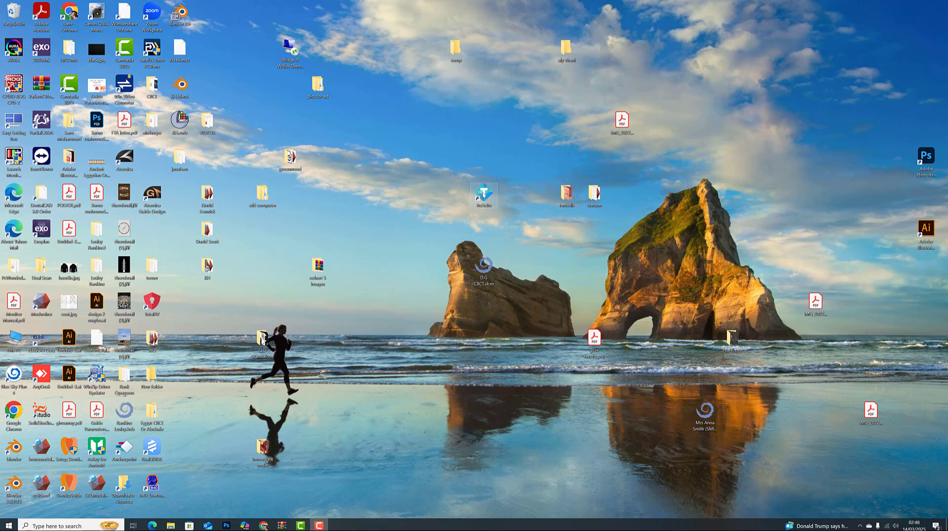
Open TruSuite, run the PYLON service and dismiss its precautions notice.
{"action": "double_click", "coordinate": [484, 198]}
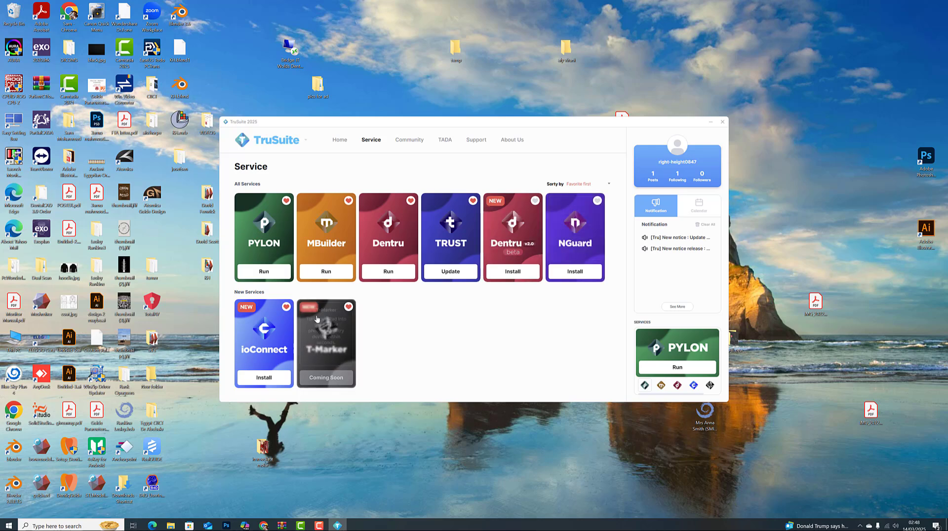
{"action": "mouse_move", "coordinate": [276, 350]}
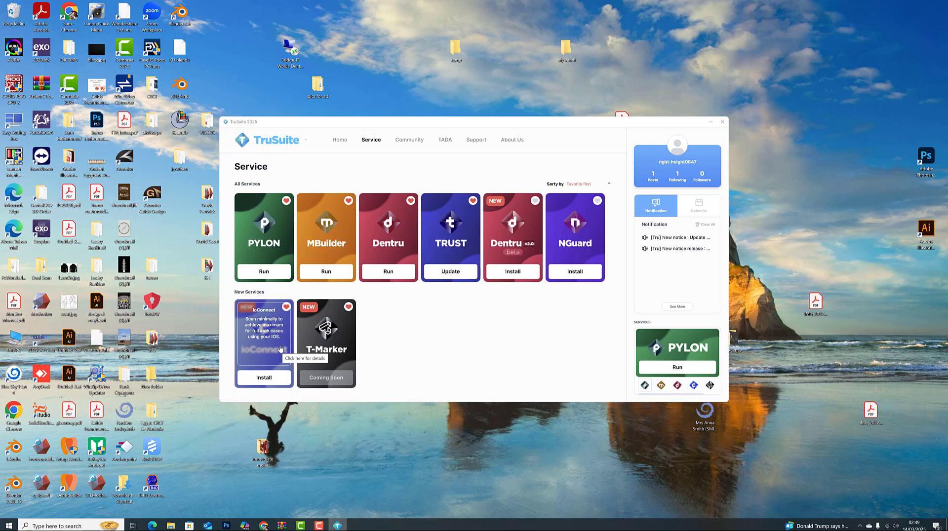
{"action": "mouse_move", "coordinate": [331, 355]}
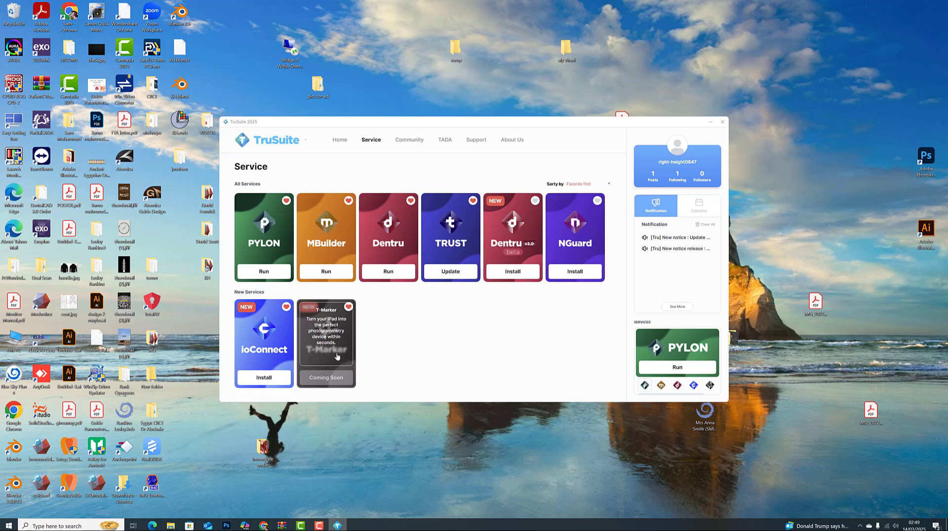
{"action": "left_click", "coordinate": [664, 368]}
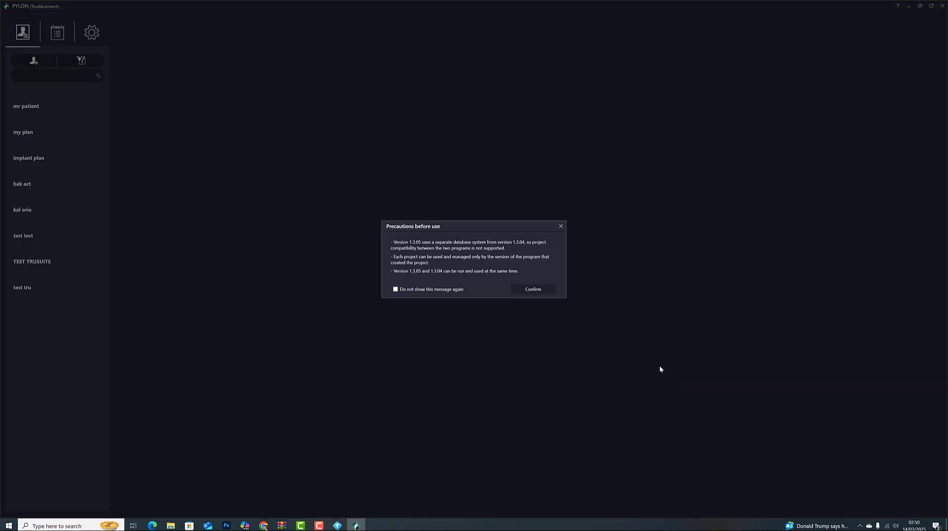
{"action": "left_click", "coordinate": [538, 290]}
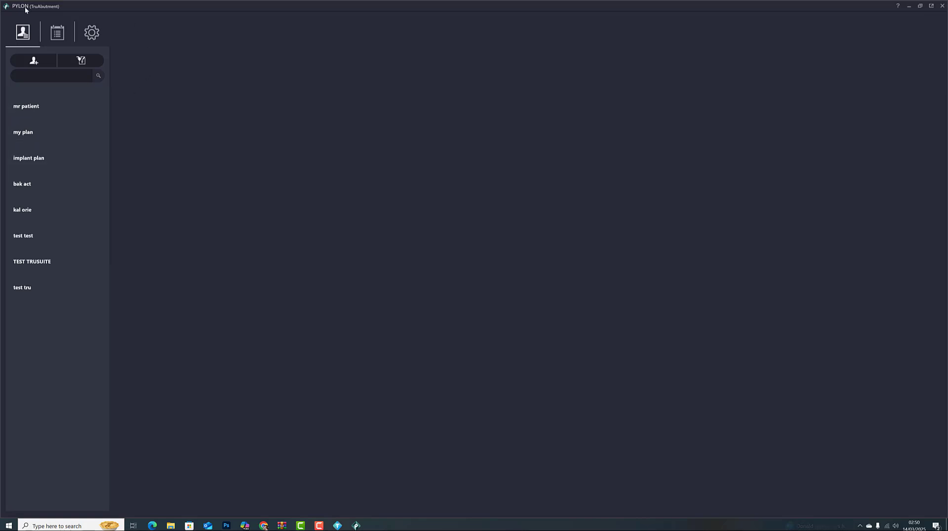
Create a new patient record with a patient ID, first name and last name.
{"action": "left_click", "coordinate": [32, 62]}
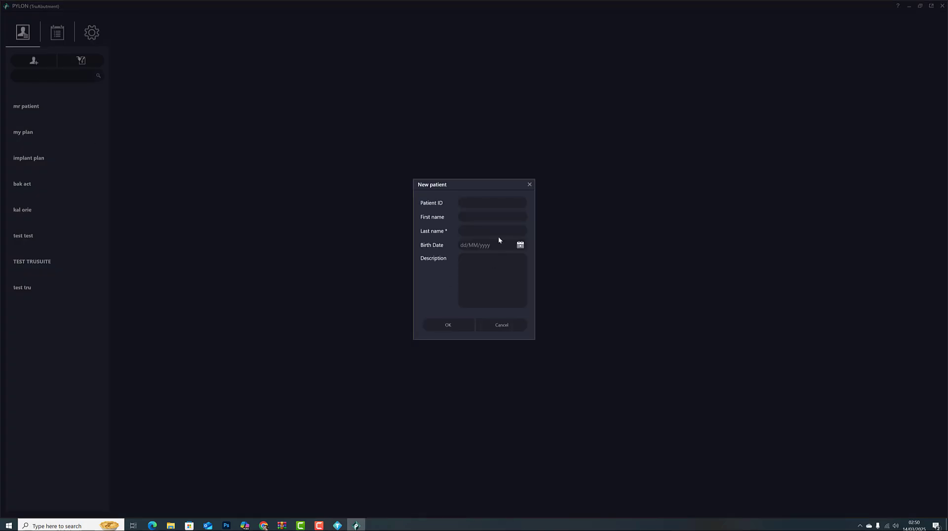
{"action": "left_click", "coordinate": [490, 201]}
{"action": "type", "text": "2525"}
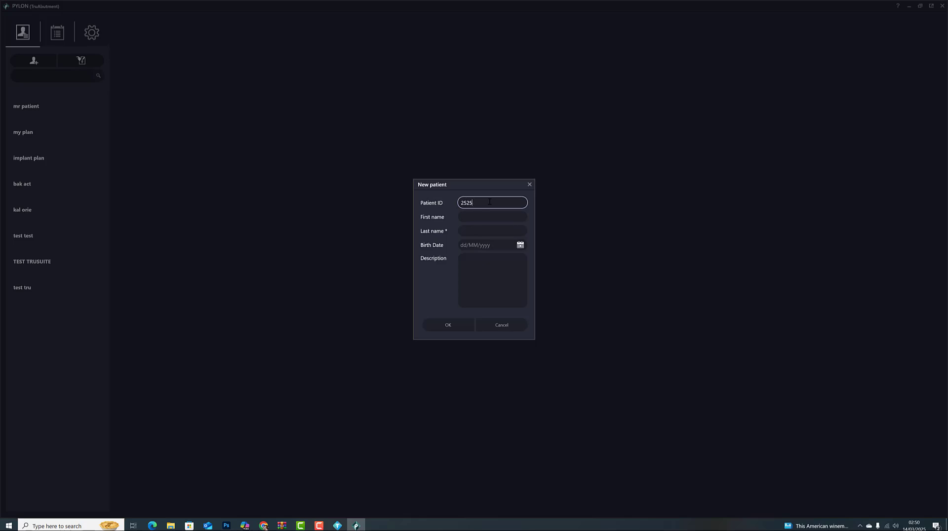
{"action": "left_click", "coordinate": [476, 216]}
{"action": "key", "text": "Tab"}
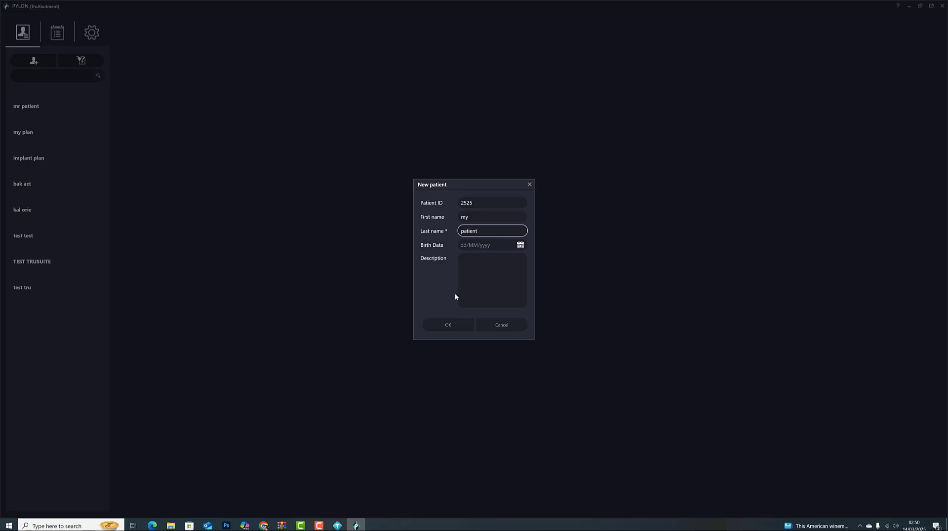
{"action": "left_click", "coordinate": [448, 325]}
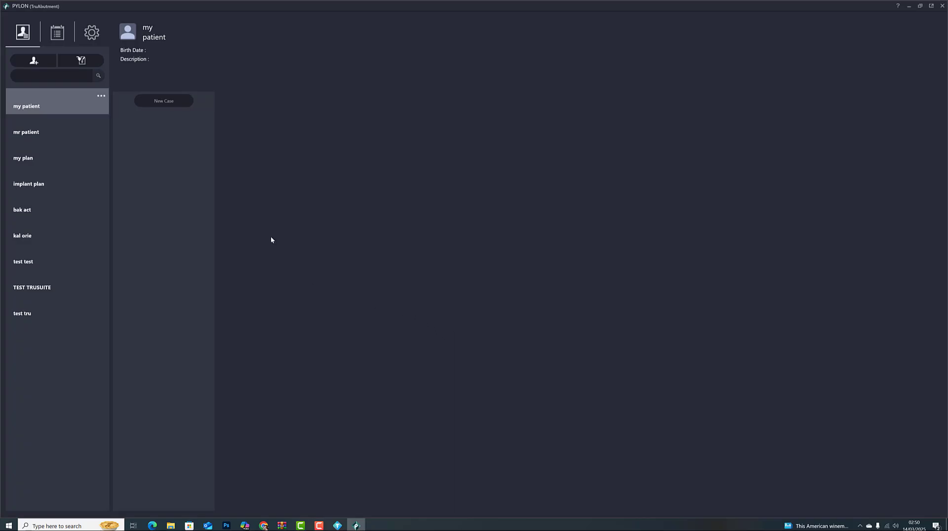
Create a new tooth-supported case for teeth 36, 45, 46 and 47 with crown, implant planning and surgical guide.
{"action": "left_click", "coordinate": [151, 102]}
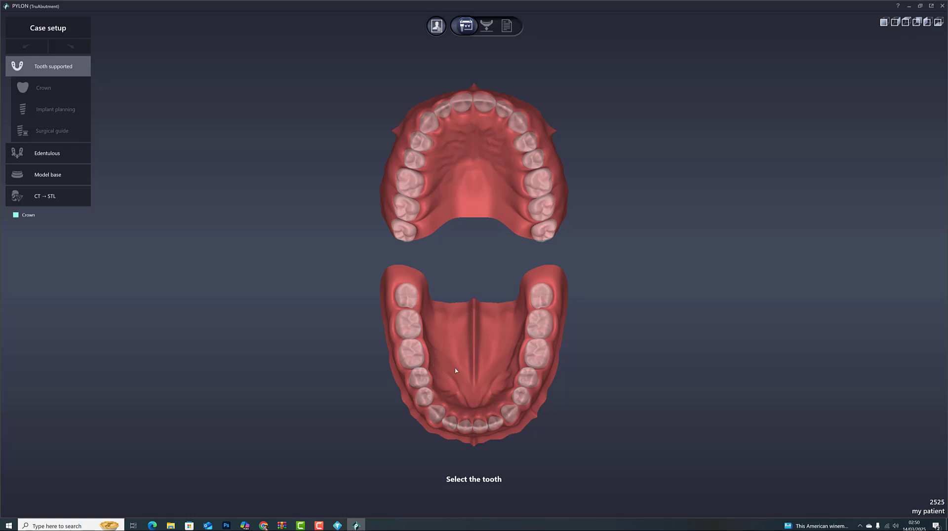
{"action": "left_click", "coordinate": [418, 381]}
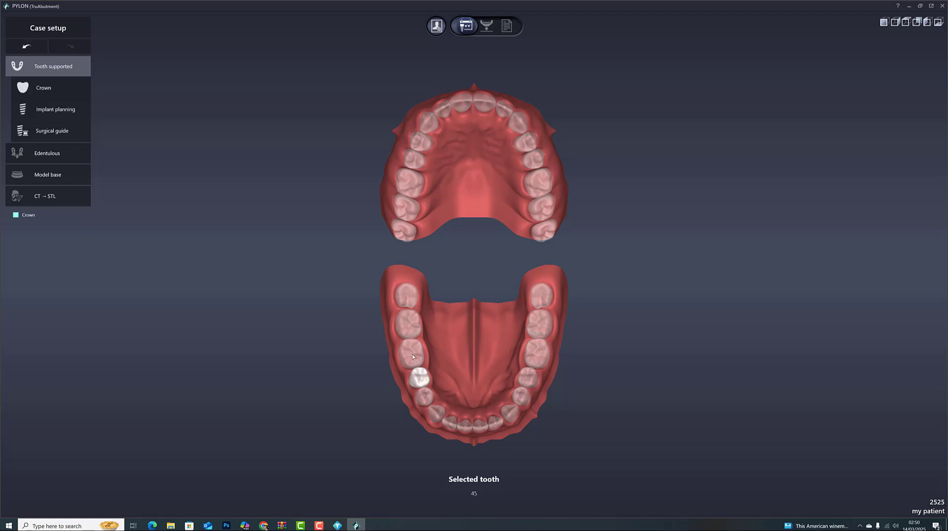
{"action": "left_click", "coordinate": [414, 356]}
{"action": "left_click", "coordinate": [408, 324]}
{"action": "left_click", "coordinate": [537, 355]}
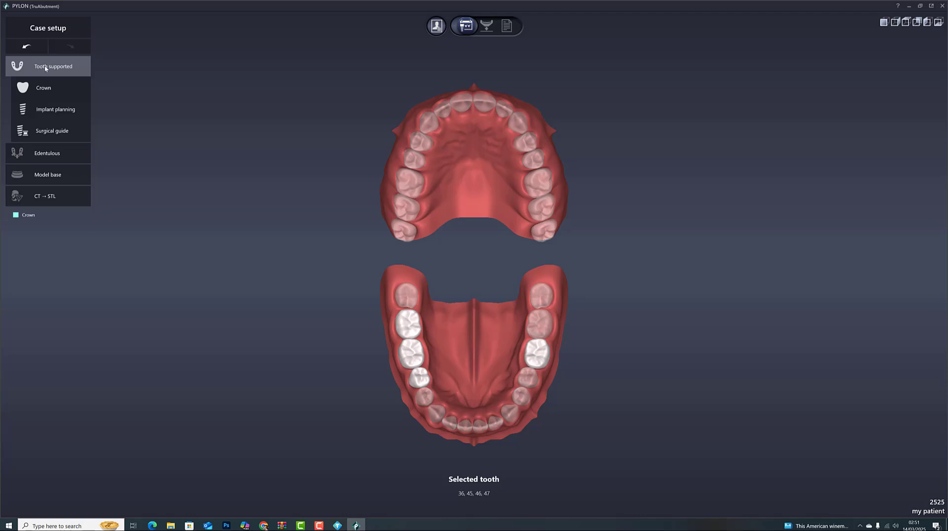
{"action": "left_click", "coordinate": [44, 109]}
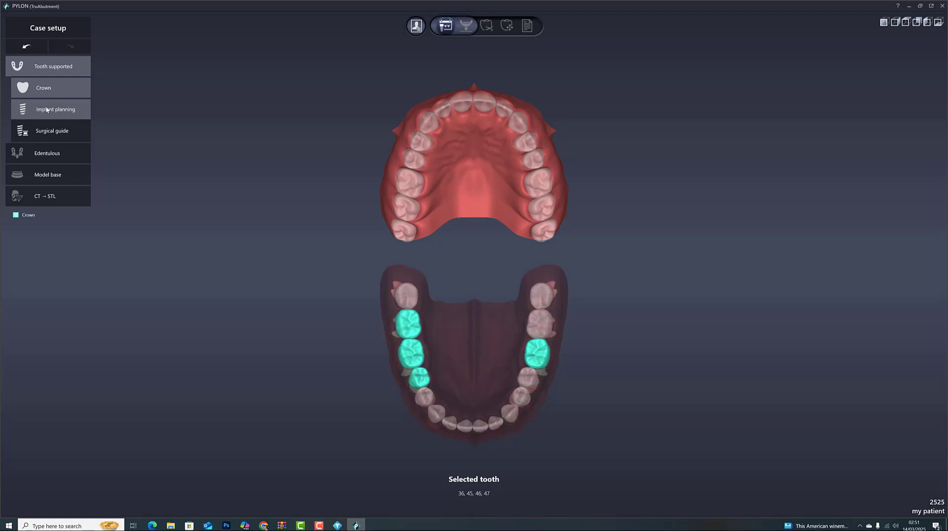
{"action": "left_click", "coordinate": [43, 126]}
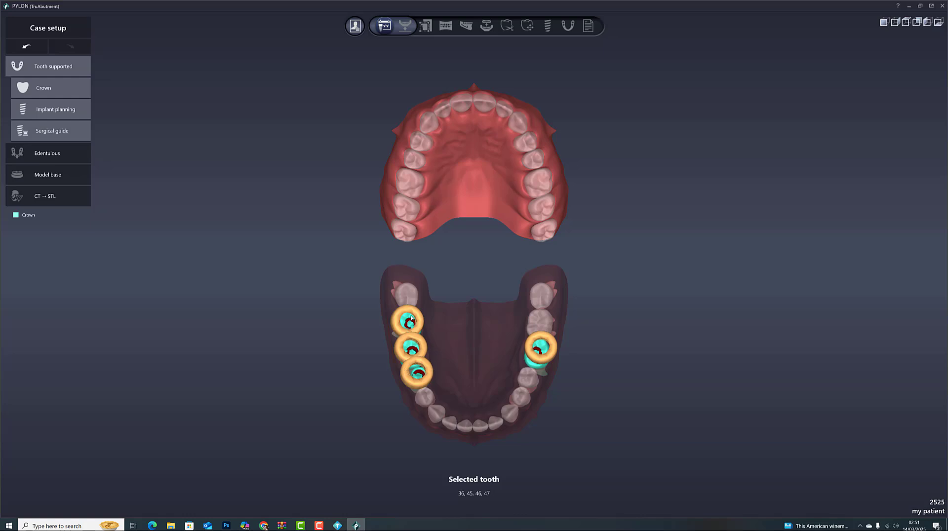
Proceed to data registration and load the CT data from 3DSlice1.dcm in the ANON_dICOMS folder.
{"action": "left_click", "coordinate": [406, 26]}
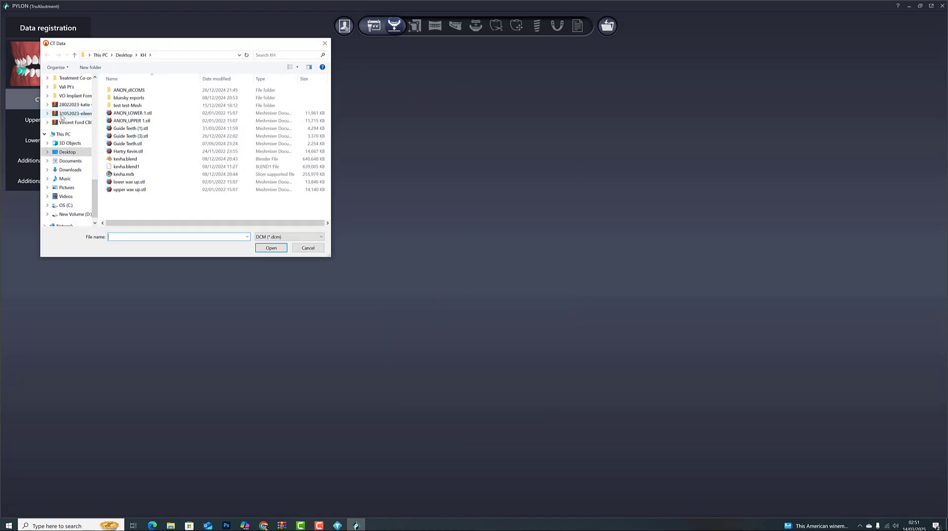
{"action": "double_click", "coordinate": [127, 89]}
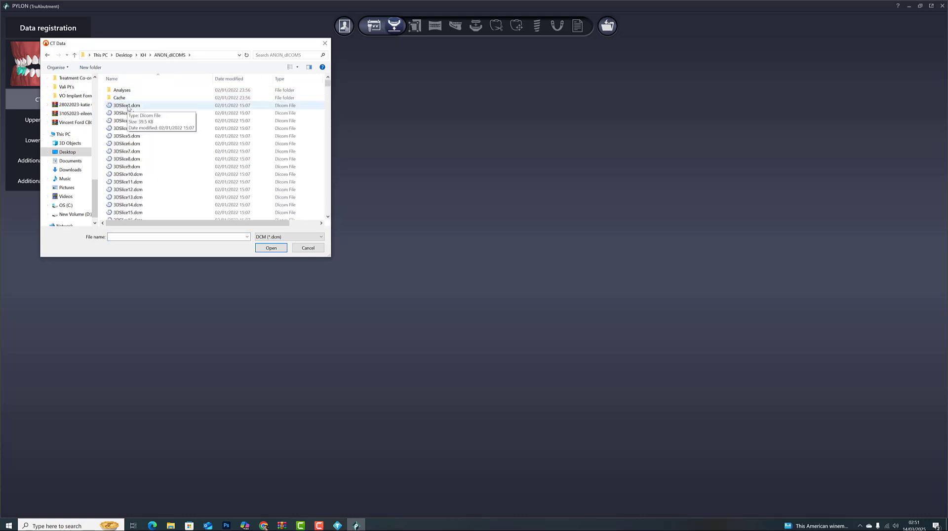
{"action": "left_click", "coordinate": [128, 107]}
{"action": "left_click", "coordinate": [271, 248]}
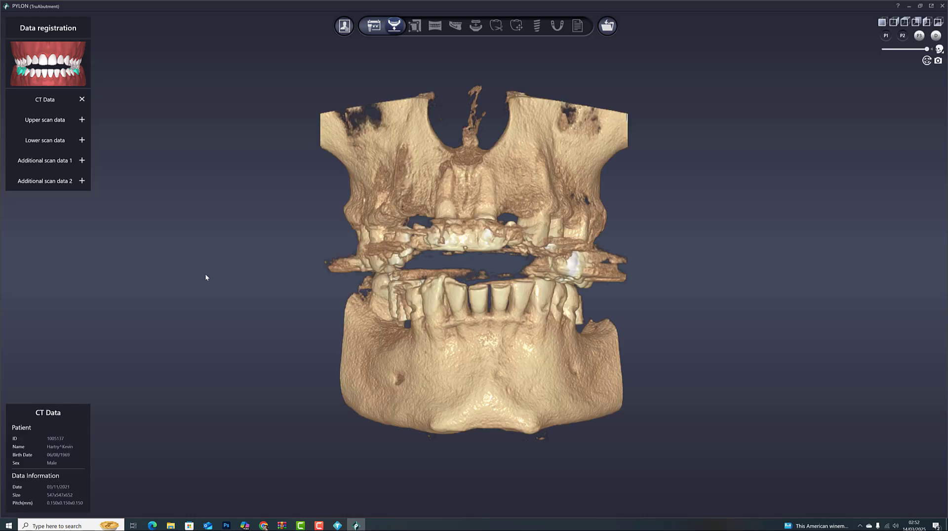
Load ANON_LOWER 1.stl from the KH folder as the lower scan data and inspect it in an enlarged view.
{"action": "left_click_drag", "start_coordinate": [401, 326], "coordinate": [529, 327]}
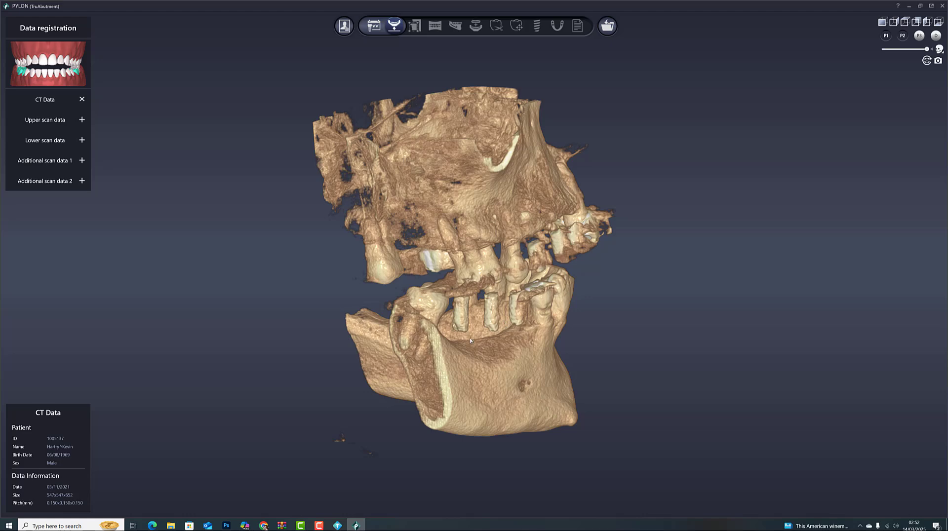
{"action": "left_click_drag", "start_coordinate": [479, 353], "coordinate": [427, 243]}
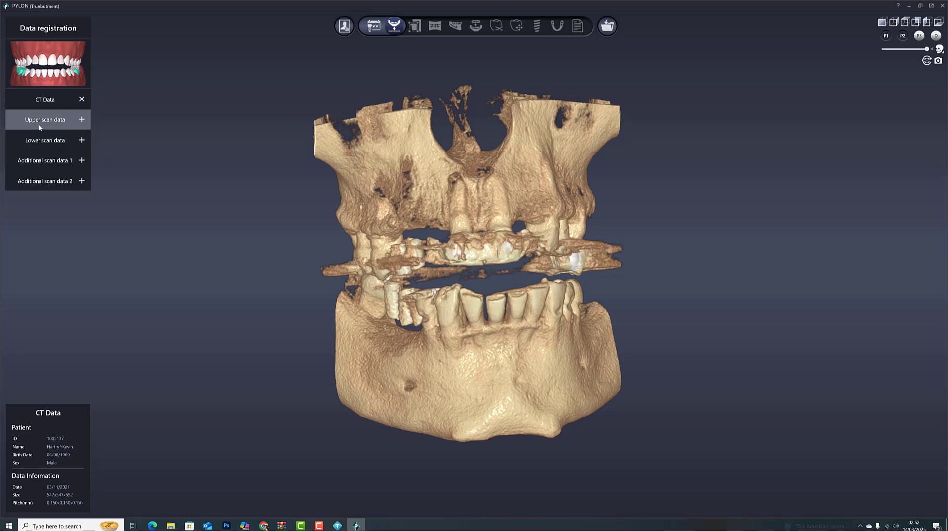
{"action": "left_click", "coordinate": [82, 140]}
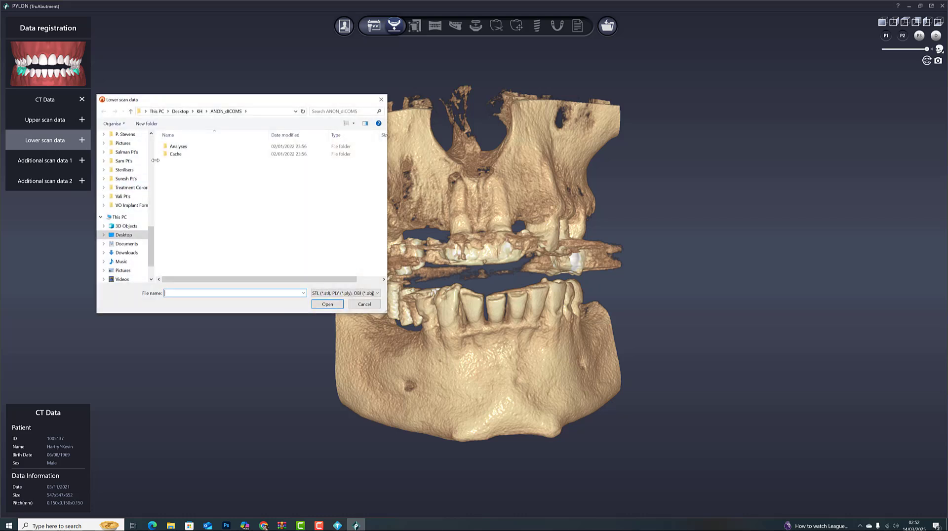
{"action": "left_click", "coordinate": [131, 111]}
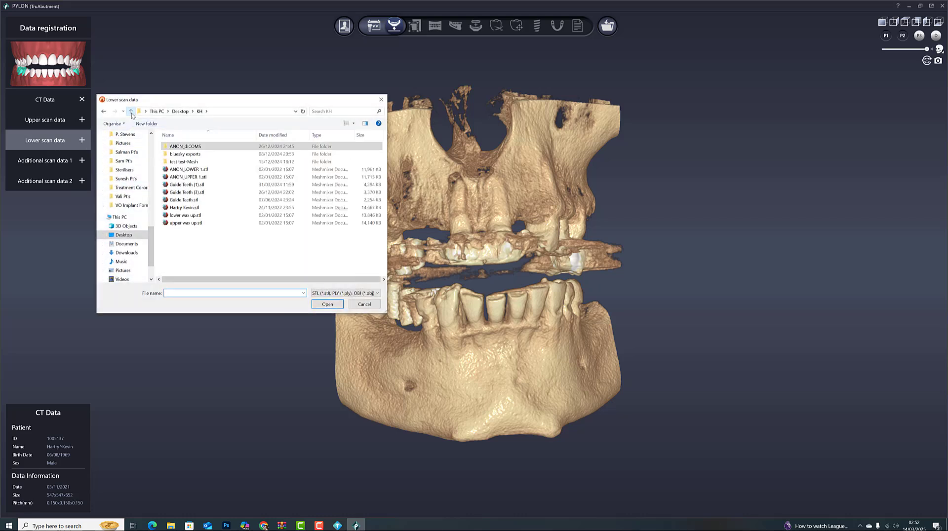
{"action": "left_click", "coordinate": [181, 169]}
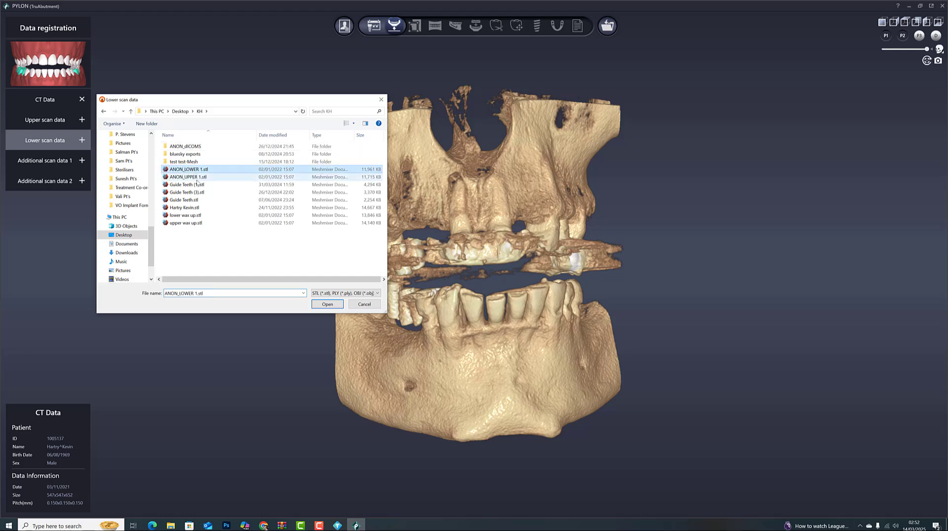
{"action": "left_click", "coordinate": [313, 304]}
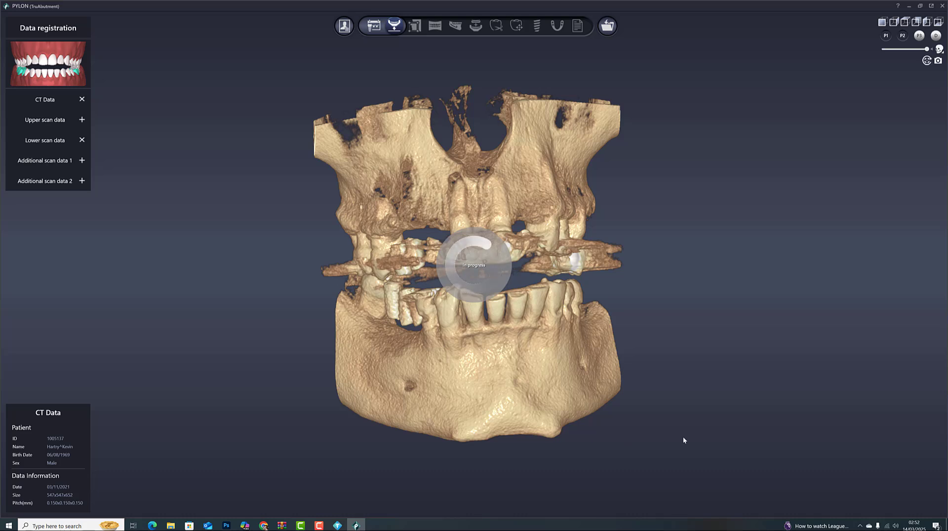
{"action": "mouse_move", "coordinate": [926, 461]}
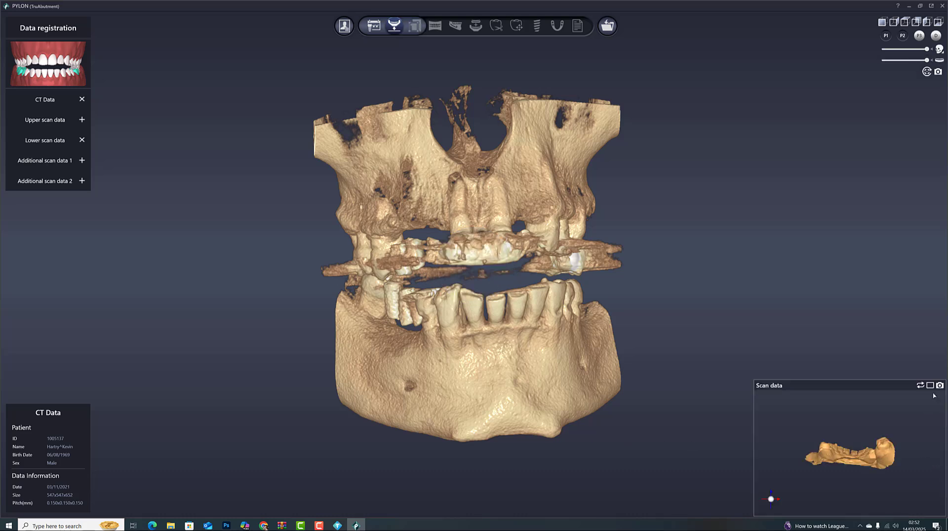
{"action": "left_click", "coordinate": [930, 385]}
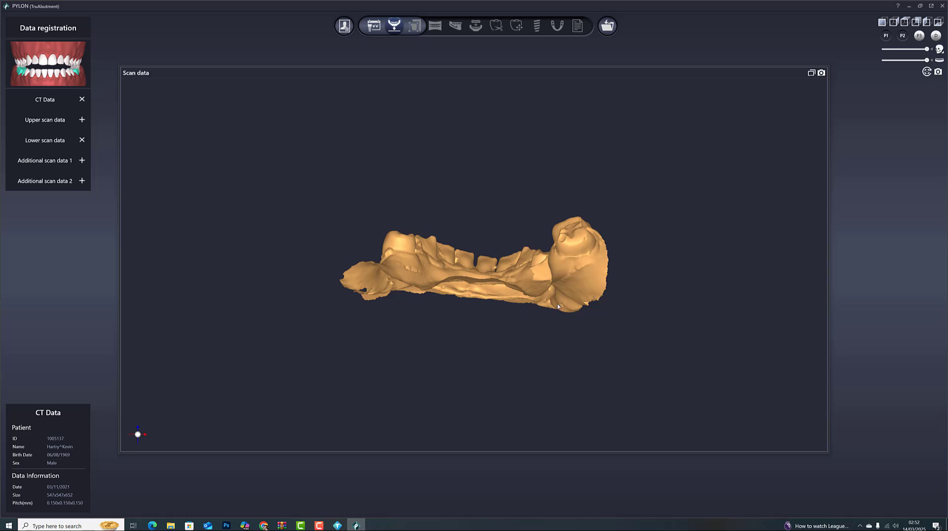
{"action": "left_click_drag", "start_coordinate": [557, 307], "coordinate": [423, 309]}
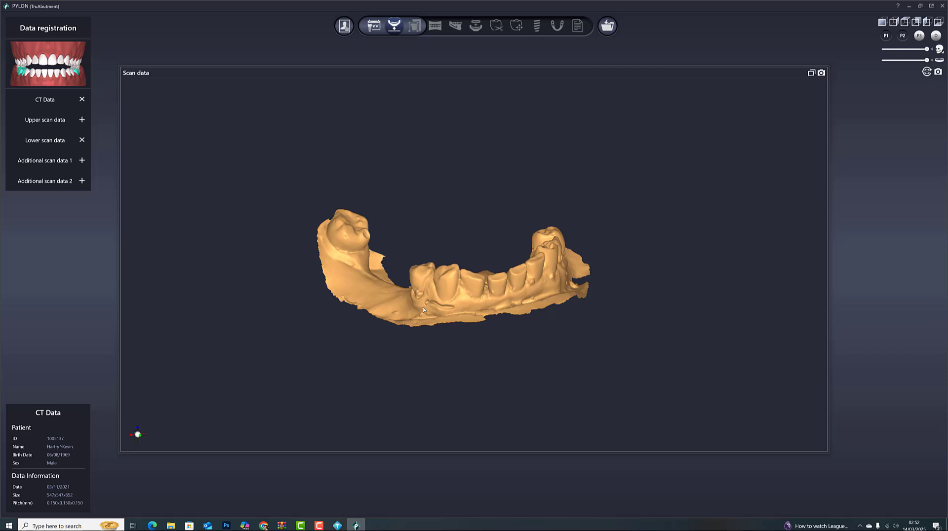
{"action": "left_click", "coordinate": [812, 74]}
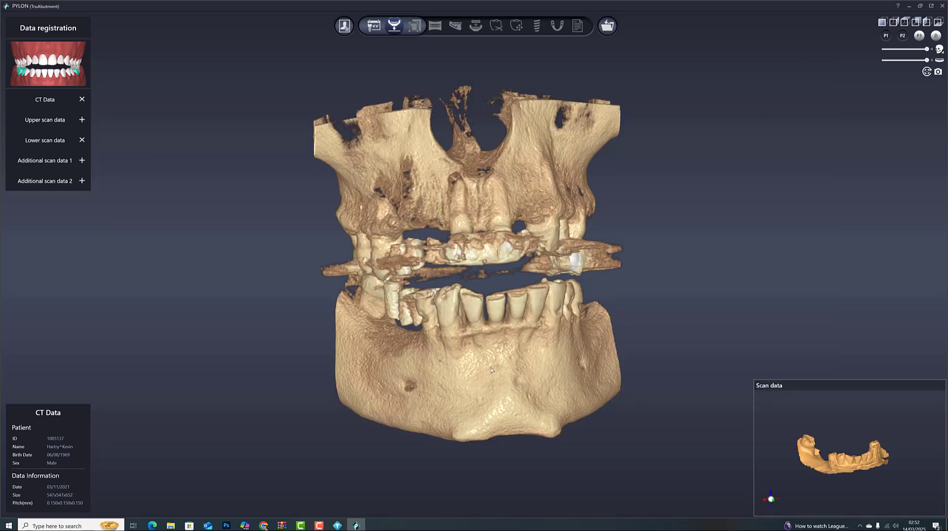
In the data setting stage, crop the patient CT volume to the lower jaw, cutting it off near the bite level.
{"action": "left_click_drag", "start_coordinate": [473, 367], "coordinate": [460, 361]}
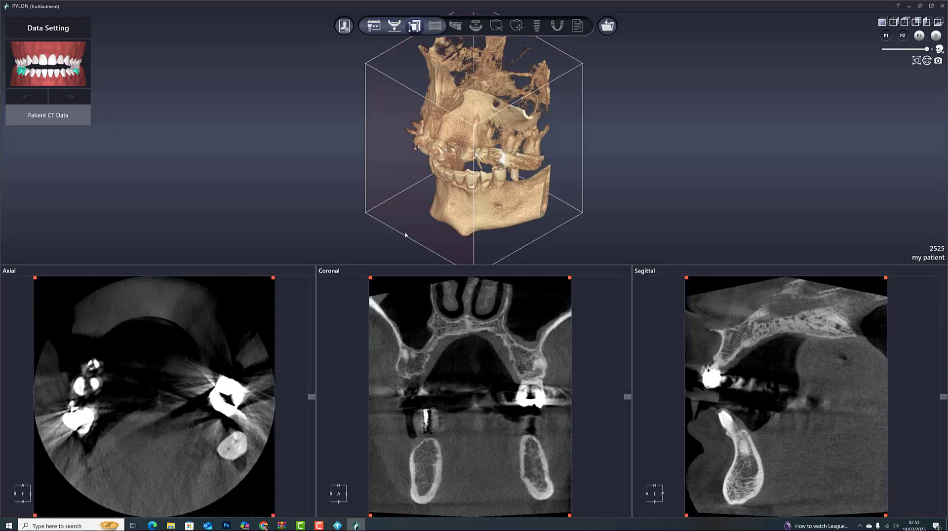
{"action": "left_click_drag", "start_coordinate": [430, 233], "coordinate": [439, 216]}
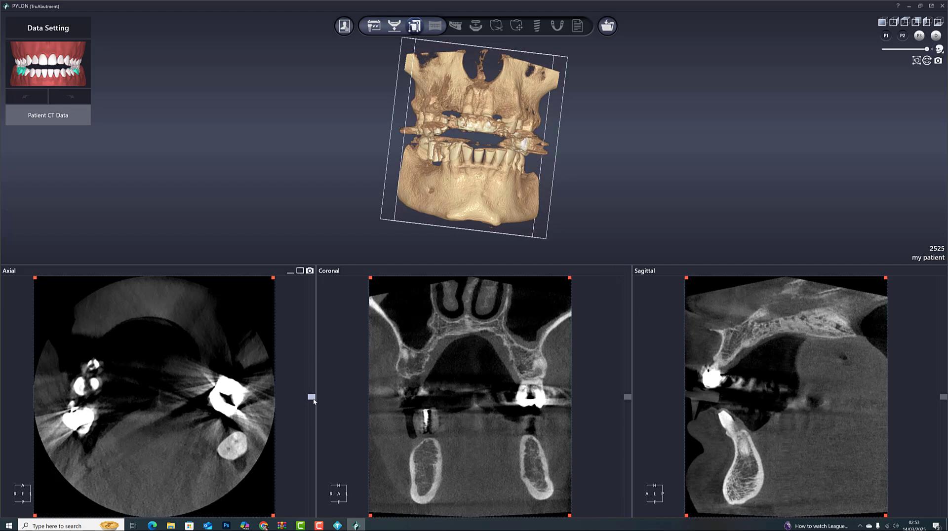
{"action": "left_click_drag", "start_coordinate": [312, 399], "coordinate": [311, 345]}
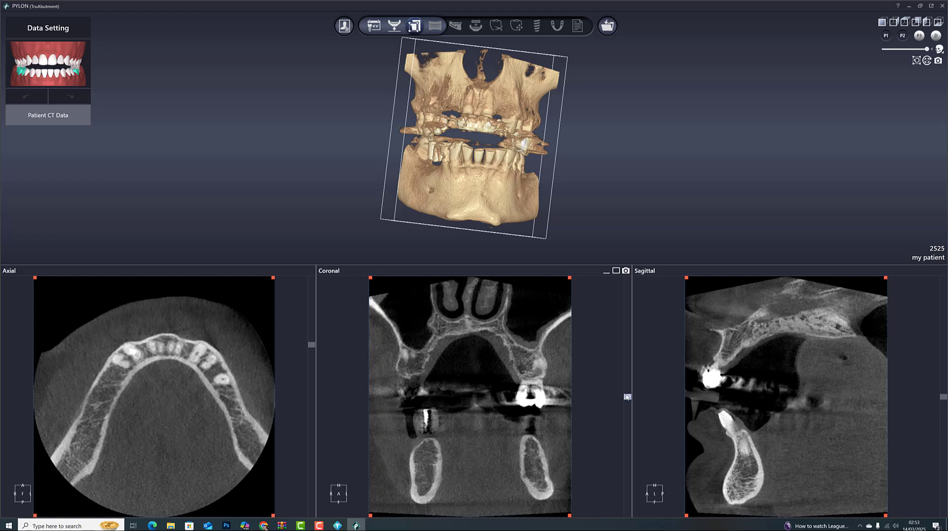
{"action": "left_click_drag", "start_coordinate": [627, 396], "coordinate": [627, 404]}
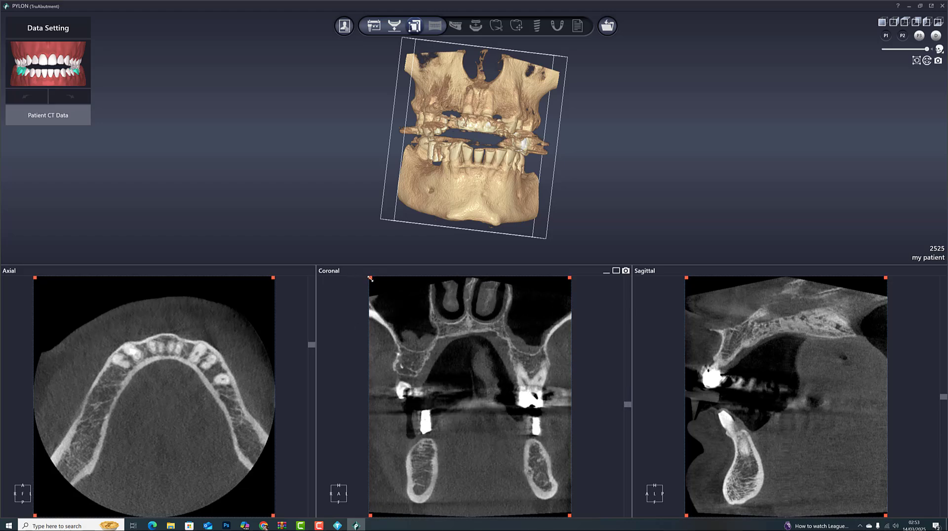
{"action": "left_click_drag", "start_coordinate": [370, 279], "coordinate": [384, 401]}
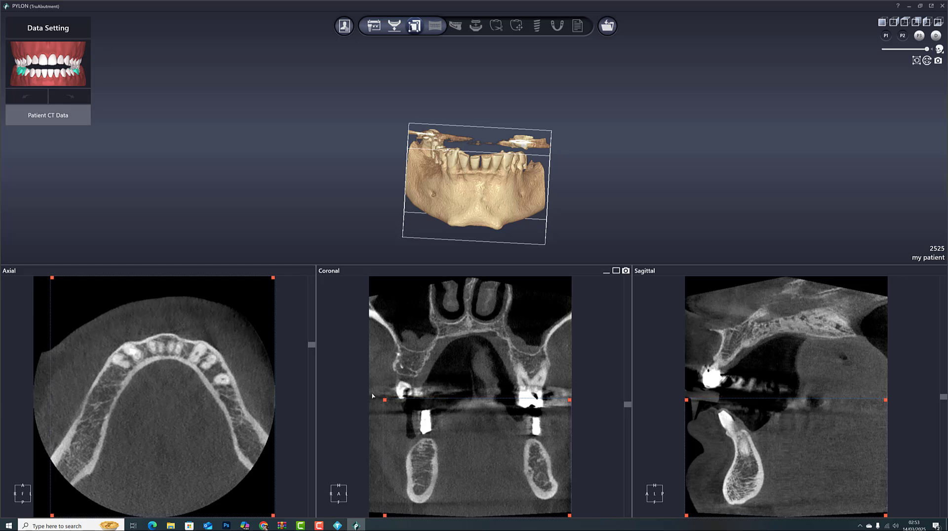
Proceed to the curve drawing stage and raise and tilt the axial plane so it cuts the lower jaw at tooth-root level.
{"action": "left_click", "coordinate": [432, 28]}
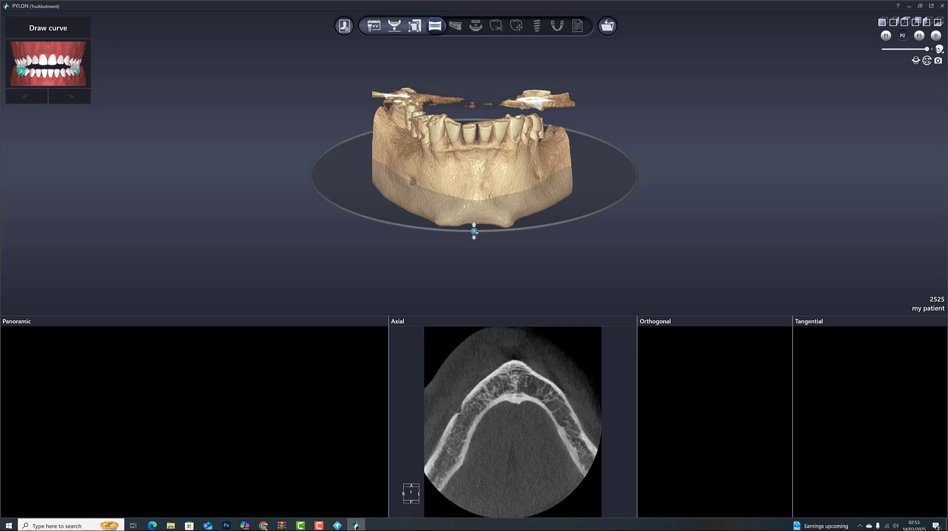
{"action": "left_click_drag", "start_coordinate": [474, 231], "coordinate": [474, 213]}
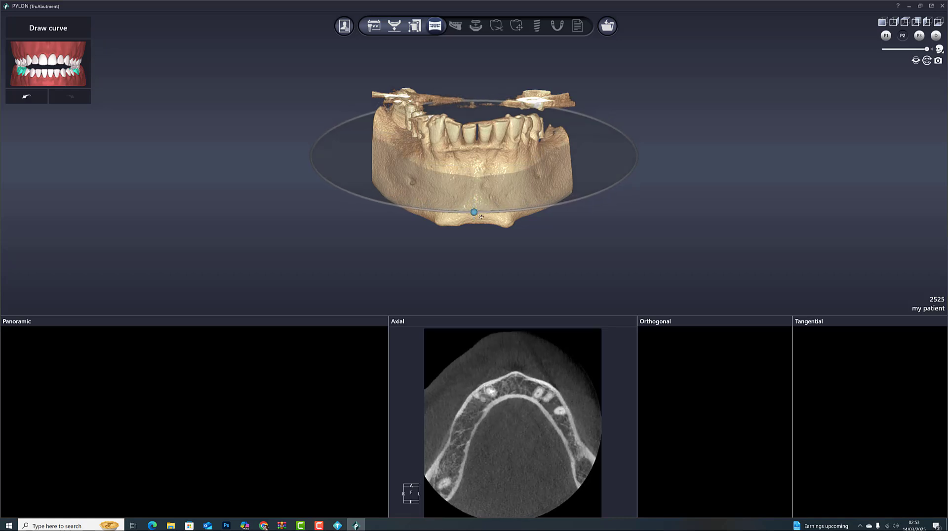
{"action": "left_click_drag", "start_coordinate": [536, 250], "coordinate": [506, 163]}
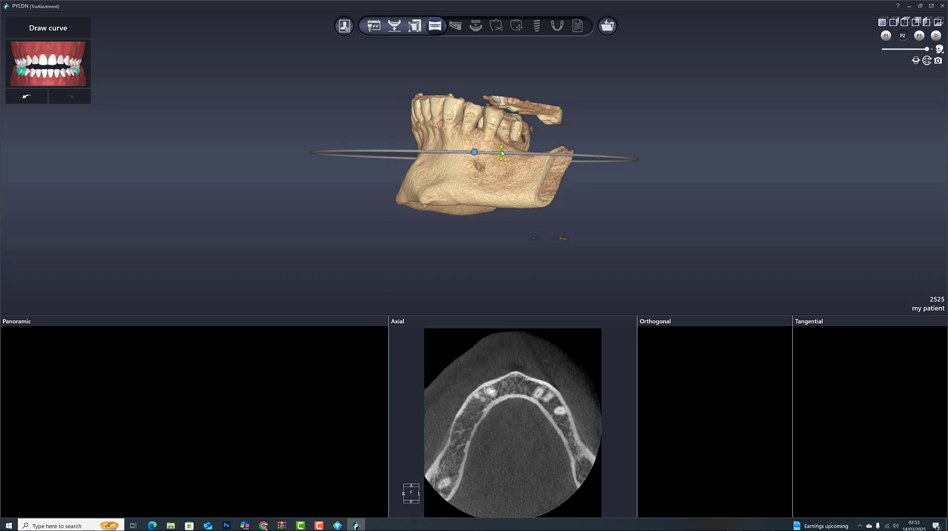
{"action": "mouse_move", "coordinate": [390, 181]}
{"action": "left_mouse_down"}
{"action": "mouse_move", "coordinate": [399, 170]}
{"action": "mouse_move", "coordinate": [425, 199]}
{"action": "mouse_move", "coordinate": [399, 194]}
{"action": "left_mouse_up"}
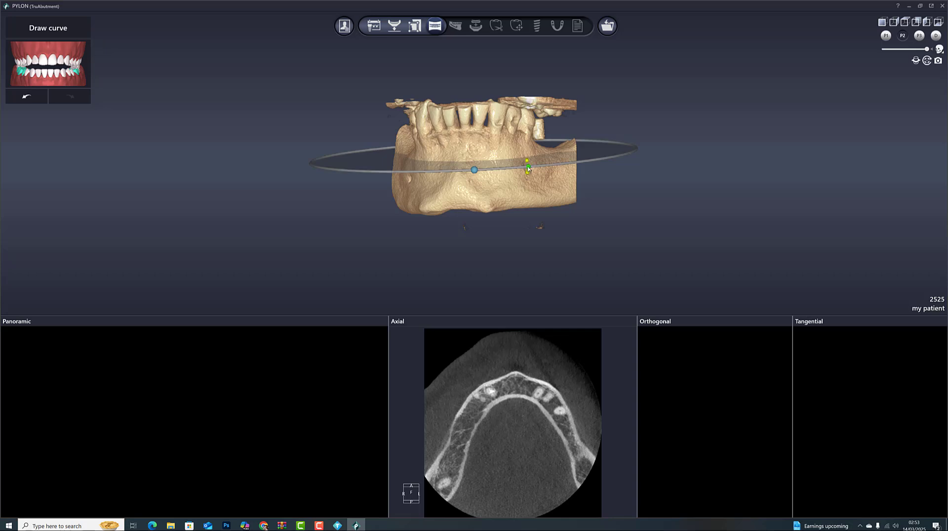
{"action": "left_click_drag", "start_coordinate": [528, 170], "coordinate": [506, 154]}
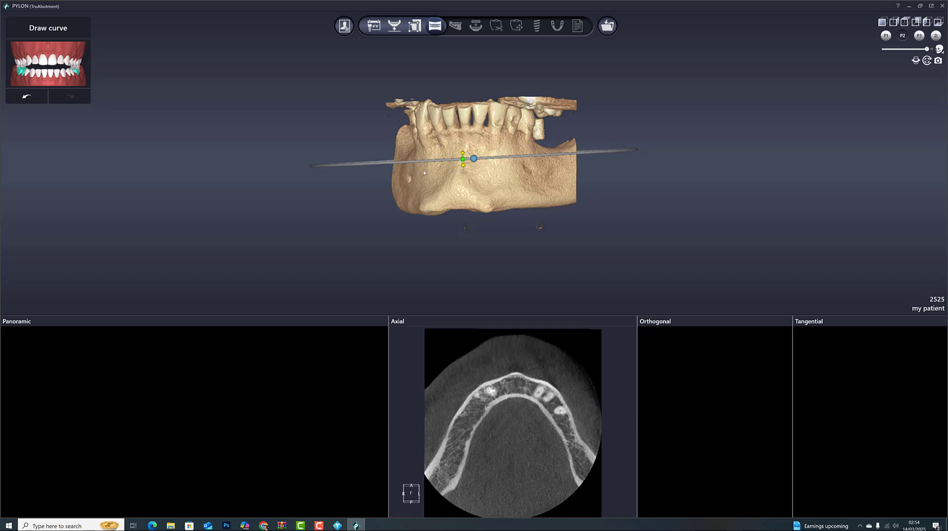
{"action": "left_click_drag", "start_coordinate": [363, 166], "coordinate": [368, 159]}
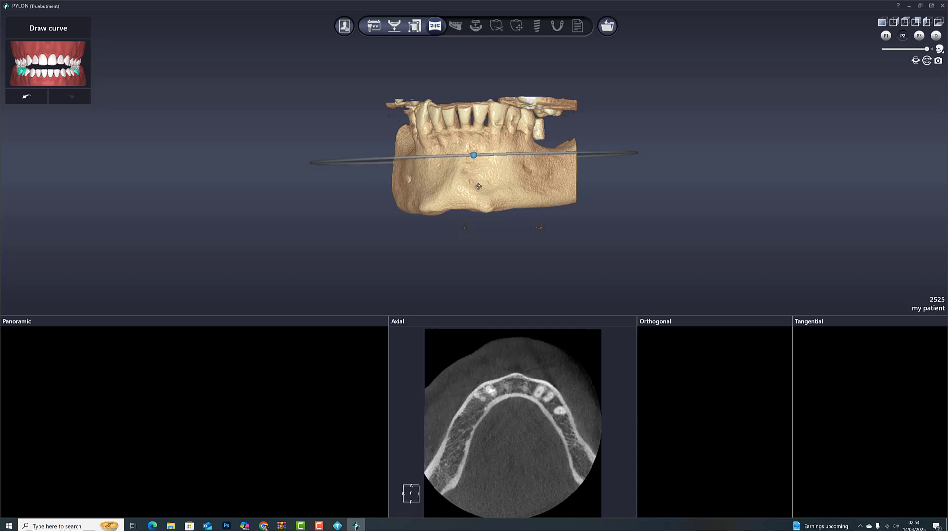
{"action": "mouse_move", "coordinate": [478, 180]}
{"action": "middle_mouse_down"}
{"action": "mouse_move", "coordinate": [476, 191]}
{"action": "mouse_move", "coordinate": [481, 183]}
{"action": "middle_mouse_up"}
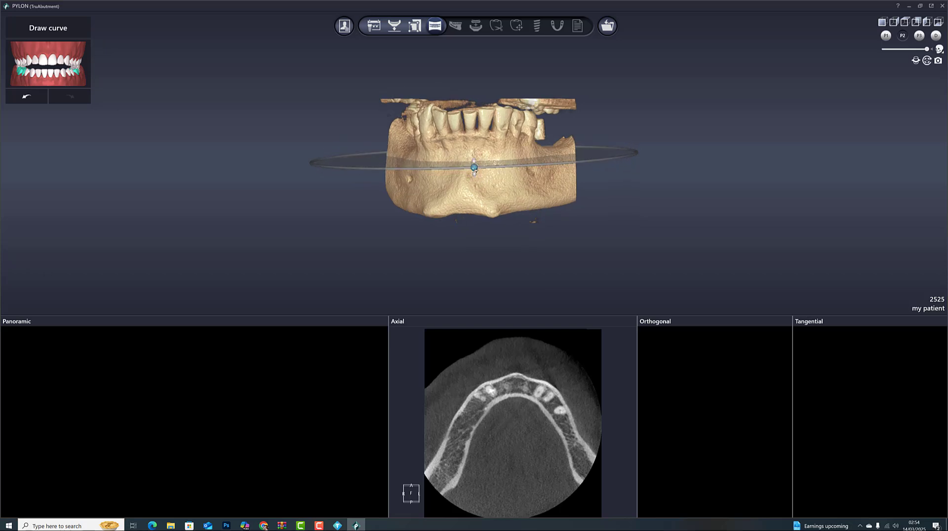
{"action": "left_click_drag", "start_coordinate": [474, 168], "coordinate": [474, 167]}
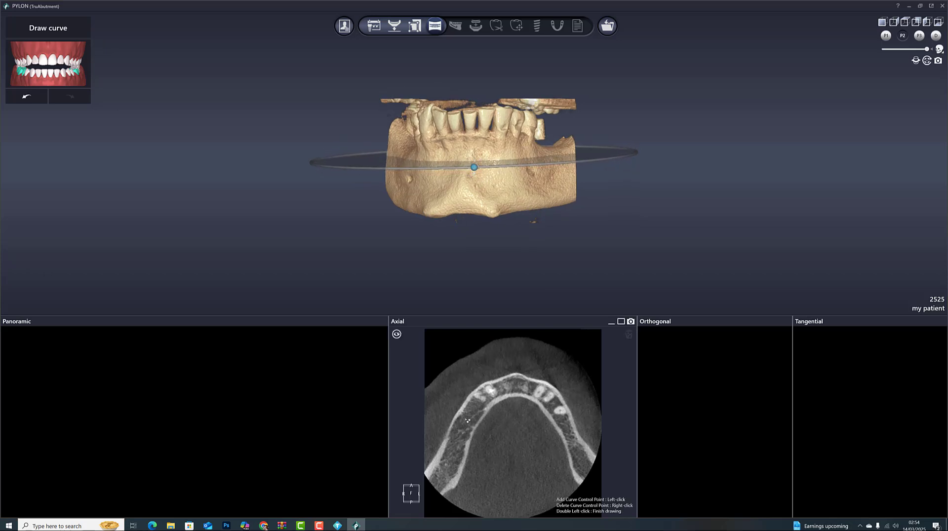
Draw the panoramic curve on the axial slice along the middle of the mandibular arch, from the patient's right end to the left end.
{"action": "left_click", "coordinate": [438, 486]}
{"action": "left_click", "coordinate": [446, 472]}
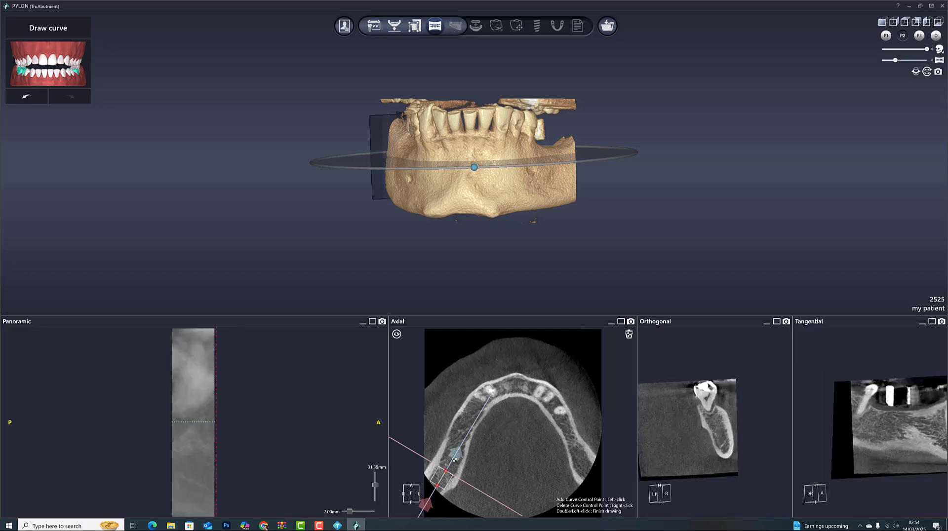
{"action": "left_click", "coordinate": [456, 444]}
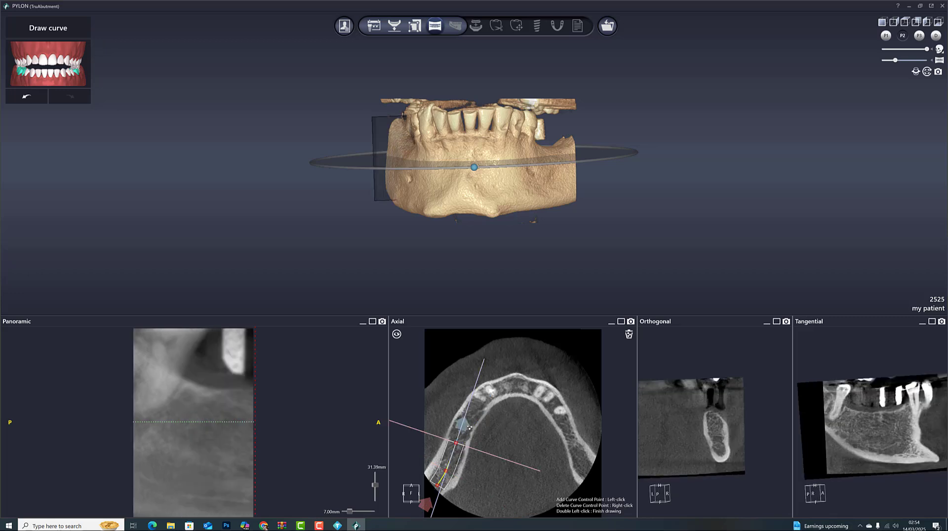
{"action": "left_click", "coordinate": [469, 419]}
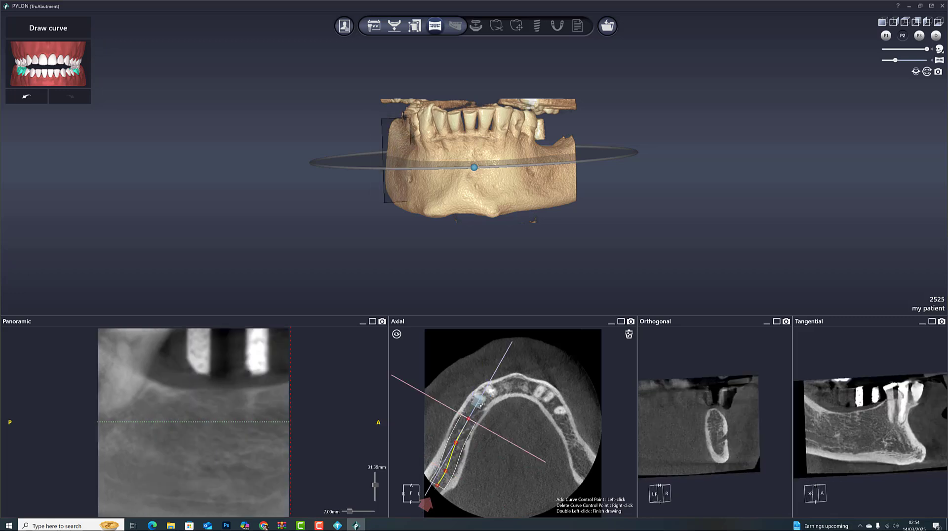
{"action": "left_click", "coordinate": [479, 403]}
{"action": "left_click", "coordinate": [500, 391]}
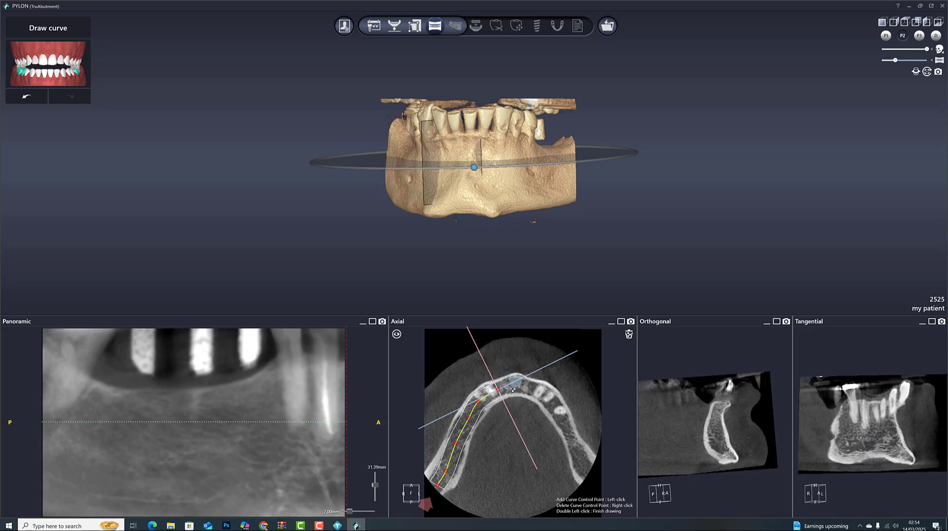
{"action": "left_click", "coordinate": [520, 387]}
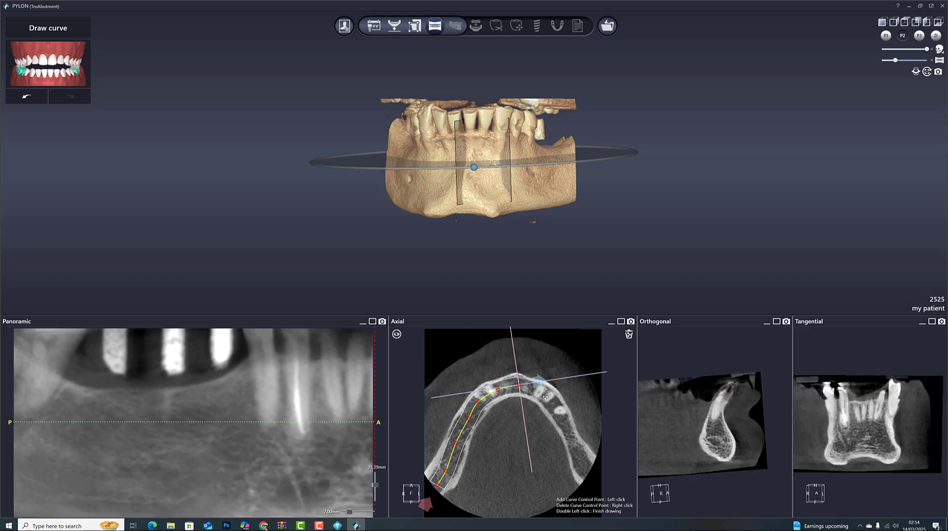
{"action": "left_click", "coordinate": [544, 395]}
{"action": "left_click", "coordinate": [560, 414]}
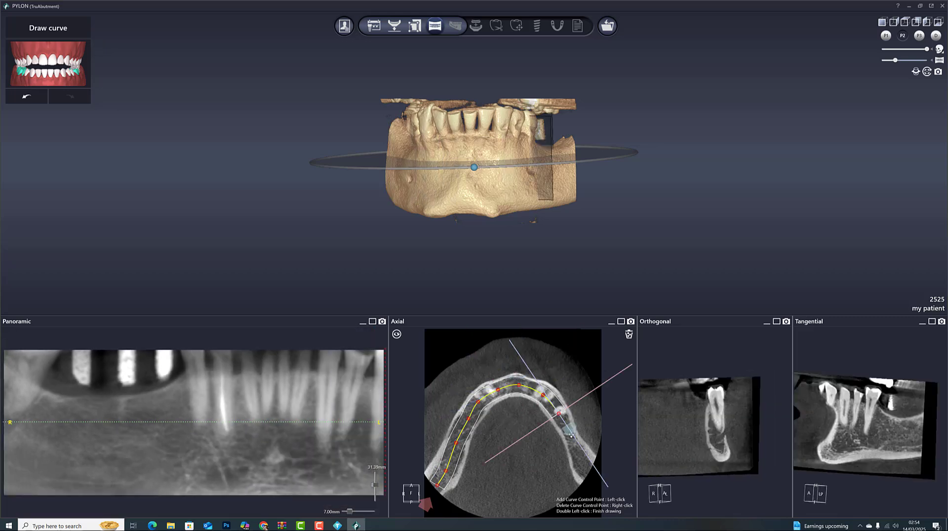
{"action": "left_click", "coordinate": [570, 434]}
{"action": "left_click", "coordinate": [583, 464]}
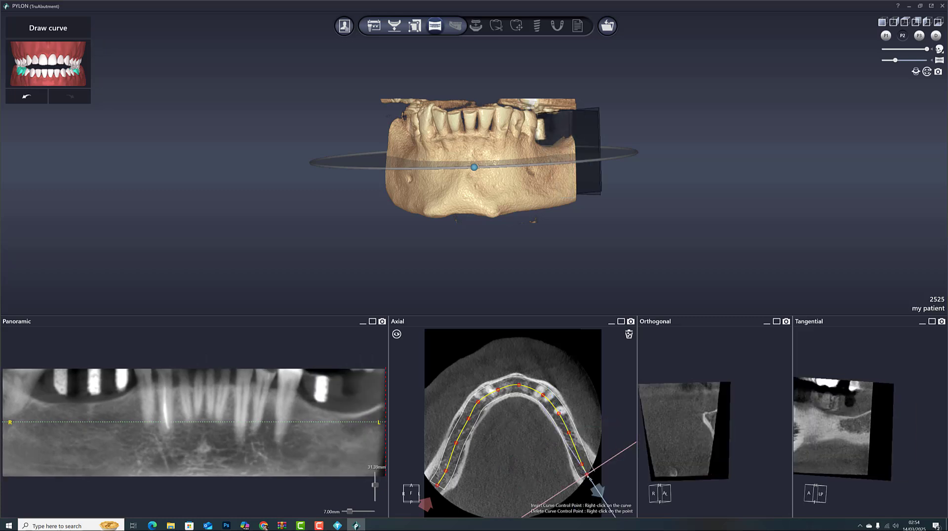
{"action": "double_click", "coordinate": [588, 477]}
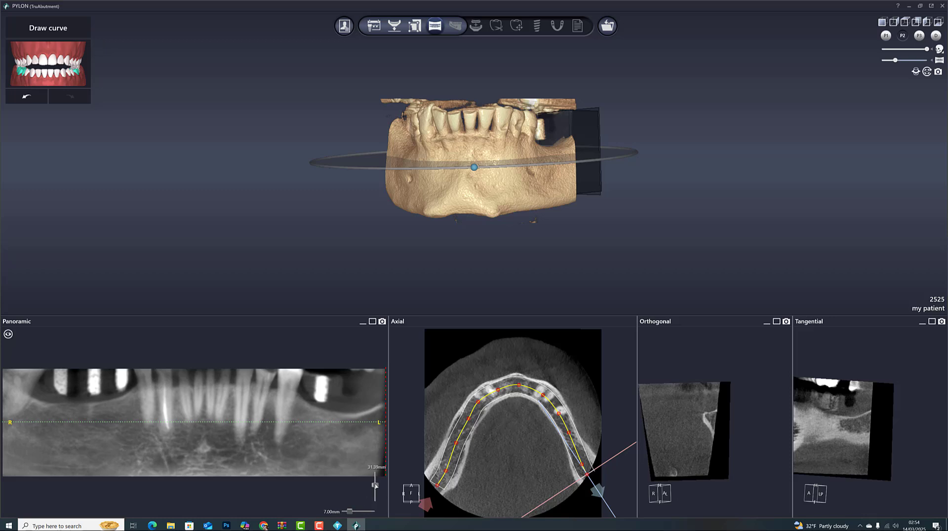
Set the panoramic height to 48.30 mm and its thickness to 17.41 mm, and proceed to the nerve setting stage.
{"action": "left_click_drag", "start_coordinate": [375, 485], "coordinate": [379, 474]}
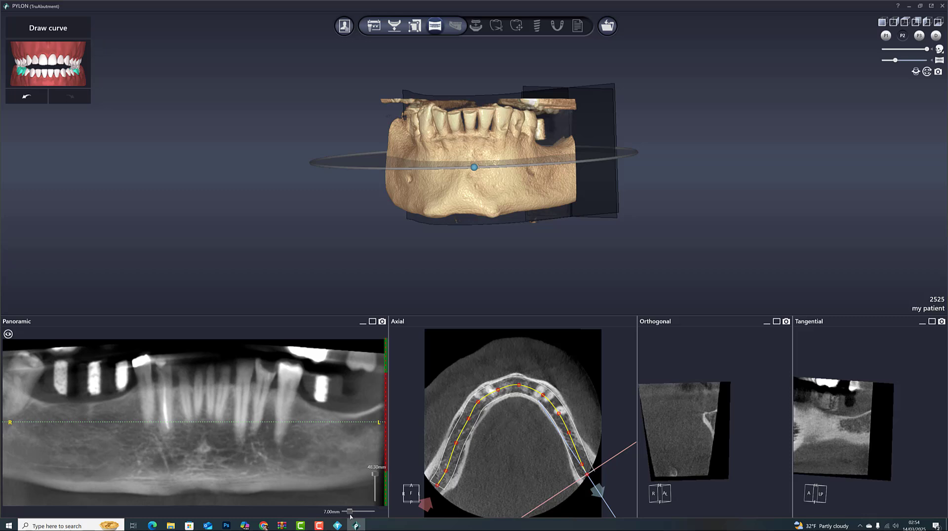
{"action": "left_click_drag", "start_coordinate": [350, 514], "coordinate": [359, 513]}
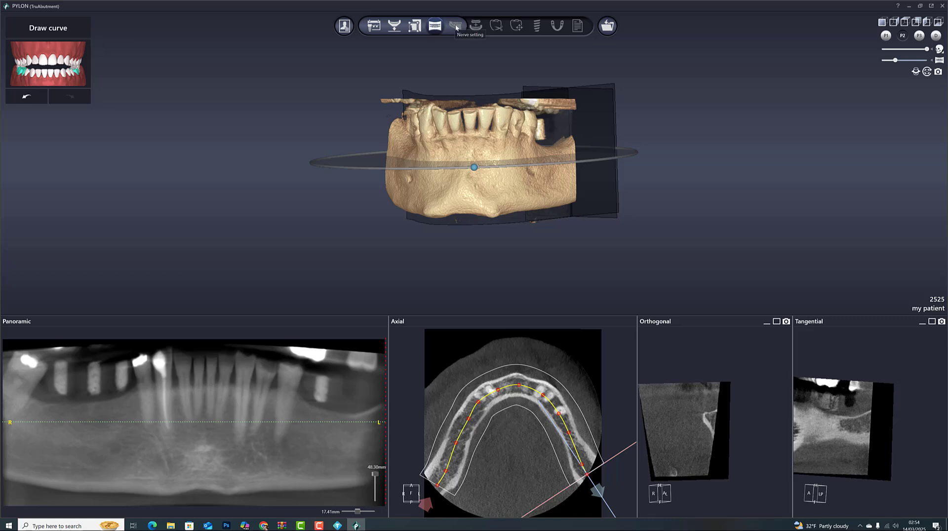
{"action": "key", "text": "space"}
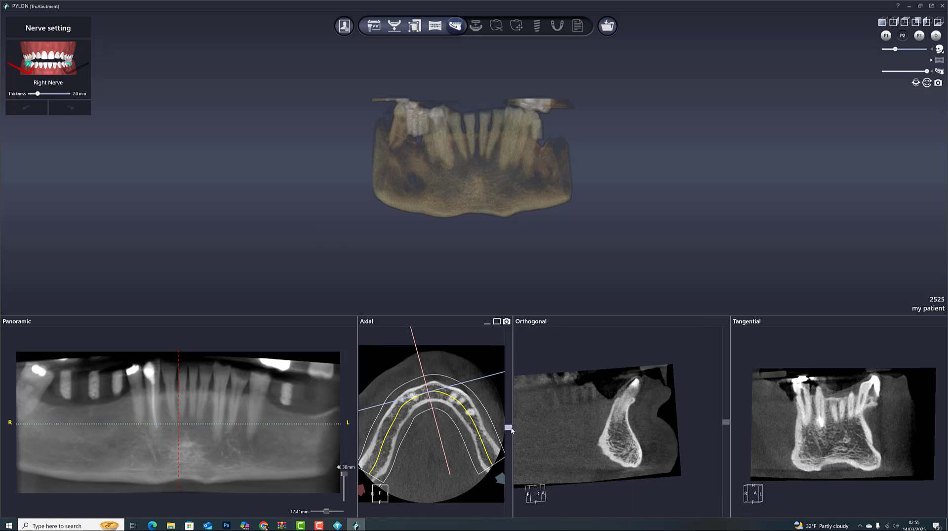
Trace the right nerve canal with 2.0 mm thickness on the tangential slices, from the back of the jaw forward below the molar sites.
{"action": "left_click_drag", "start_coordinate": [726, 422], "coordinate": [720, 374]}
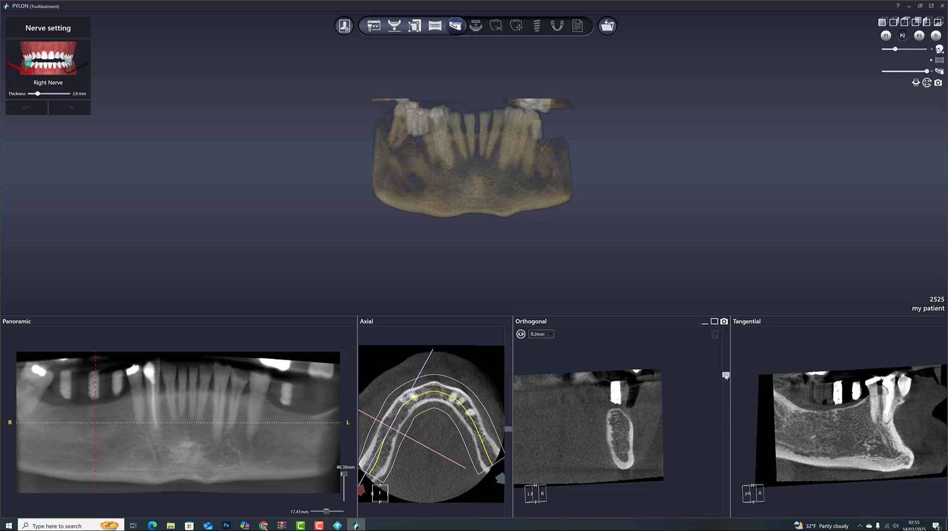
{"action": "mouse_move", "coordinate": [726, 376]}
{"action": "left_mouse_down"}
{"action": "mouse_move", "coordinate": [725, 363]}
{"action": "mouse_move", "coordinate": [726, 374]}
{"action": "left_mouse_up"}
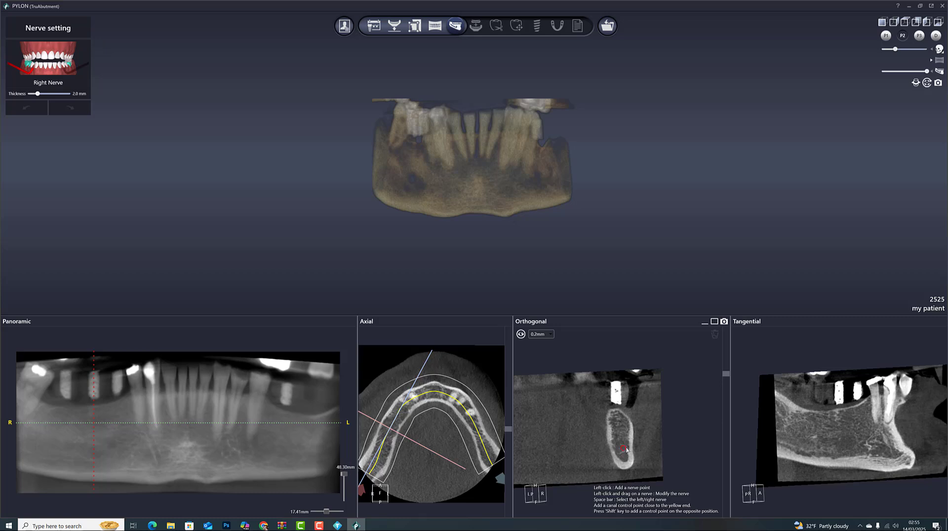
{"action": "left_click", "coordinate": [781, 437]}
{"action": "left_click", "coordinate": [792, 443]}
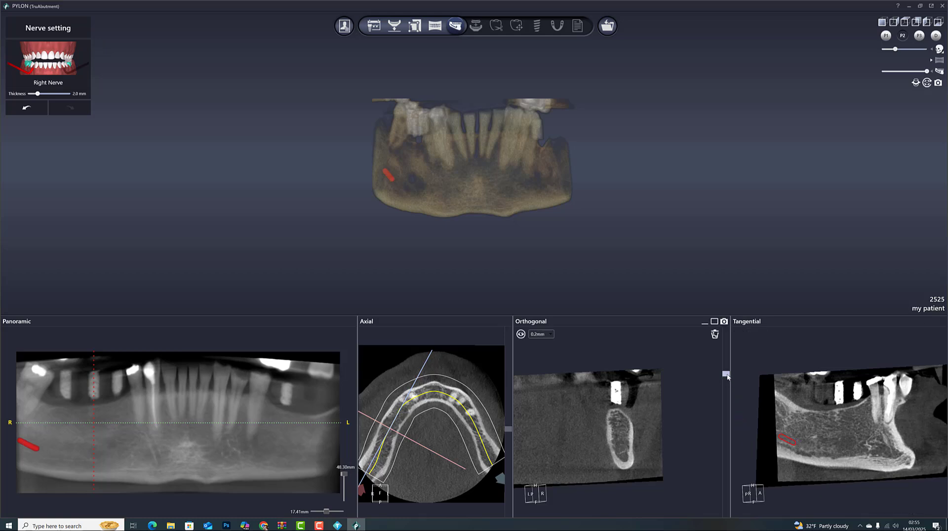
{"action": "left_click_drag", "start_coordinate": [725, 374], "coordinate": [731, 395]}
{"action": "left_click", "coordinate": [772, 445]}
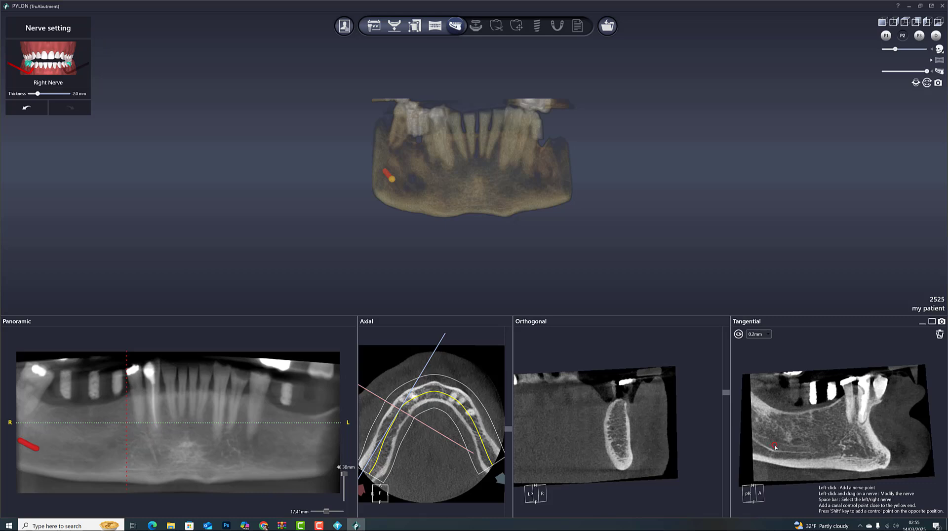
{"action": "left_click", "coordinate": [775, 446]}
{"action": "left_click", "coordinate": [799, 449]}
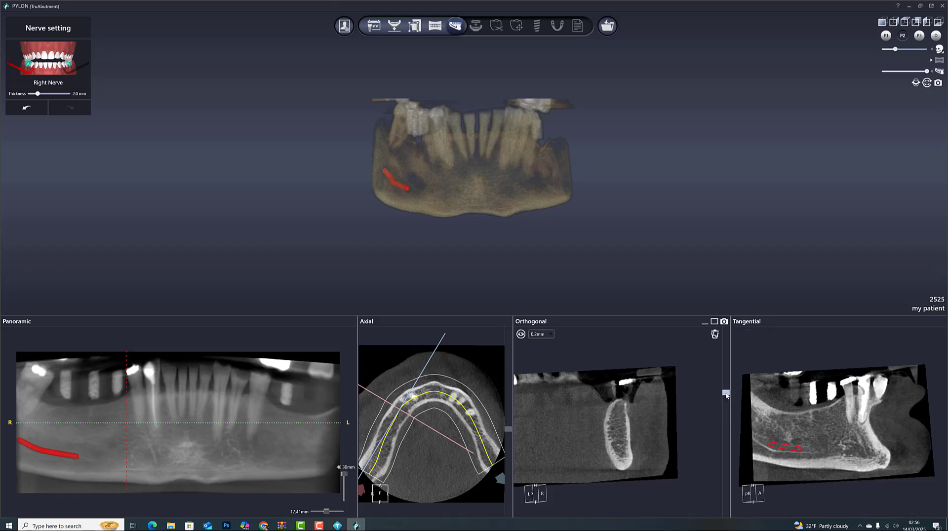
Extend the right nerve out through the mental foramen on the orthogonal slice and check its course on the 3D jaw.
{"action": "left_click_drag", "start_coordinate": [726, 395], "coordinate": [729, 386]}
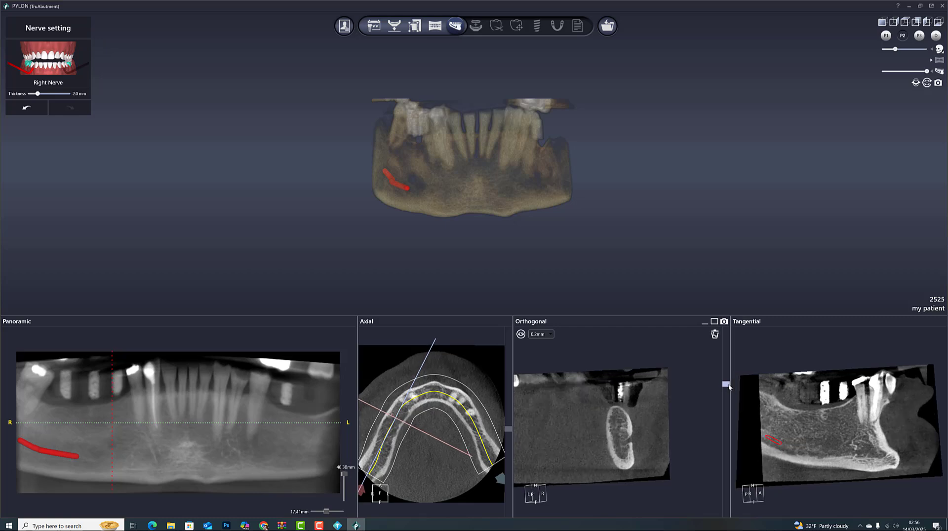
{"action": "left_click", "coordinate": [624, 444]}
{"action": "left_click", "coordinate": [635, 438]}
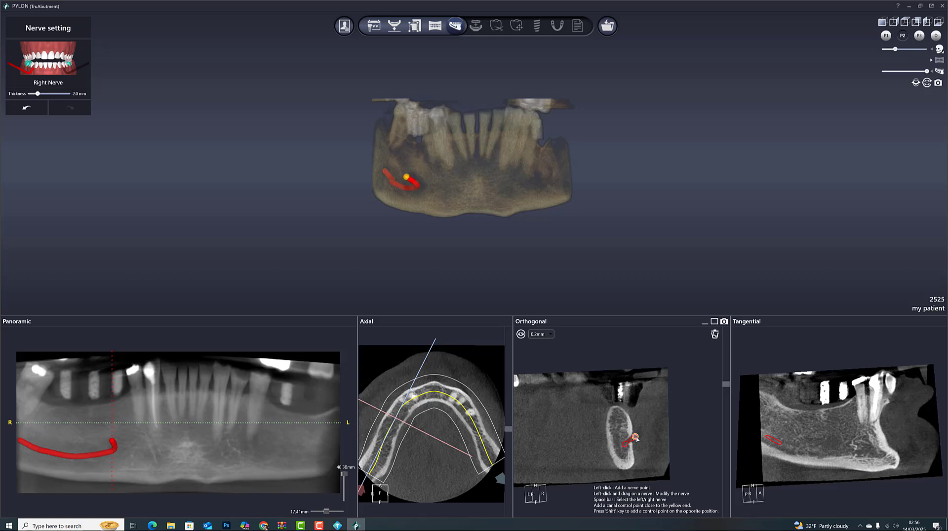
{"action": "mouse_move", "coordinate": [433, 269]}
{"action": "left_mouse_down"}
{"action": "mouse_move", "coordinate": [480, 275]}
{"action": "mouse_move", "coordinate": [437, 275]}
{"action": "left_mouse_up"}
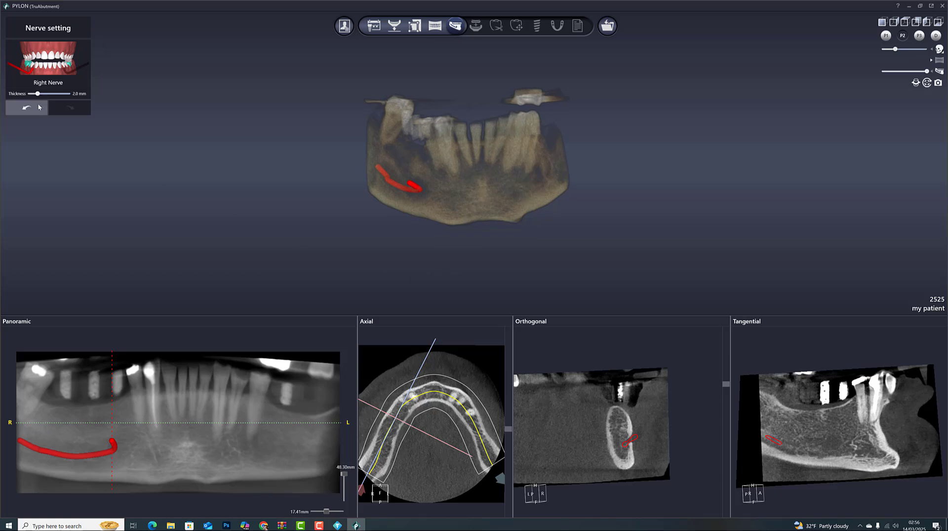
Switch to the left nerve and trace its canal on the tangential slices, from the back of the jaw forward toward the mental foramen.
{"action": "left_click", "coordinate": [74, 72]}
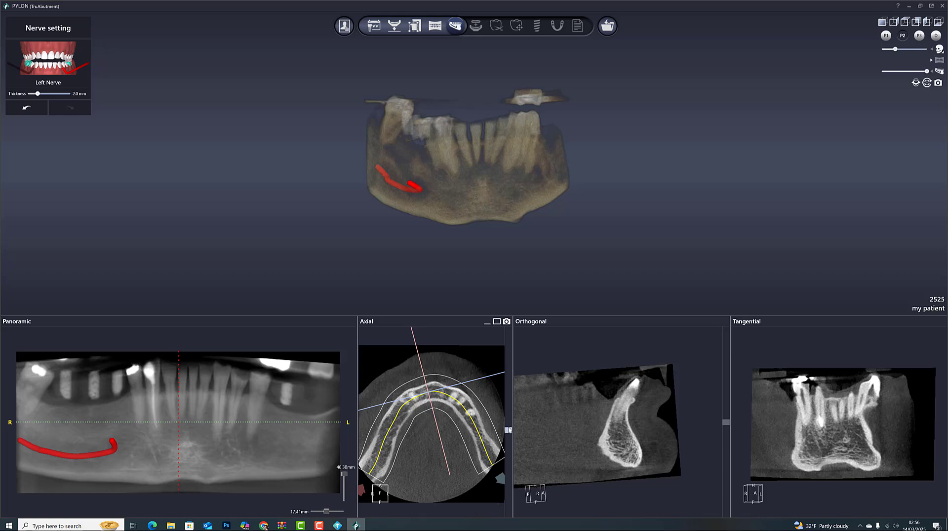
{"action": "left_click_drag", "start_coordinate": [509, 430], "coordinate": [510, 429]}
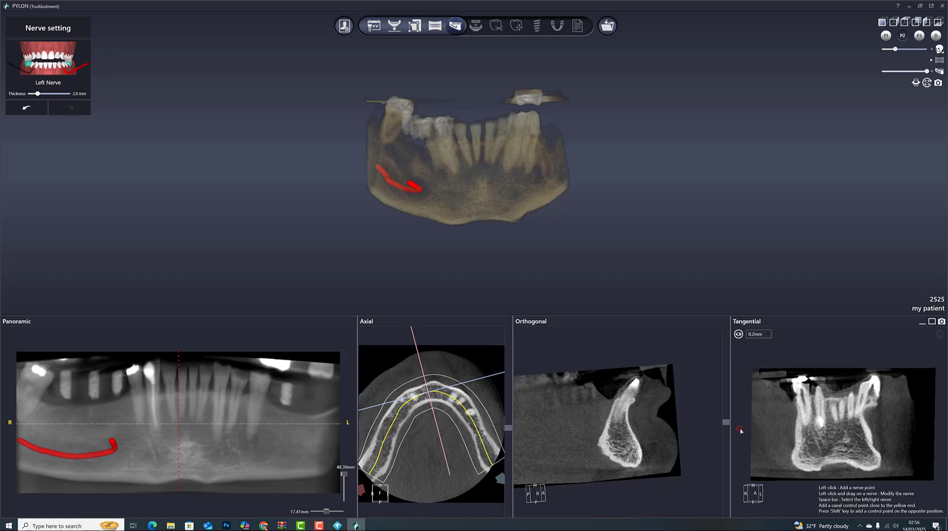
{"action": "left_click_drag", "start_coordinate": [727, 423], "coordinate": [739, 465]}
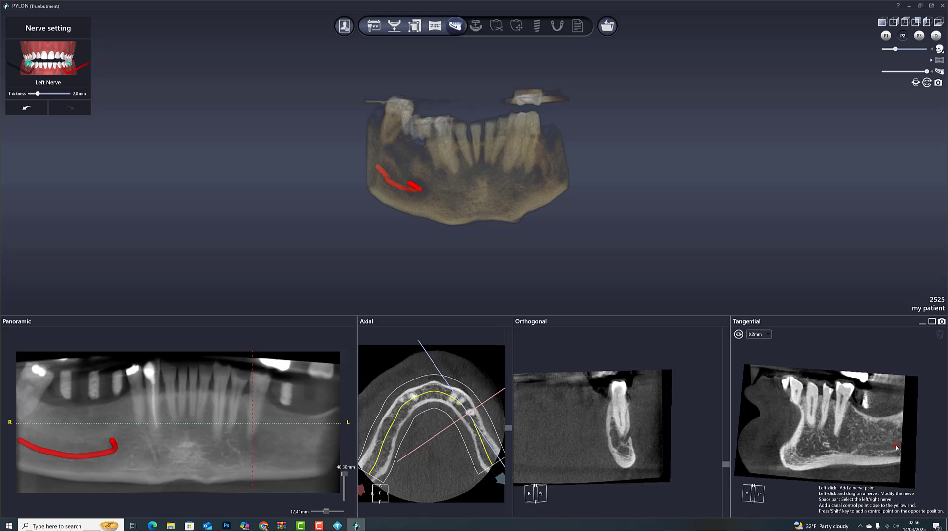
{"action": "left_click", "coordinate": [897, 447]}
{"action": "left_click", "coordinate": [879, 447]}
{"action": "left_click", "coordinate": [867, 447]}
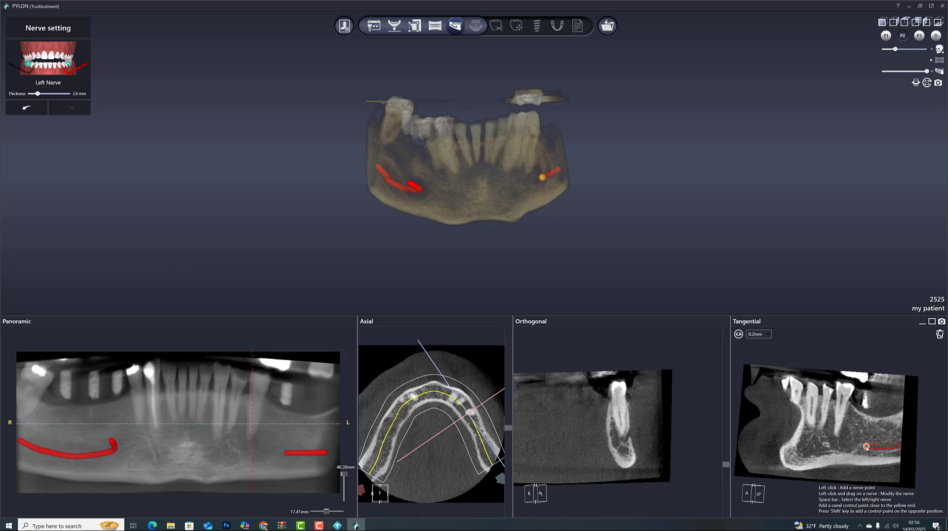
{"action": "left_click_drag", "start_coordinate": [726, 465], "coordinate": [725, 455]}
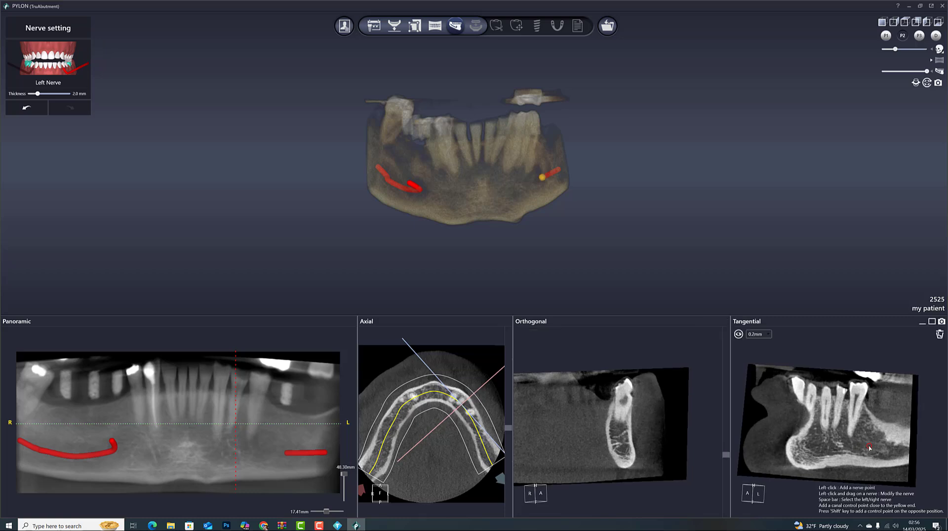
{"action": "left_click", "coordinate": [868, 448]}
End the left nerve at the mental foramen on the orthogonal slice and check both nerves on the 3D jaw.
{"action": "left_click_drag", "start_coordinate": [725, 456], "coordinate": [728, 464]}
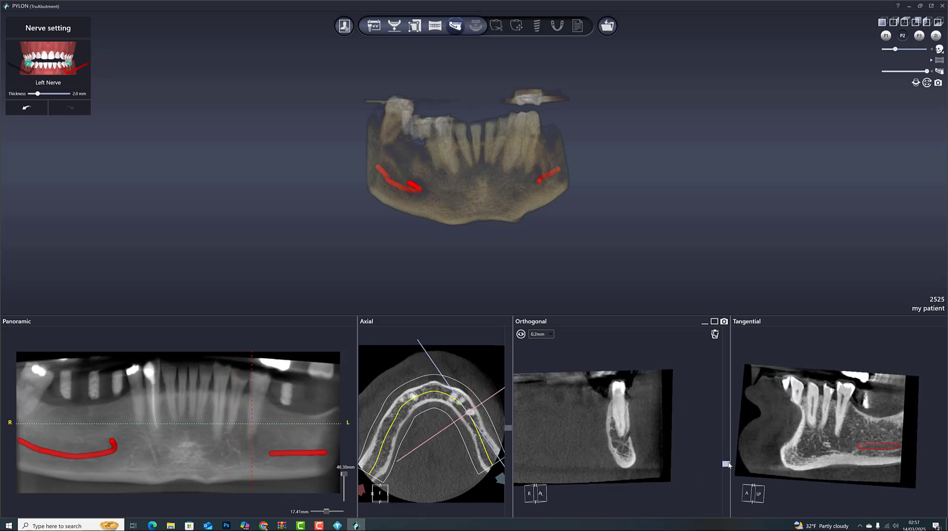
{"action": "left_click", "coordinate": [631, 434]}
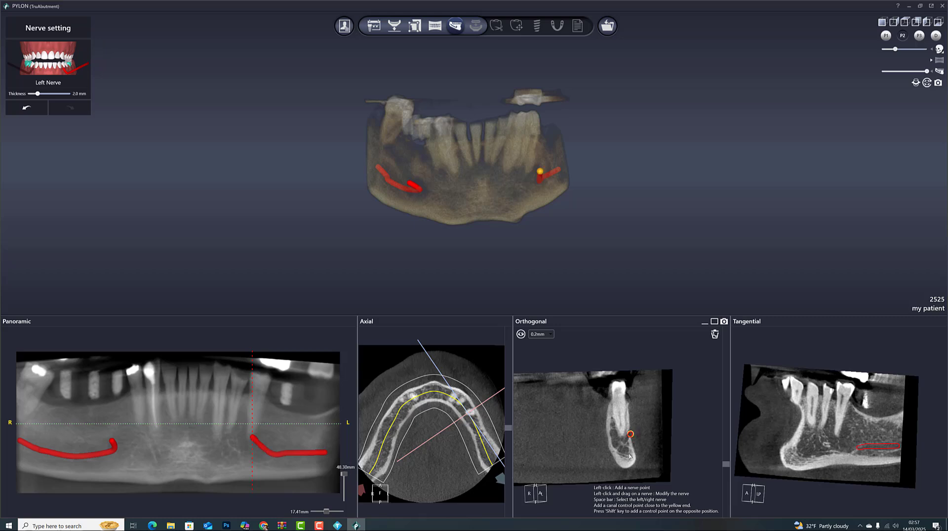
{"action": "mouse_move", "coordinate": [544, 269]}
{"action": "left_mouse_down"}
{"action": "mouse_move", "coordinate": [525, 262]}
{"action": "mouse_move", "coordinate": [499, 275]}
{"action": "mouse_move", "coordinate": [535, 273]}
{"action": "left_mouse_up"}
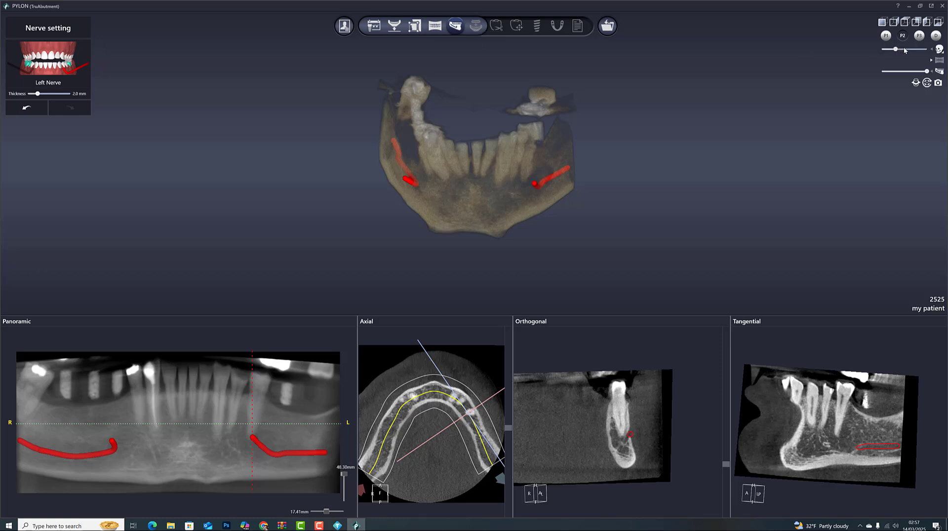
Raise the jaw volume's opacity, lower the nerves' opacity slightly and proceed to the Alignment stage.
{"action": "left_click_drag", "start_coordinate": [896, 50], "coordinate": [910, 50]}
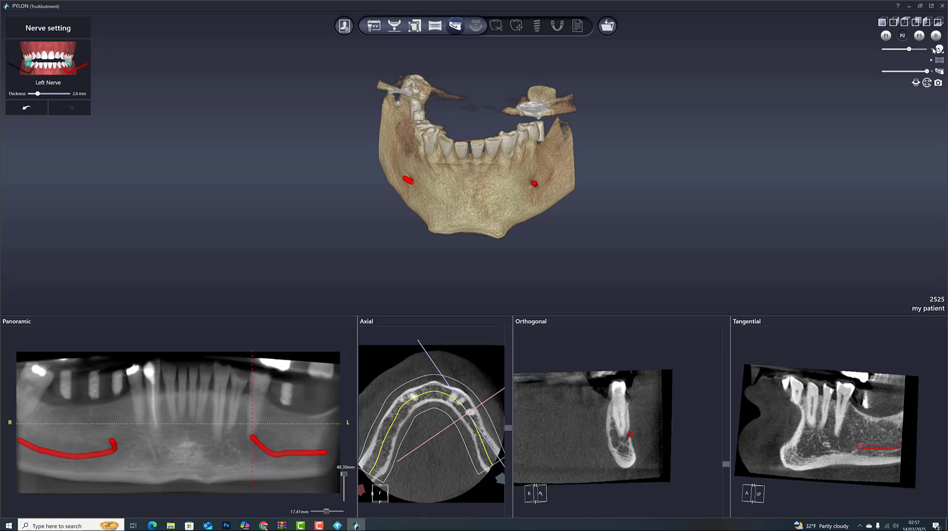
{"action": "mouse_move", "coordinate": [930, 75]}
{"action": "left_mouse_down"}
{"action": "mouse_move", "coordinate": [896, 77]}
{"action": "mouse_move", "coordinate": [920, 74]}
{"action": "left_mouse_up"}
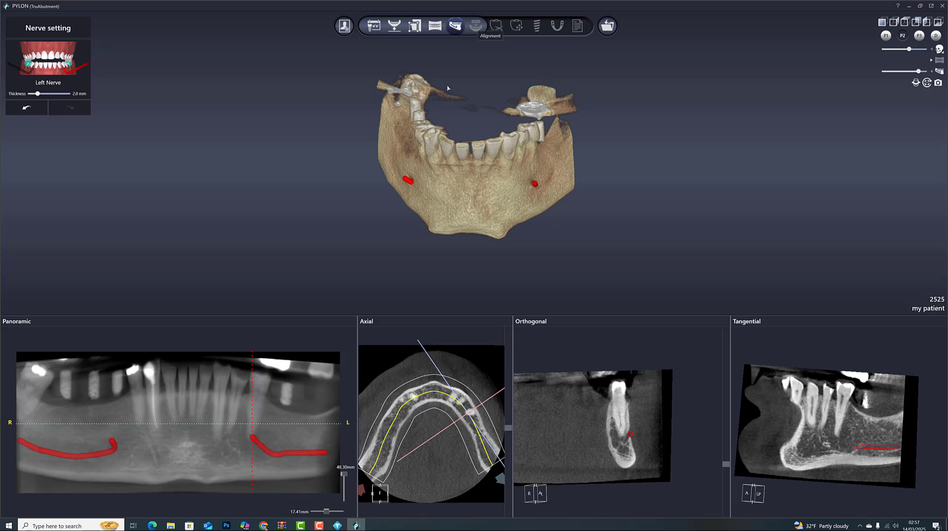
{"action": "left_click_drag", "start_coordinate": [356, 268], "coordinate": [384, 252]}
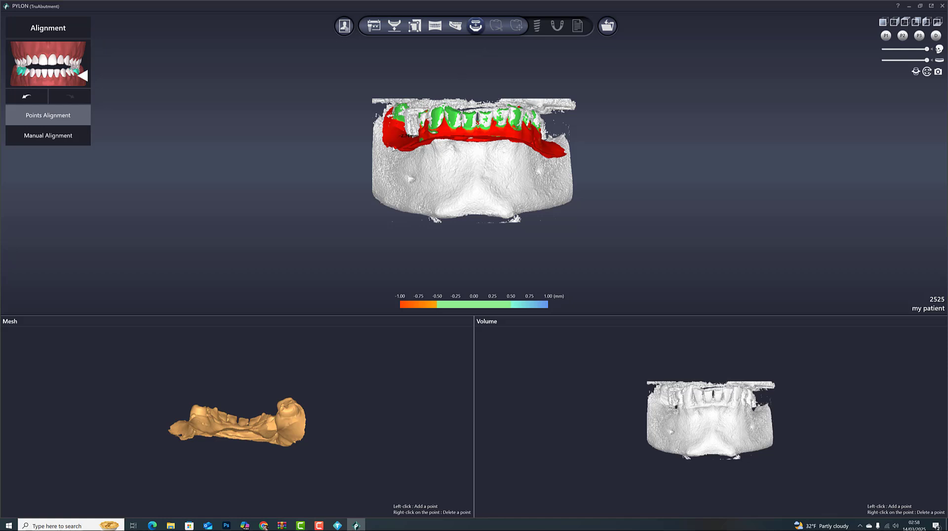
Examine how the jaw scan matches the CT in 3D and, in manual alignment, on the axial, coronal and sagittal slices.
{"action": "right_click_drag", "start_coordinate": [437, 184], "coordinate": [437, 184]}
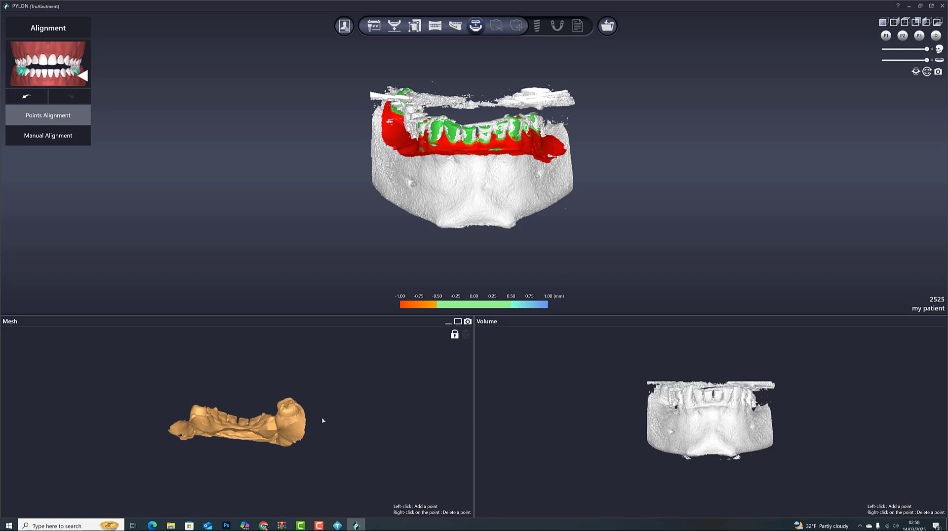
{"action": "right_click_drag", "start_coordinate": [323, 421], "coordinate": [251, 421]}
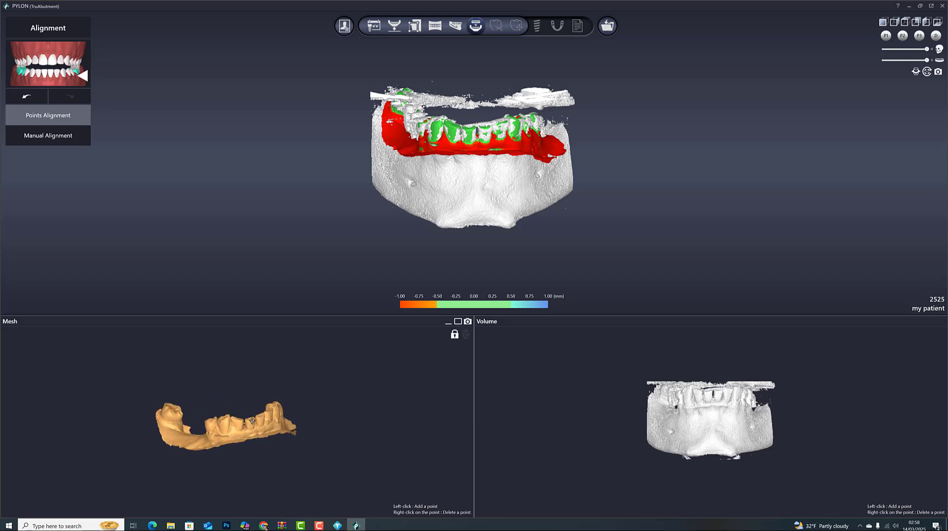
{"action": "left_click", "coordinate": [51, 136]}
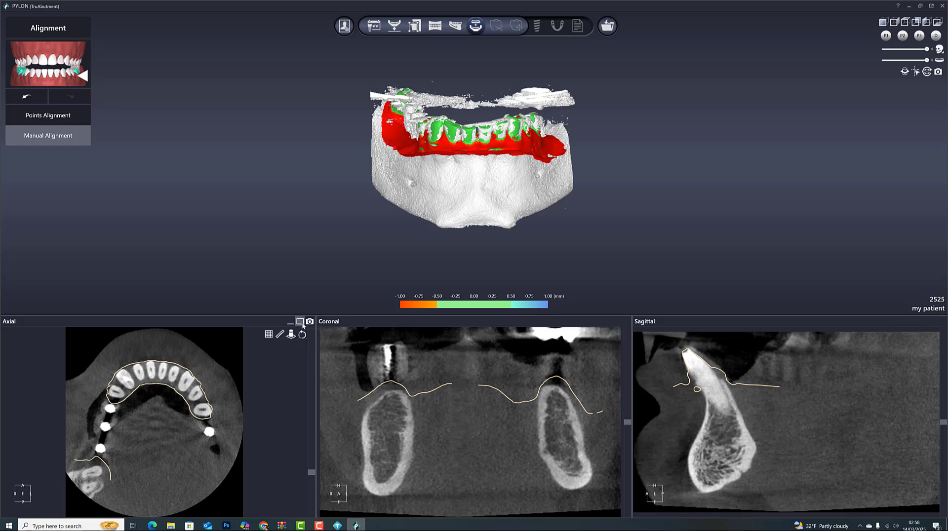
{"action": "left_click", "coordinate": [299, 321]}
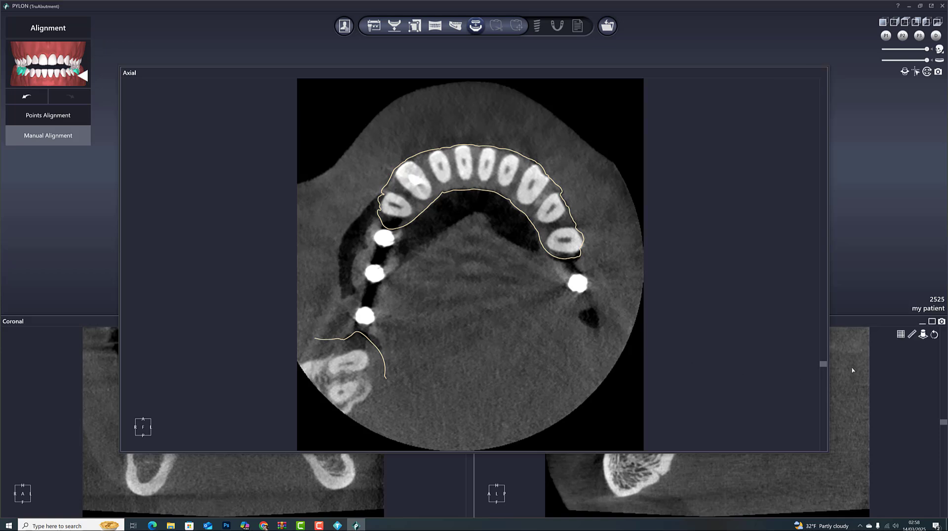
{"action": "left_click_drag", "start_coordinate": [824, 365], "coordinate": [829, 393]}
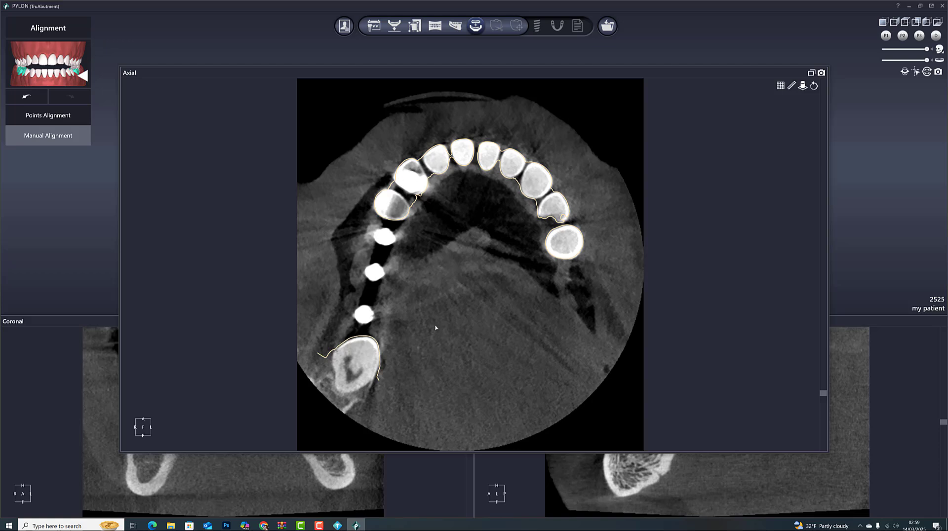
{"action": "left_click", "coordinate": [811, 73]}
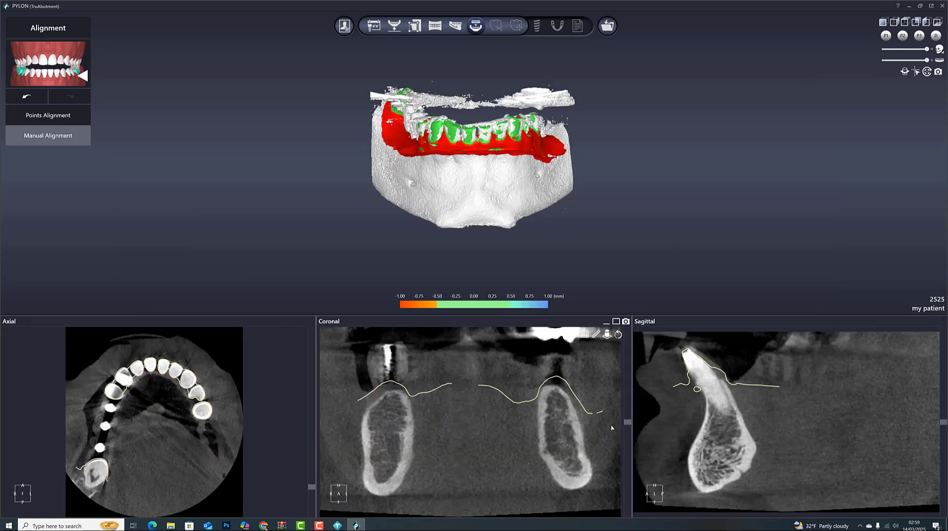
{"action": "left_click_drag", "start_coordinate": [627, 424], "coordinate": [626, 378]}
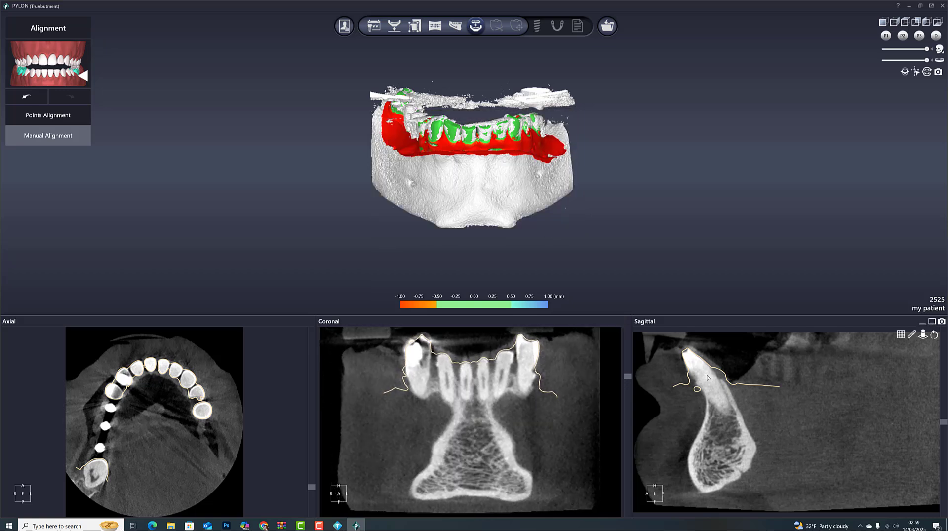
{"action": "left_click", "coordinate": [931, 322]}
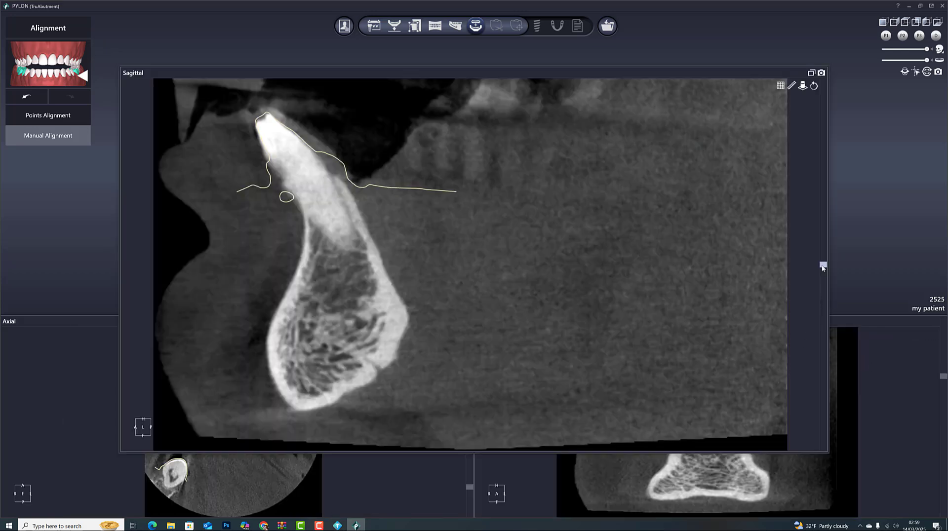
{"action": "left_click_drag", "start_coordinate": [823, 267], "coordinate": [812, 340]}
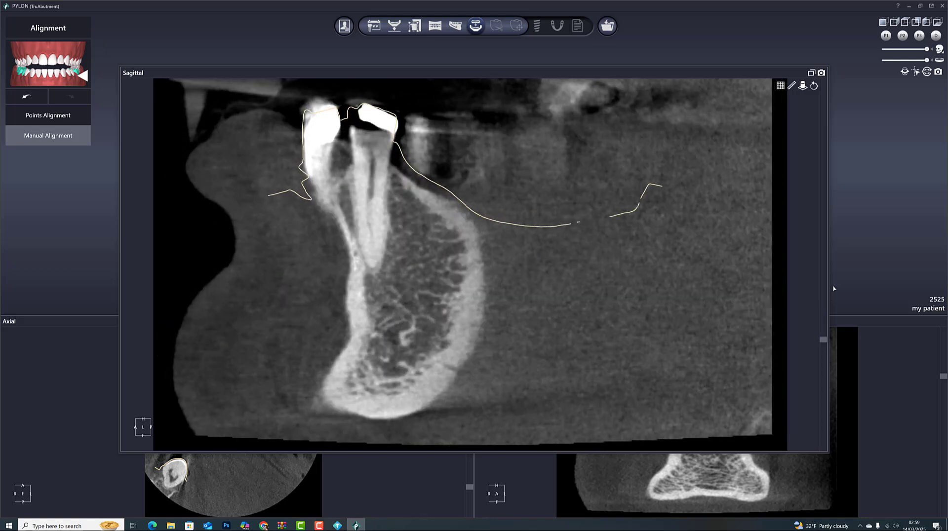
{"action": "left_click", "coordinate": [810, 72]}
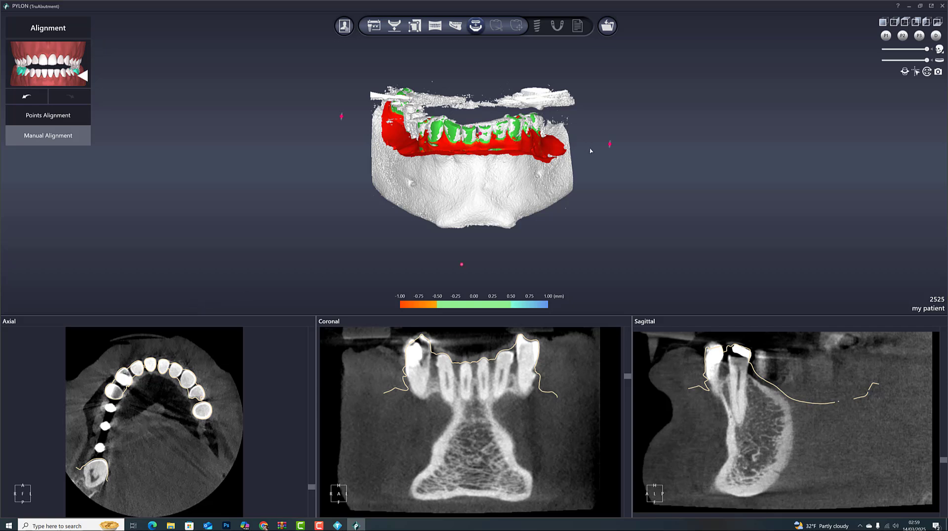
Return to points alignment and mark matching points on the rearmost left tooth and the left canine in both the volume and mesh.
{"action": "left_click", "coordinate": [45, 115]}
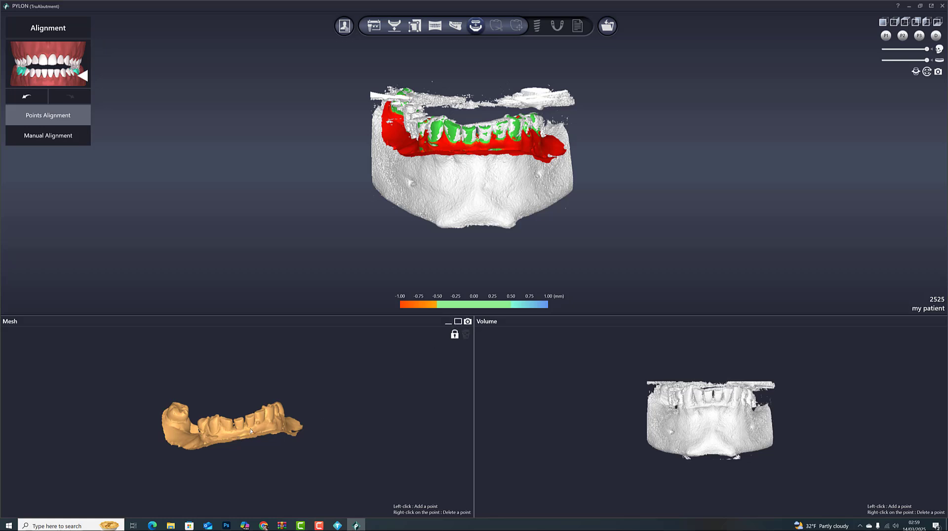
{"action": "scroll", "coordinate": [287, 396], "scroll_direction": "up", "scroll_amount": 5}
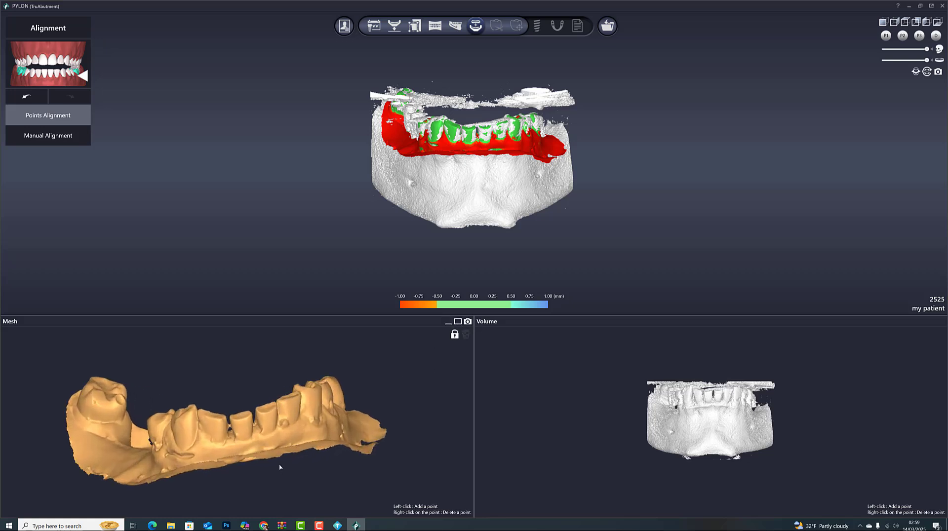
{"action": "left_click", "coordinate": [247, 455]}
{"action": "left_click", "coordinate": [26, 96]}
{"action": "right_click_drag", "start_coordinate": [412, 461], "coordinate": [379, 476]}
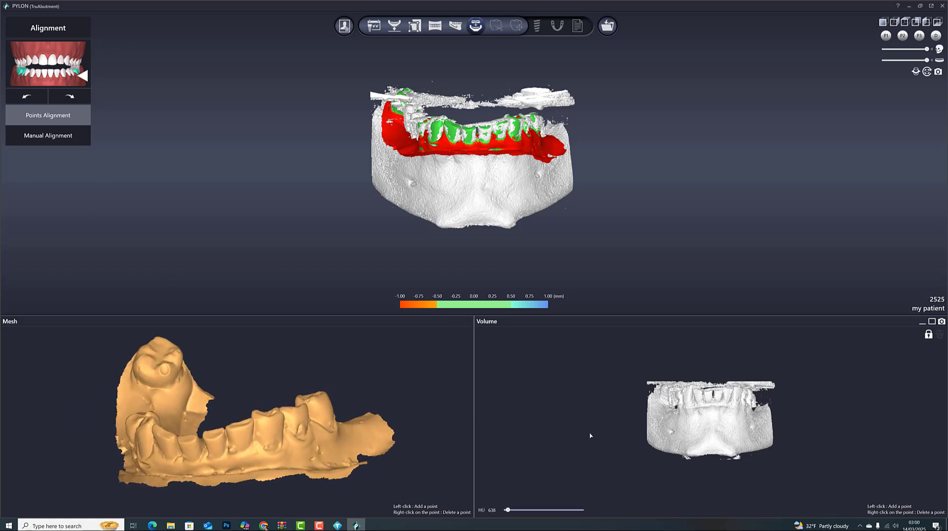
{"action": "scroll", "coordinate": [590, 436], "scroll_direction": "up", "scroll_amount": 5}
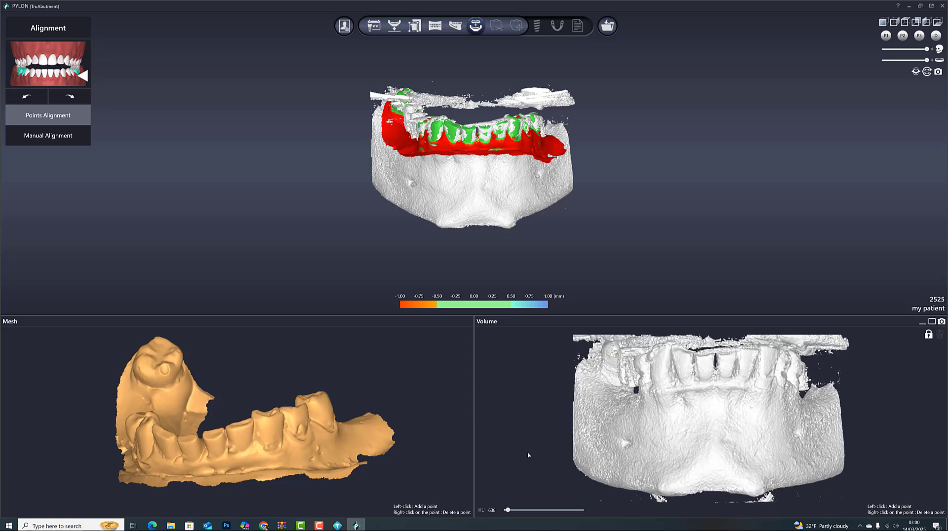
{"action": "mouse_move", "coordinate": [528, 454]}
{"action": "right_mouse_down"}
{"action": "mouse_move", "coordinate": [507, 455]}
{"action": "mouse_move", "coordinate": [540, 443]}
{"action": "right_mouse_up"}
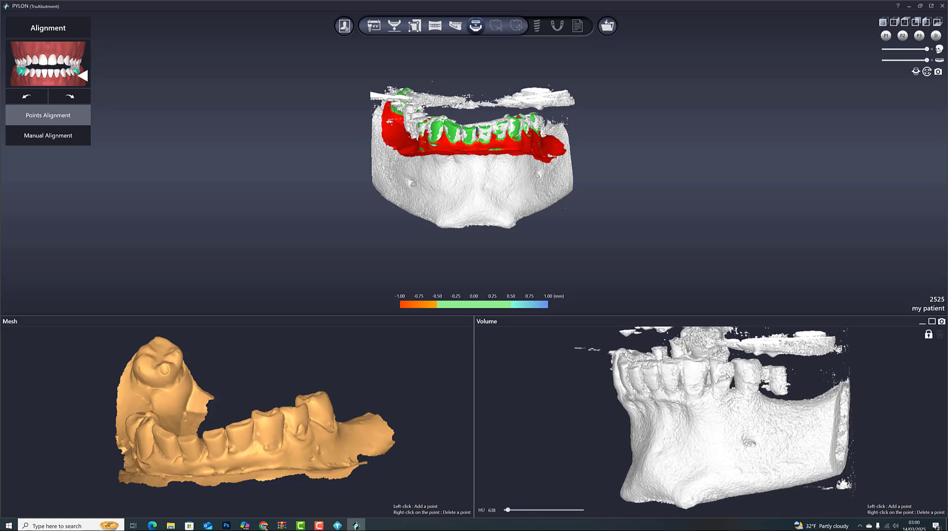
{"action": "left_click", "coordinate": [751, 369]}
{"action": "left_click", "coordinate": [323, 407]}
{"action": "left_click", "coordinate": [695, 372]}
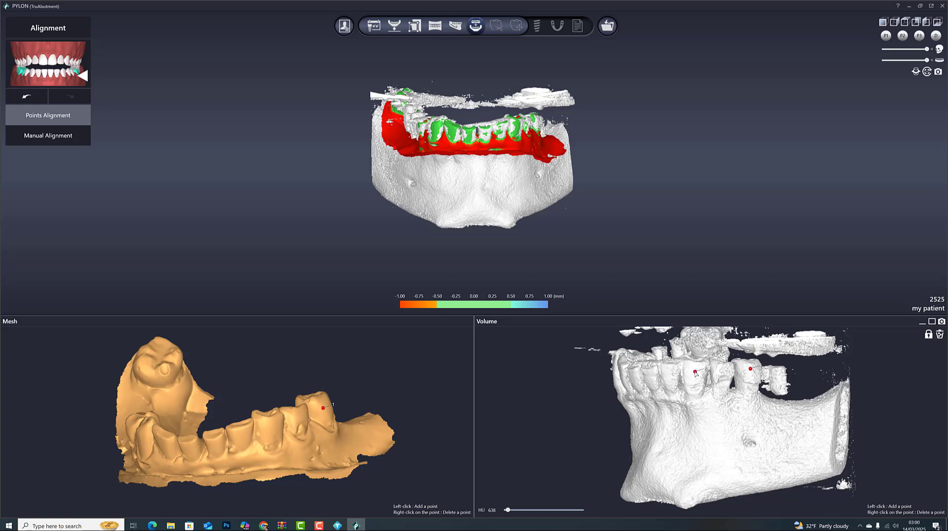
{"action": "left_click", "coordinate": [273, 421]}
Add a third matching point pair on a right front tooth and check the realigned scan outline on the CT slices.
{"action": "left_click_drag", "start_coordinate": [535, 431], "coordinate": [592, 432]}
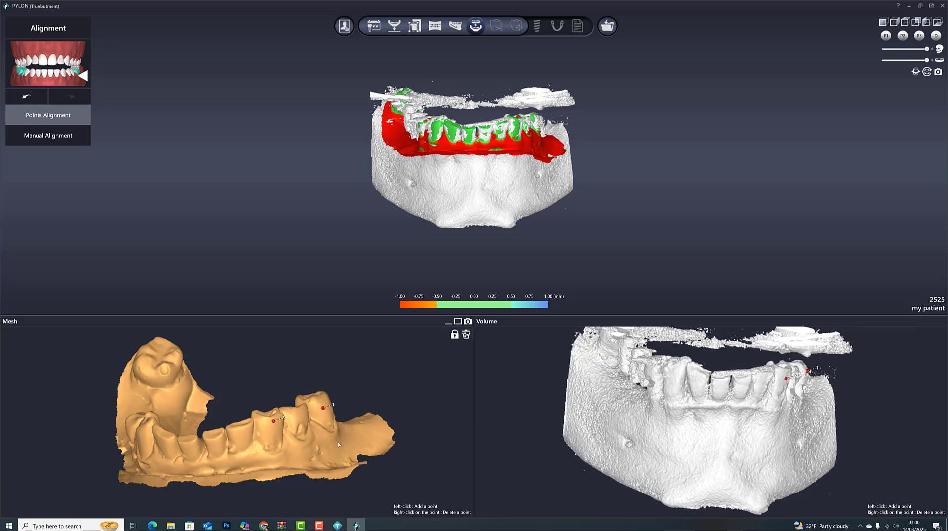
{"action": "left_click_drag", "start_coordinate": [276, 476], "coordinate": [341, 472]}
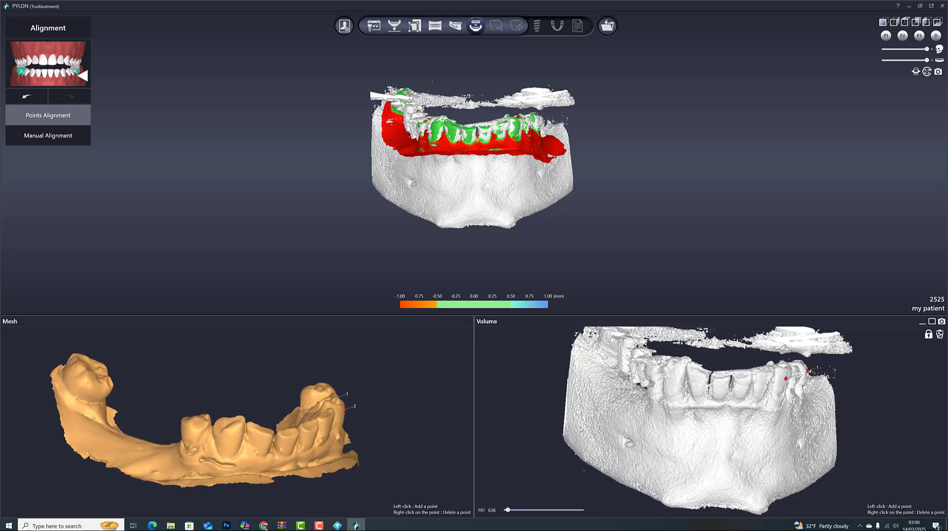
{"action": "left_click", "coordinate": [697, 372]}
{"action": "left_click", "coordinate": [257, 429]}
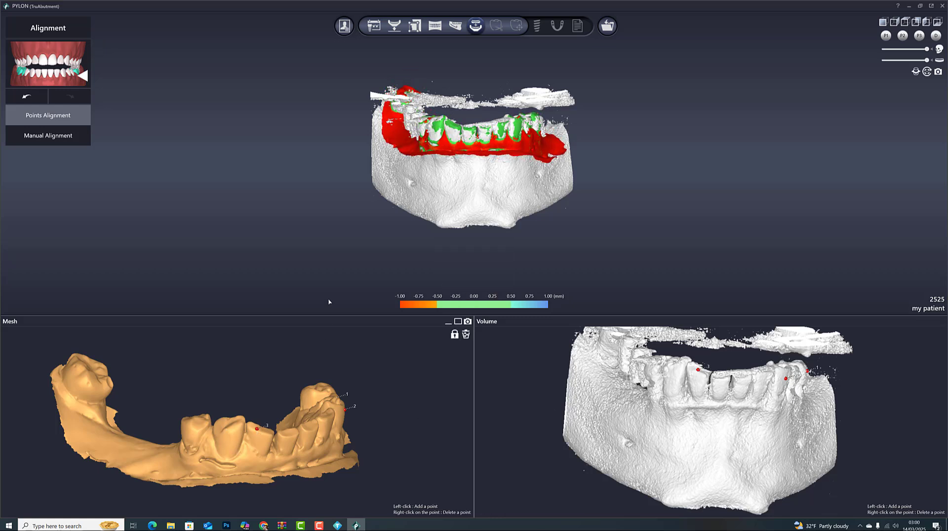
{"action": "mouse_move", "coordinate": [328, 245]}
{"action": "left_mouse_down"}
{"action": "mouse_move", "coordinate": [317, 252]}
{"action": "mouse_move", "coordinate": [330, 243]}
{"action": "left_mouse_up"}
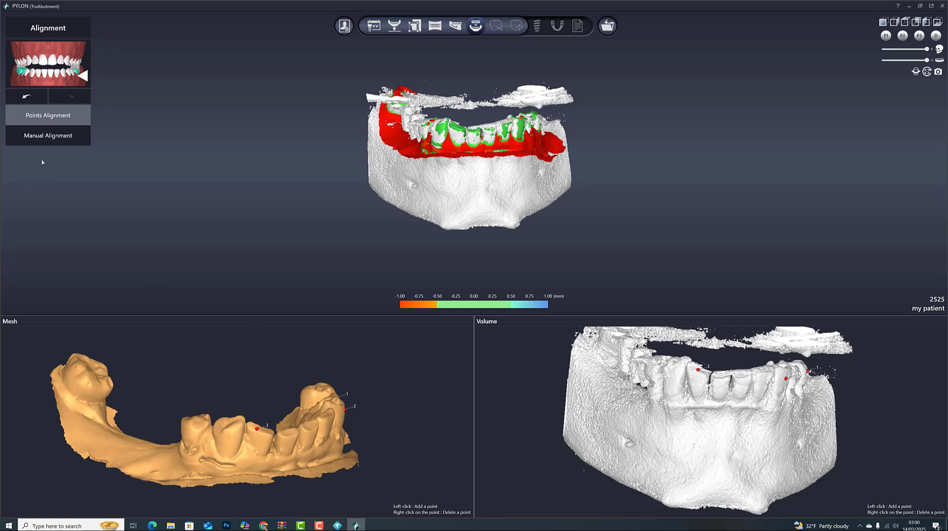
{"action": "left_click", "coordinate": [35, 136]}
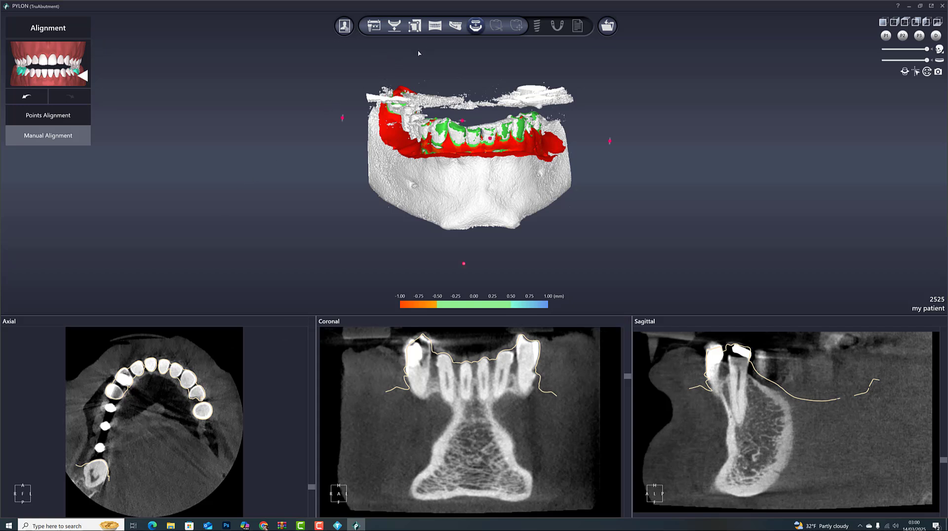
Proceed to crown placement, try the Adam Nulty and Goh dong hwan crown libraries, and settle on Kelly - ALLGUIDE.
{"action": "left_click", "coordinate": [512, 31]}
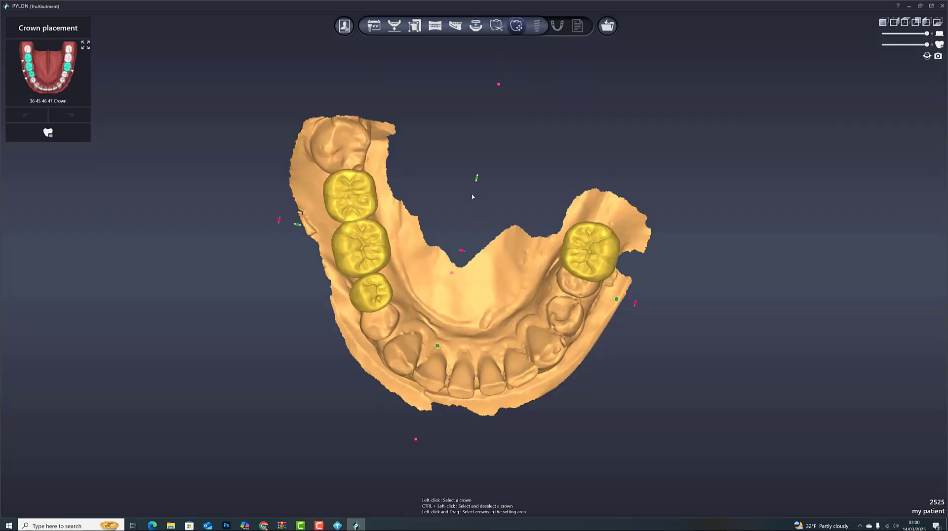
{"action": "right_click_drag", "start_coordinate": [509, 274], "coordinate": [454, 197]}
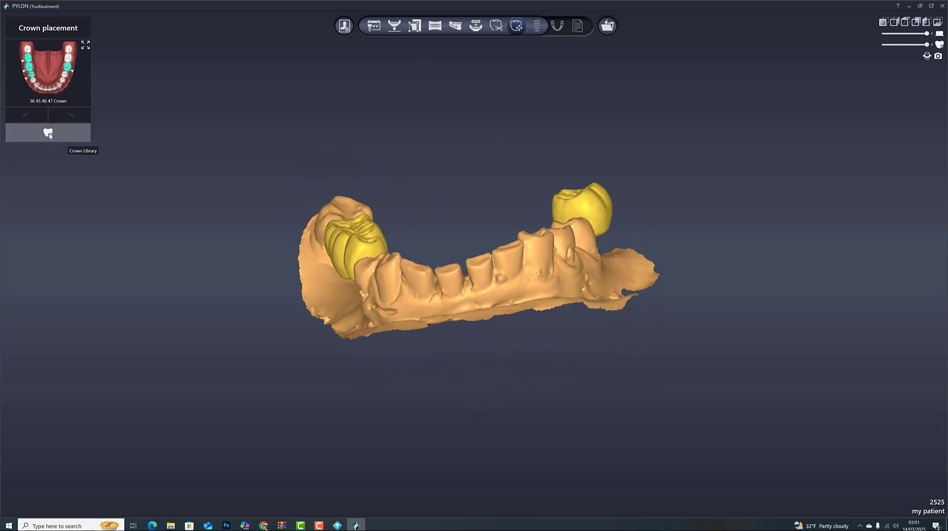
{"action": "left_click", "coordinate": [63, 138]}
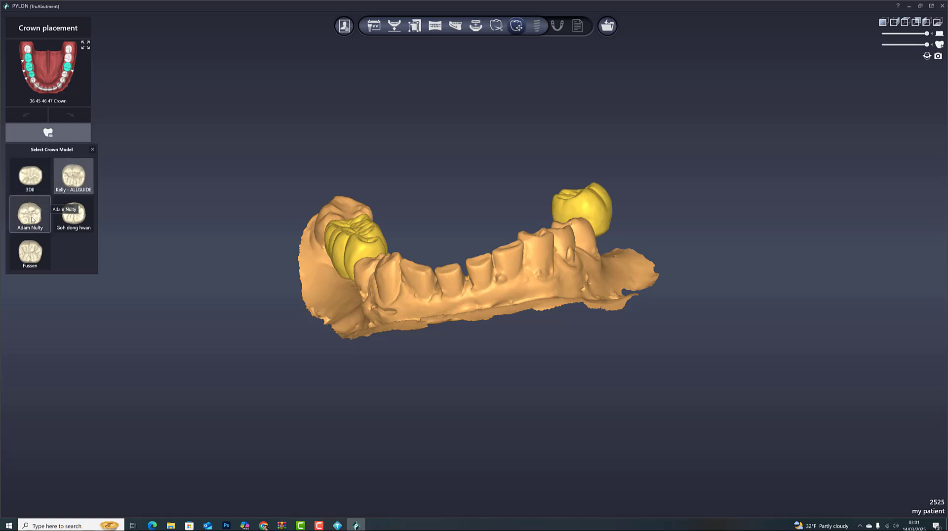
{"action": "left_click", "coordinate": [31, 218]}
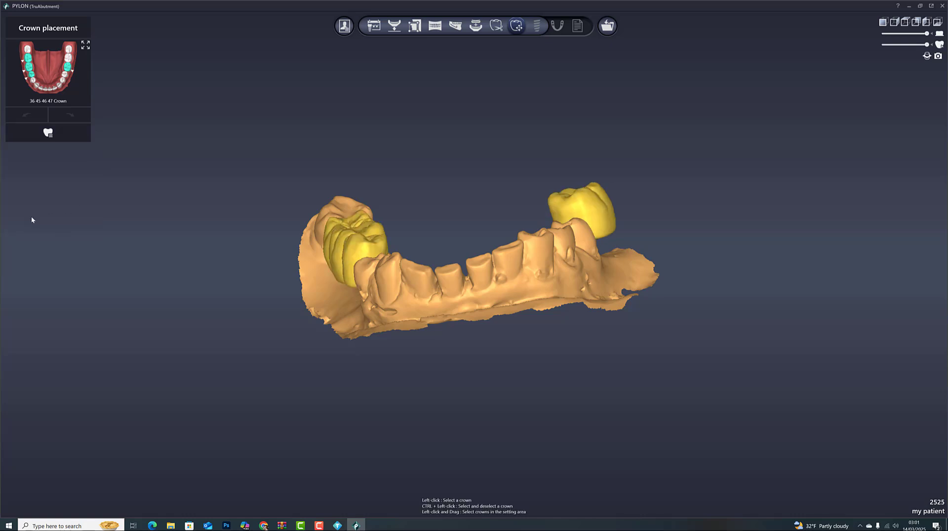
{"action": "left_click", "coordinate": [50, 137]}
{"action": "left_click", "coordinate": [71, 212]}
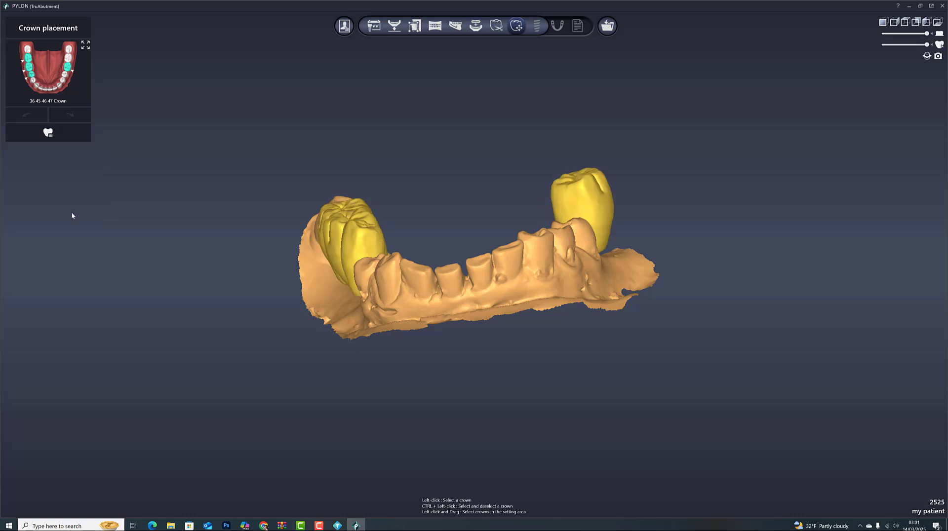
{"action": "left_click", "coordinate": [48, 132]}
{"action": "left_click", "coordinate": [76, 181]}
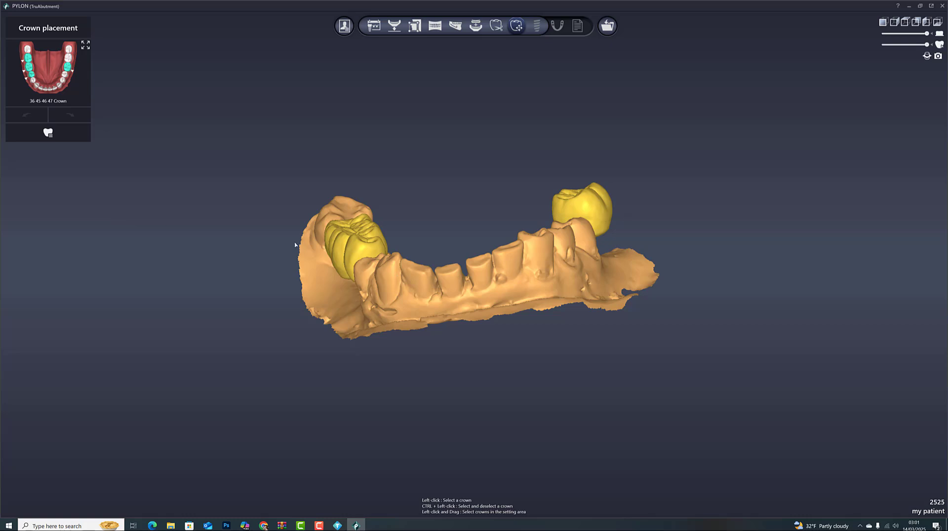
Lower all four crowns together toward the gum, and lower the tooth 47 crown a little further on its own.
{"action": "right_click_drag", "start_coordinate": [490, 290], "coordinate": [562, 277]}
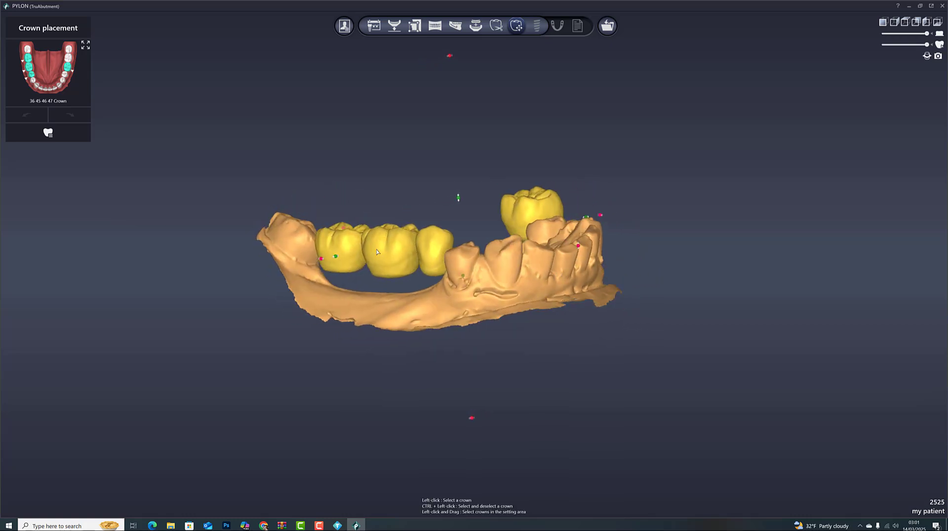
{"action": "left_click_drag", "start_coordinate": [380, 250], "coordinate": [381, 263]}
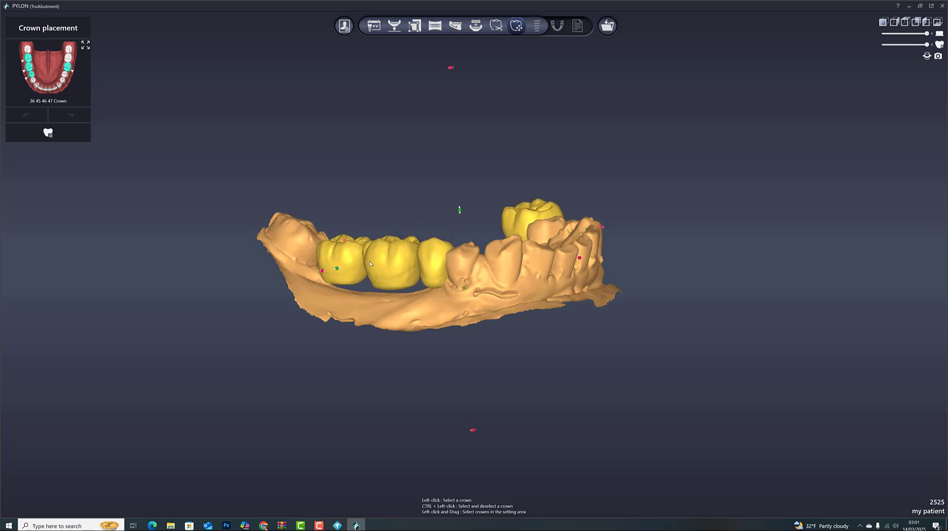
{"action": "left_click", "coordinate": [336, 265]}
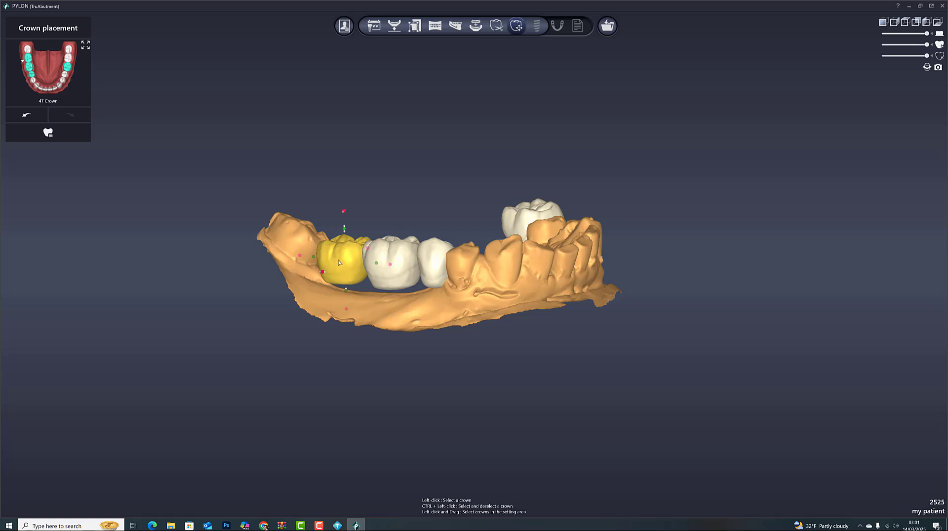
{"action": "left_click_drag", "start_coordinate": [338, 262], "coordinate": [337, 272]}
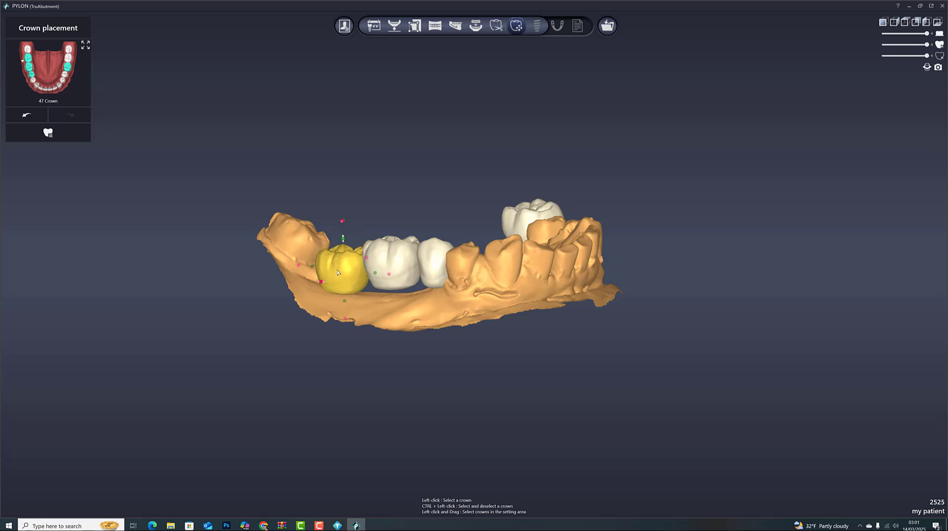
{"action": "right_click_drag", "start_coordinate": [384, 212], "coordinate": [394, 252]}
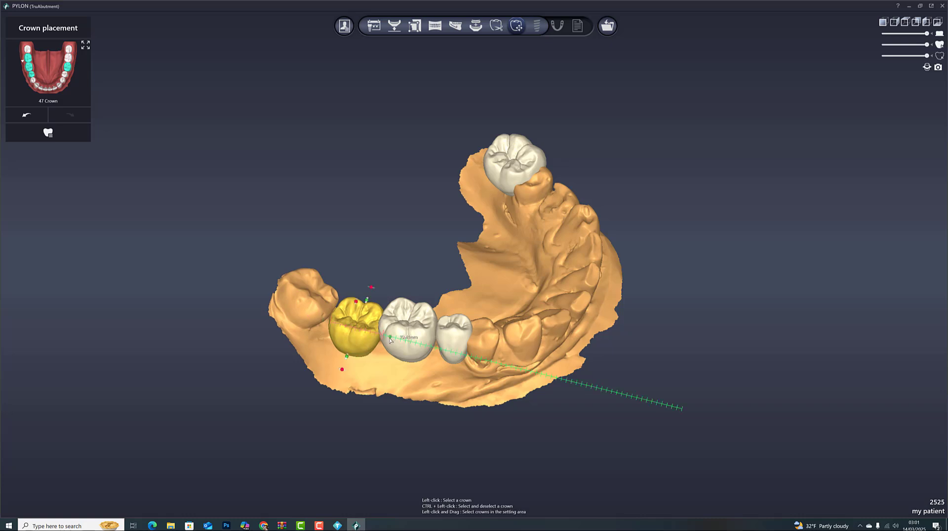
Slightly narrow the tooth 47 crown, and rotate the tooth 46 crown to line up with its neighbours.
{"action": "left_click_drag", "start_coordinate": [390, 339], "coordinate": [386, 339]}
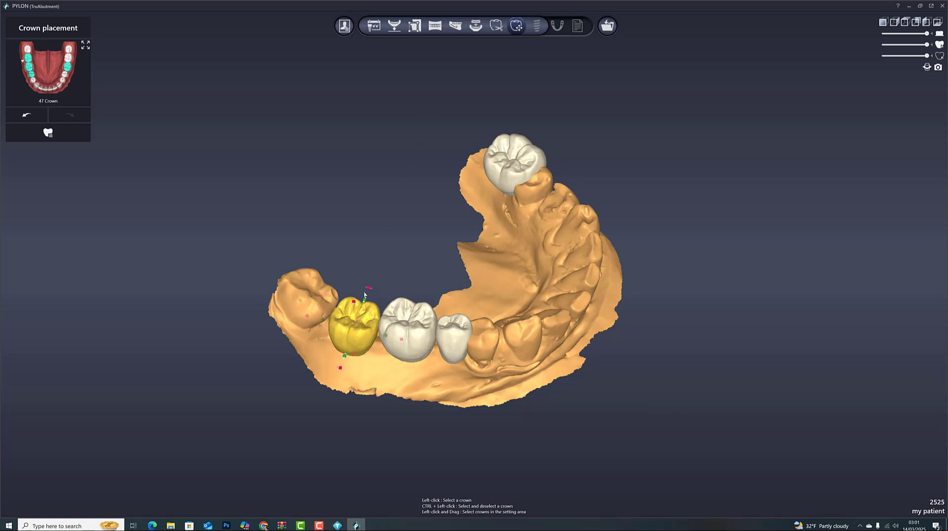
{"action": "left_click_drag", "start_coordinate": [364, 299], "coordinate": [372, 302]}
{"action": "left_click", "coordinate": [404, 332]}
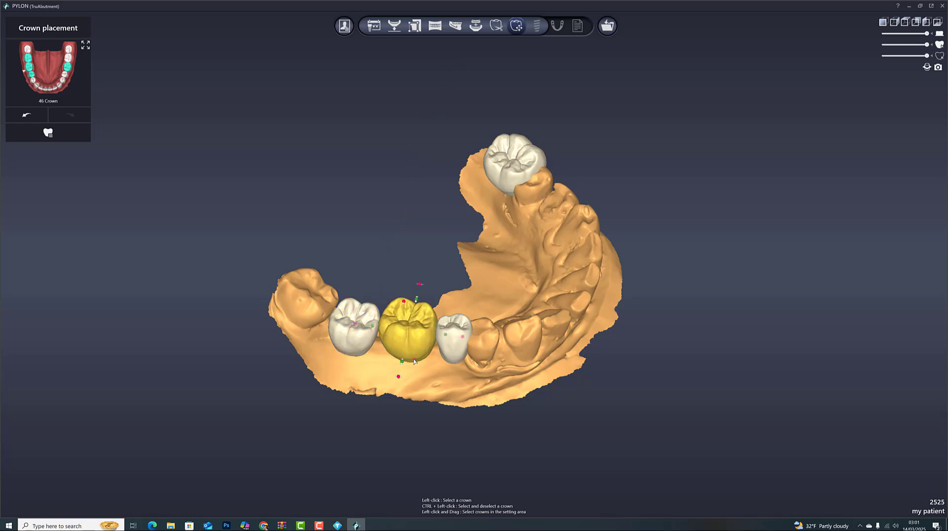
{"action": "left_click_drag", "start_coordinate": [414, 361], "coordinate": [415, 361]}
{"action": "right_click_drag", "start_coordinate": [423, 390], "coordinate": [428, 347]}
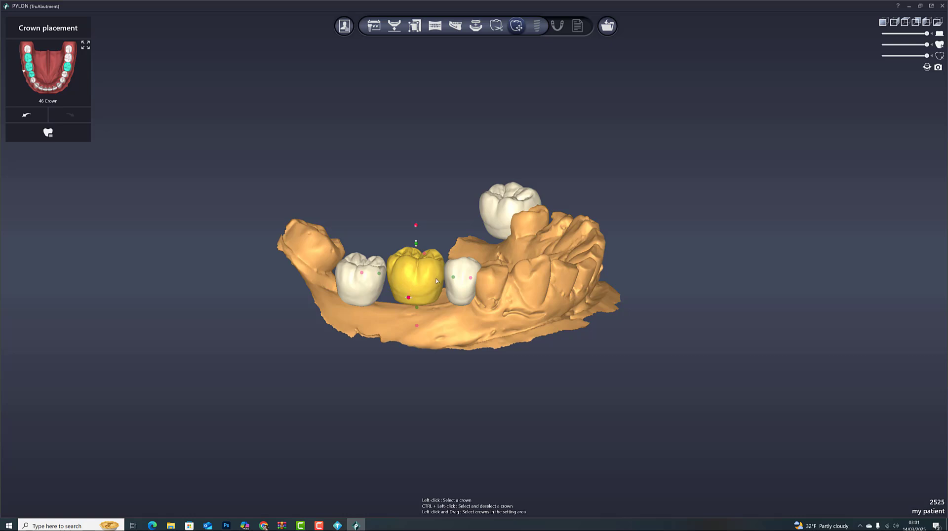
{"action": "left_click_drag", "start_coordinate": [408, 297], "coordinate": [410, 298]}
{"action": "left_click_drag", "start_coordinate": [472, 277], "coordinate": [473, 274]}
{"action": "right_click_drag", "start_coordinate": [446, 187], "coordinate": [442, 257]}
{"action": "left_click_drag", "start_coordinate": [358, 356], "coordinate": [362, 356]}
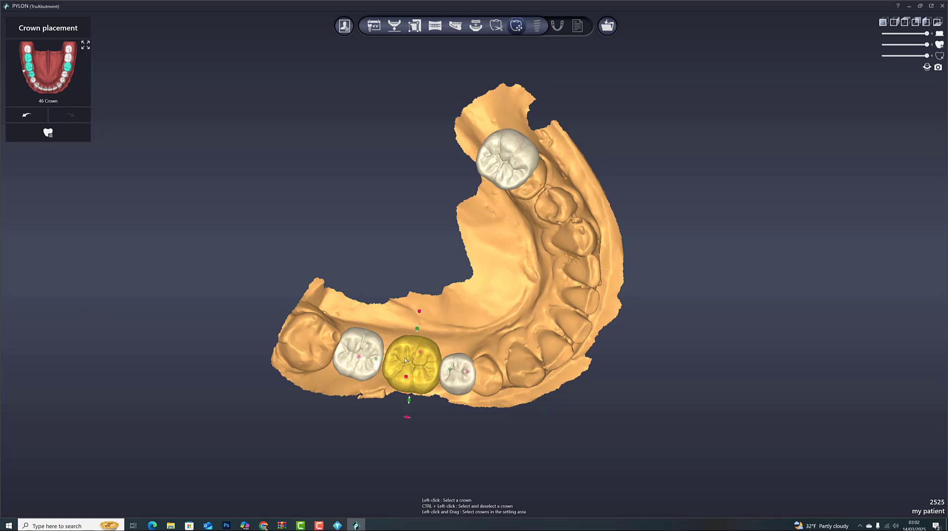
Reduce the tooth 46 crown's cheek-to-tongue and front-to-back widths and shift it slightly toward the tooth 47 crown.
{"action": "left_click_drag", "start_coordinate": [419, 311], "coordinate": [417, 335]}
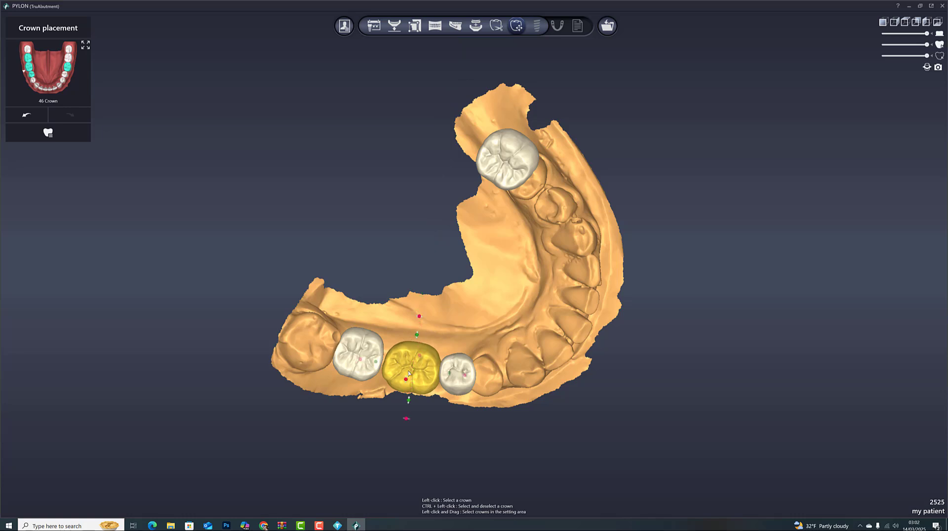
{"action": "left_click_drag", "start_coordinate": [411, 371], "coordinate": [409, 370]}
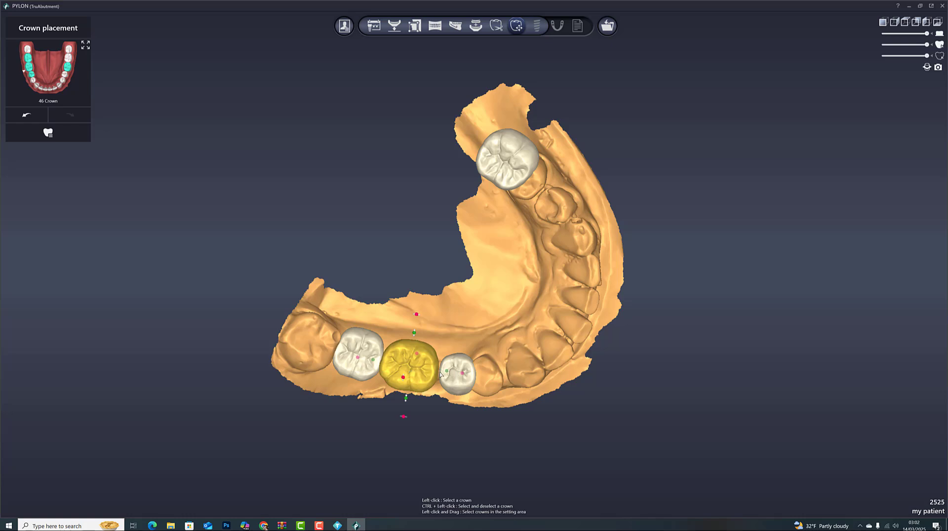
{"action": "left_click_drag", "start_coordinate": [446, 371], "coordinate": [444, 372]}
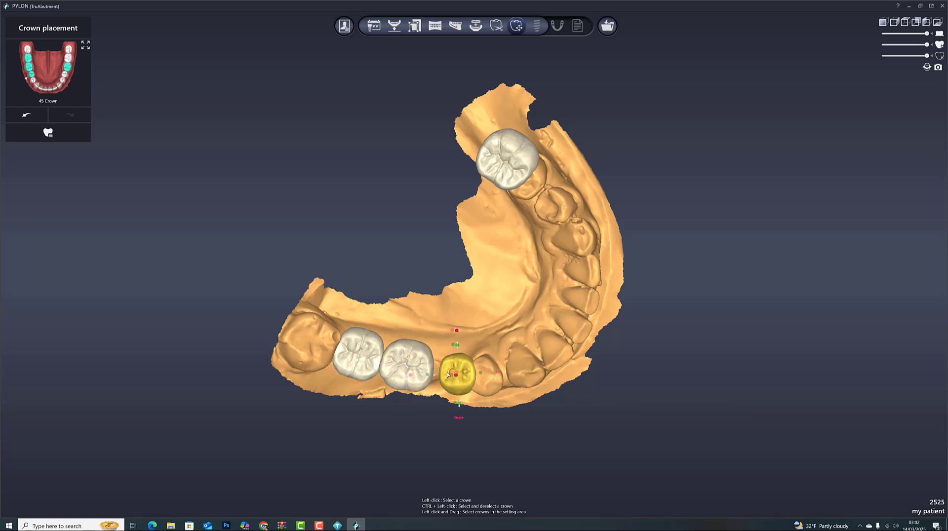
Move the tooth 45 crown against the tooth 46 crown, adjust the 46 crown slightly, and lower the 45 crown toward the gum.
{"action": "left_click", "coordinate": [448, 374]}
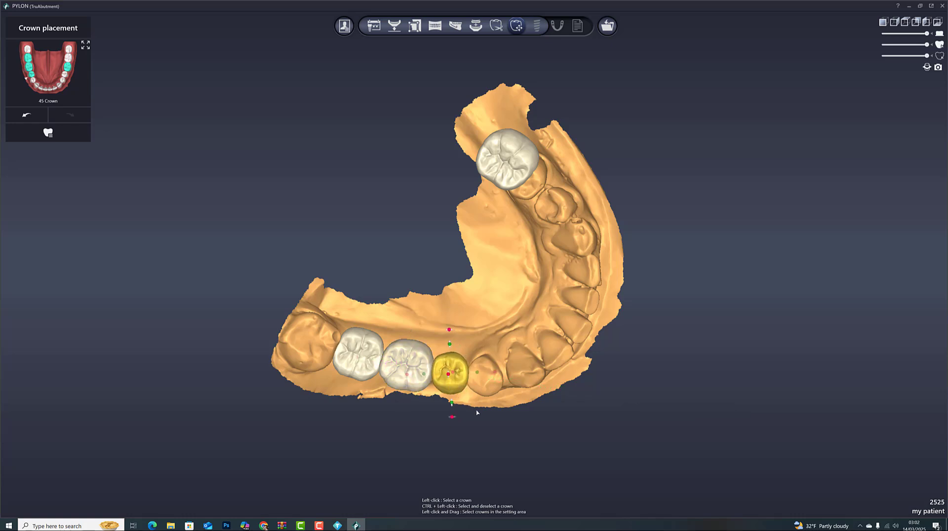
{"action": "right_click_drag", "start_coordinate": [478, 414], "coordinate": [416, 298]}
{"action": "left_click", "coordinate": [407, 286]}
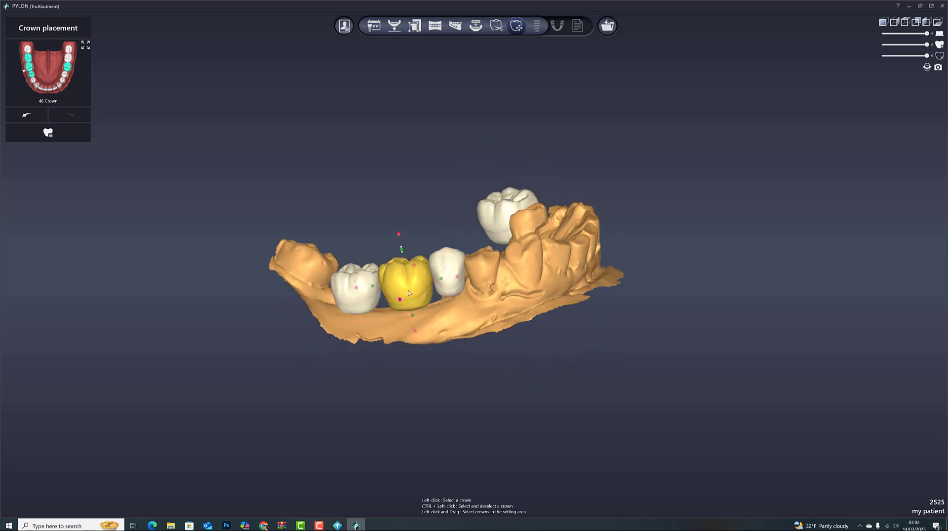
{"action": "left_click", "coordinate": [448, 277]}
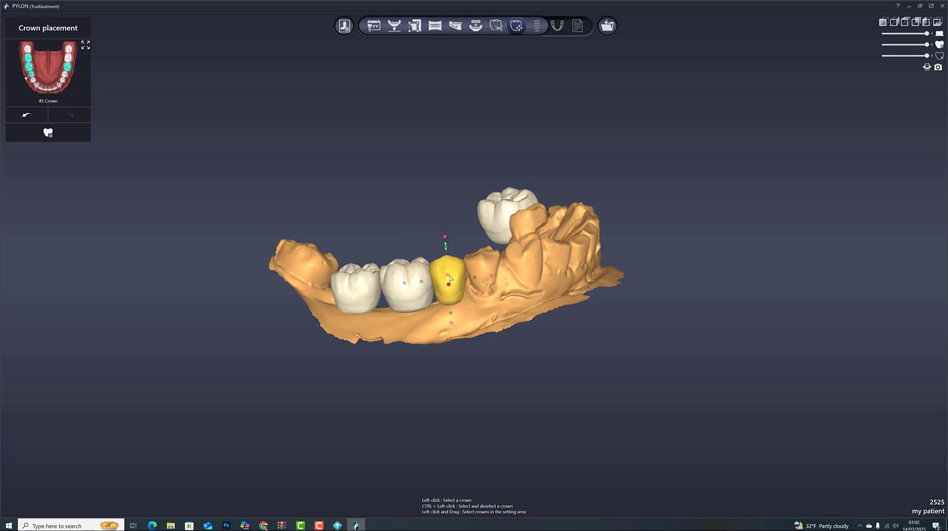
{"action": "right_click_drag", "start_coordinate": [519, 298], "coordinate": [424, 313]}
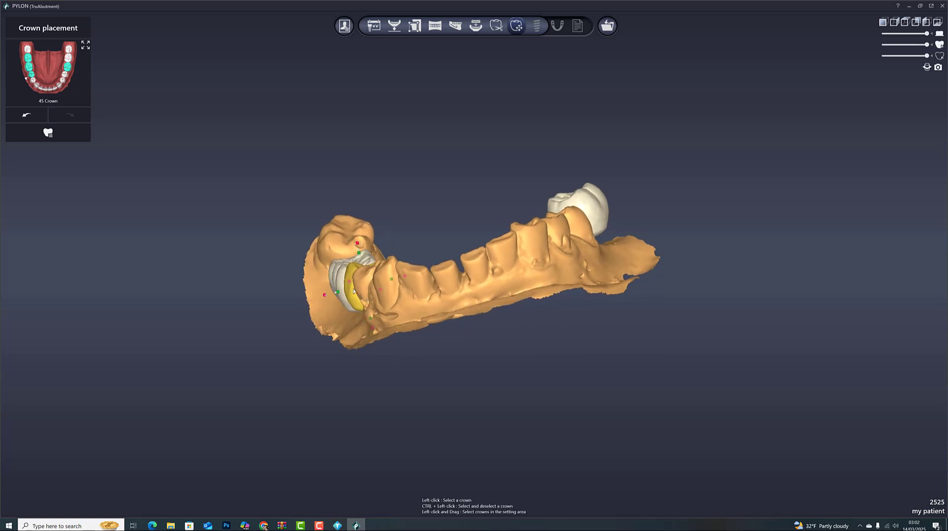
{"action": "left_click_drag", "start_coordinate": [352, 291], "coordinate": [351, 294]}
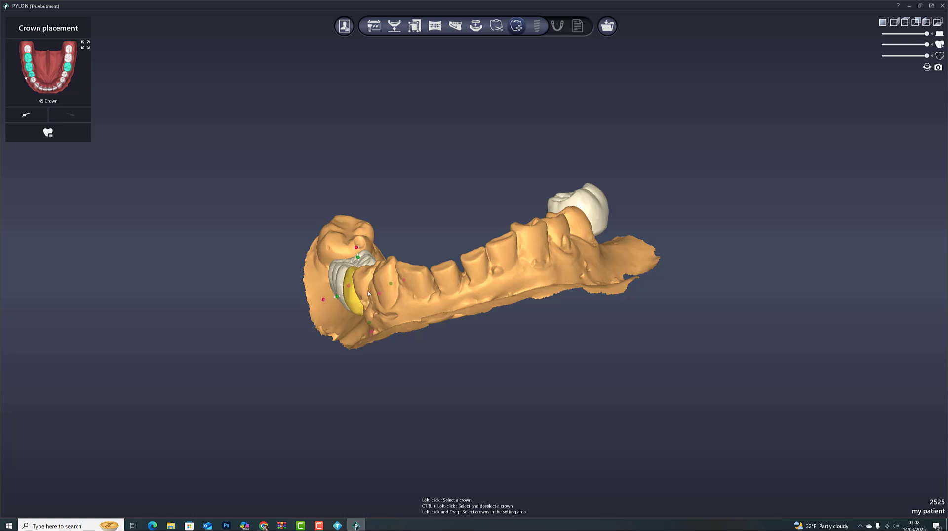
Lower the tooth 36 crown toward the gum, and shift and rotate it to follow the arch behind the premolar.
{"action": "right_click_drag", "start_coordinate": [479, 279], "coordinate": [422, 291]}
{"action": "left_click_drag", "start_coordinate": [526, 227], "coordinate": [543, 235]}
{"action": "right_click_drag", "start_coordinate": [431, 254], "coordinate": [511, 316]}
{"action": "left_click_drag", "start_coordinate": [555, 332], "coordinate": [560, 334]}
{"action": "mouse_move", "coordinate": [607, 314]}
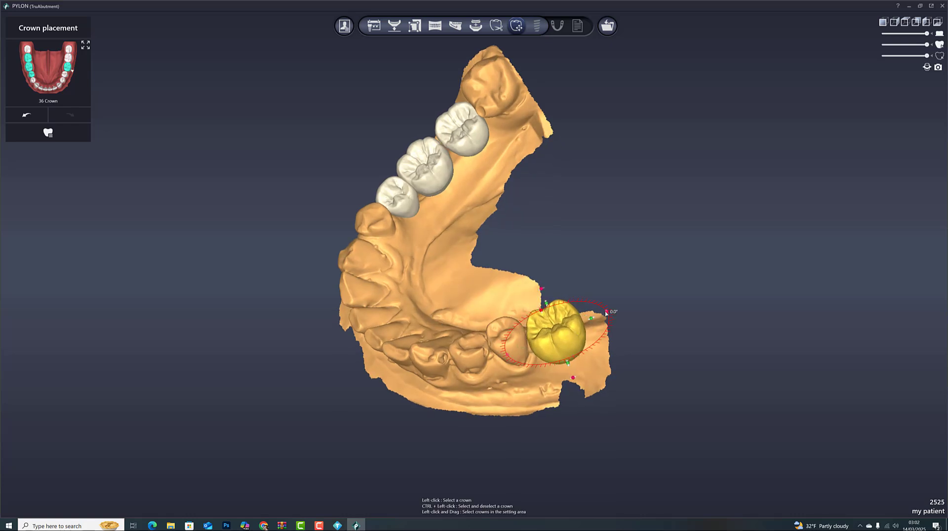
{"action": "left_click_drag", "start_coordinate": [607, 312], "coordinate": [607, 312]}
Slightly reduce the tooth 36 crown's width and move it into contact with the neighbouring premolar.
{"action": "right_click_drag", "start_coordinate": [566, 321], "coordinate": [561, 362]}
{"action": "mouse_move", "coordinate": [547, 325]}
{"action": "left_click_drag", "start_coordinate": [547, 324], "coordinate": [548, 328]}
{"action": "mouse_move", "coordinate": [608, 347]}
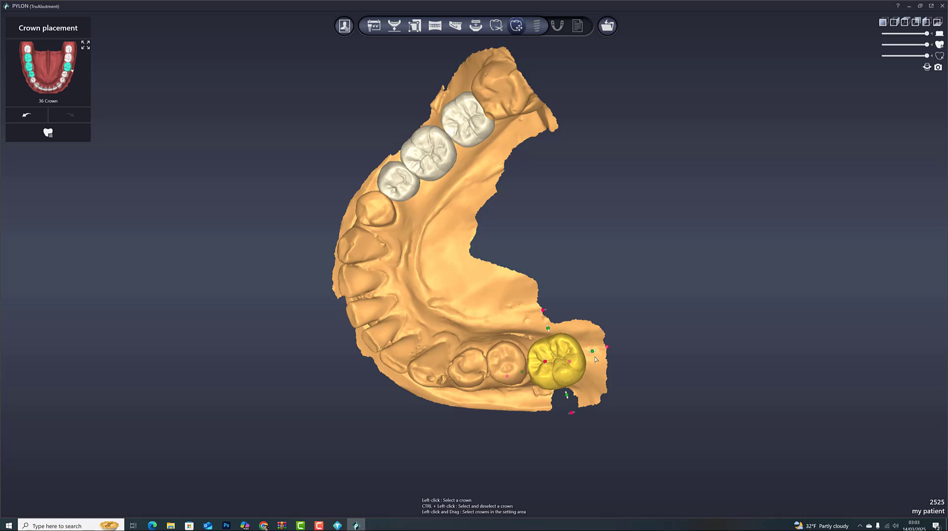
{"action": "left_click_drag", "start_coordinate": [592, 351], "coordinate": [590, 352]}
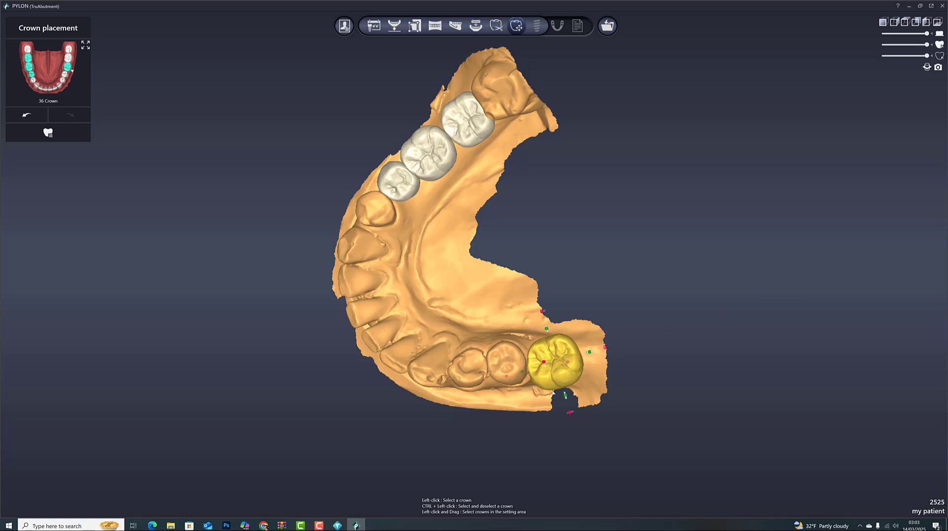
{"action": "left_click_drag", "start_coordinate": [552, 384], "coordinate": [549, 380]}
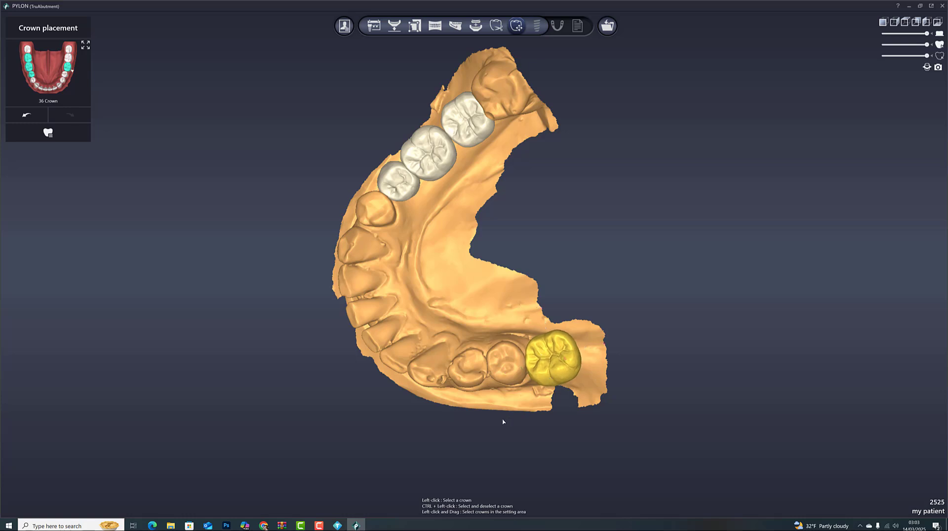
{"action": "right_click_drag", "start_coordinate": [455, 414], "coordinate": [536, 324]}
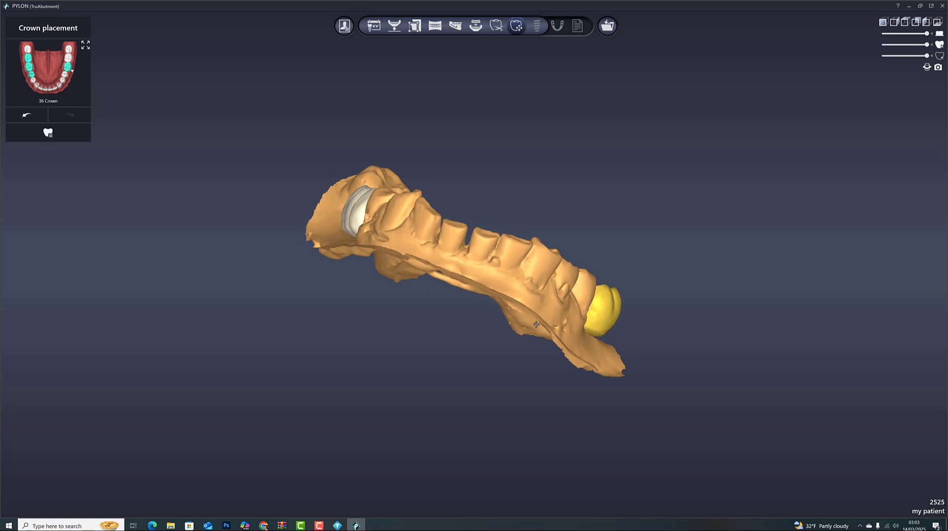
{"action": "right_click_drag", "start_coordinate": [604, 276], "coordinate": [611, 293]}
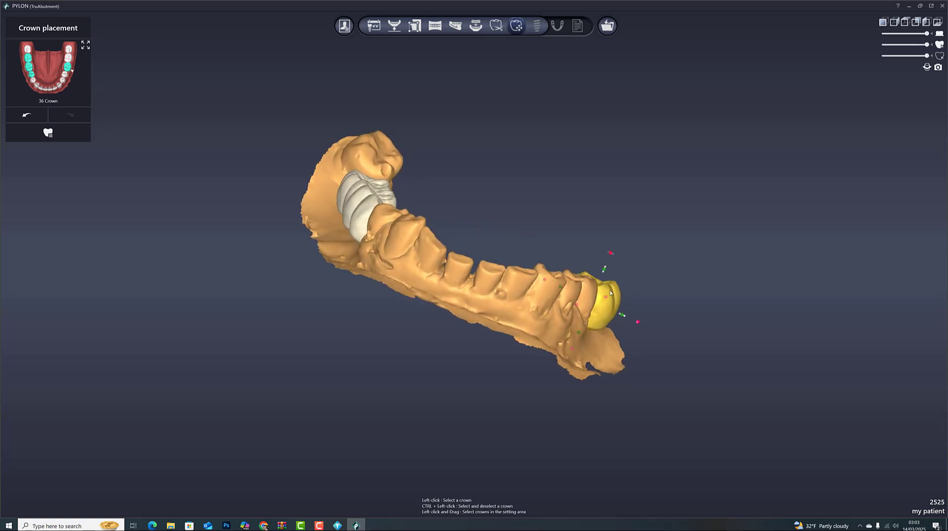
Proceed to implant placement and give tooth 45 the TruAbutment N Active Pylon System sleeve kit.
{"action": "right_click_drag", "start_coordinate": [452, 298], "coordinate": [387, 296]}
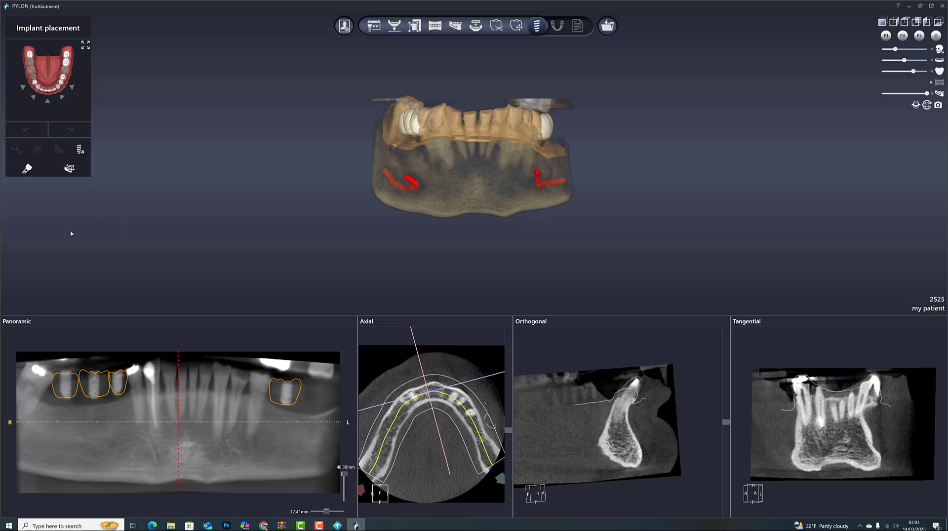
{"action": "left_click", "coordinate": [33, 79]}
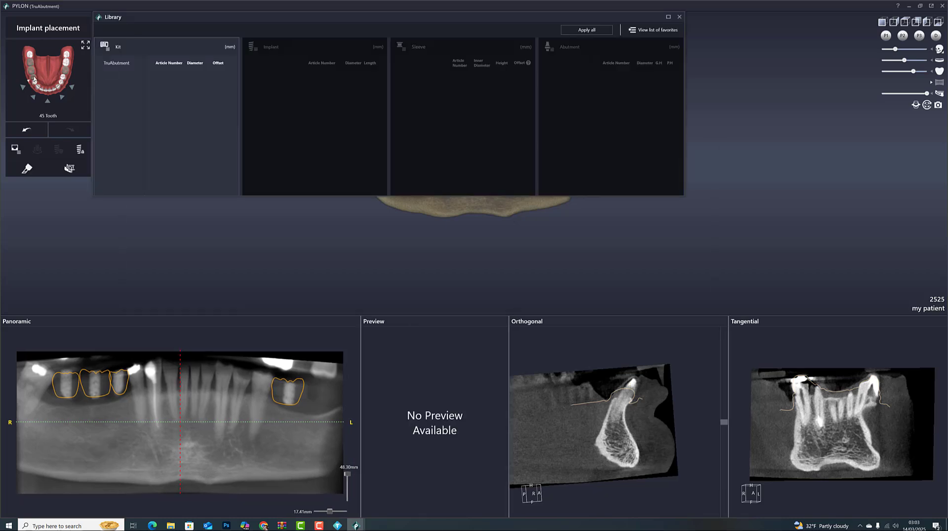
{"action": "left_click", "coordinate": [109, 63]}
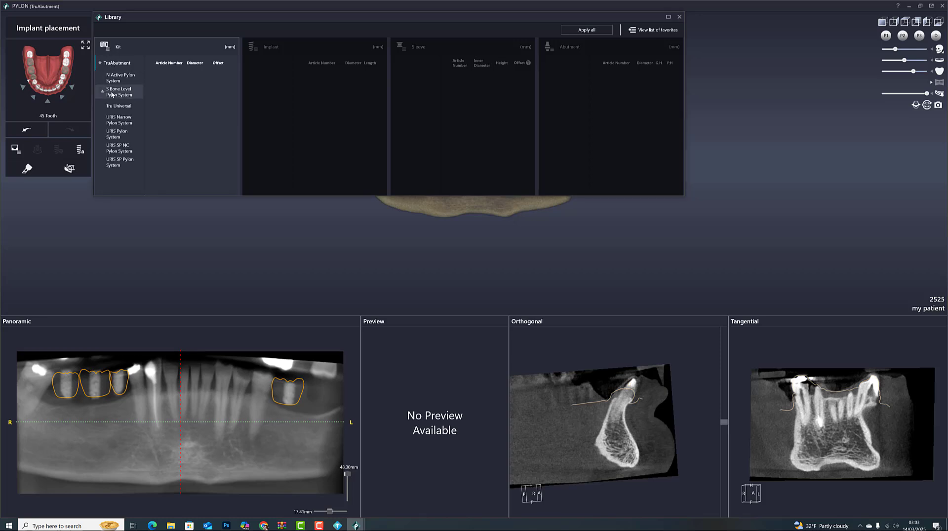
{"action": "left_click", "coordinate": [114, 81]}
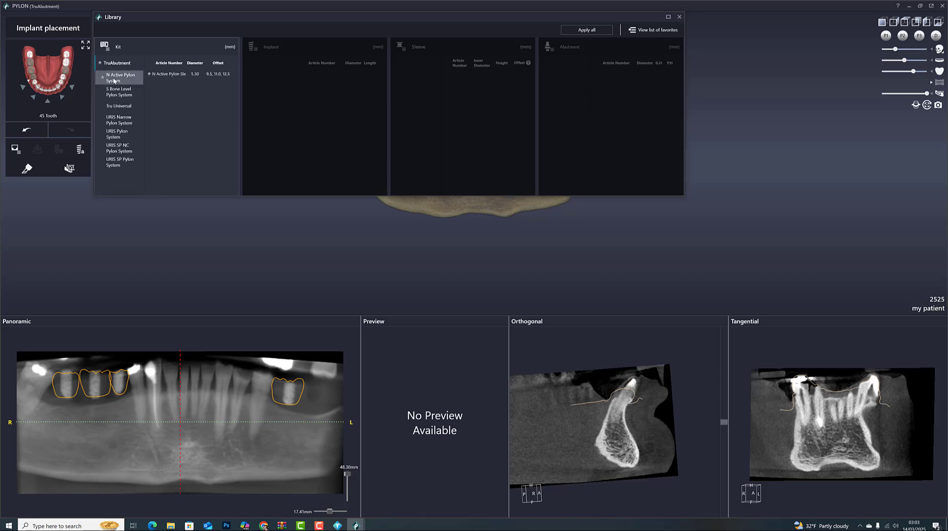
{"action": "left_click", "coordinate": [168, 74]}
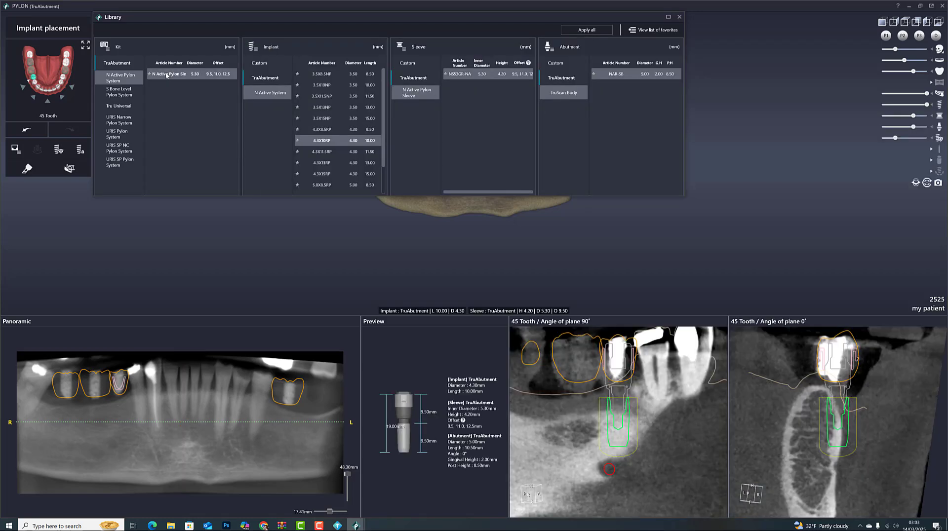
Switch the tooth 45 implant to a custom one with a 4 mm occlusal diameter, and switch its sleeve to custom.
{"action": "left_click", "coordinate": [260, 63]}
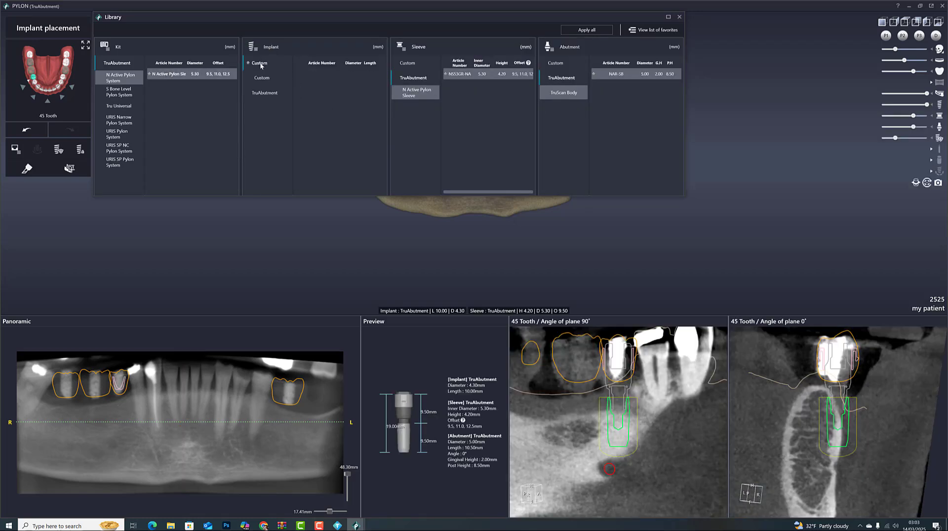
{"action": "left_click", "coordinate": [261, 77]}
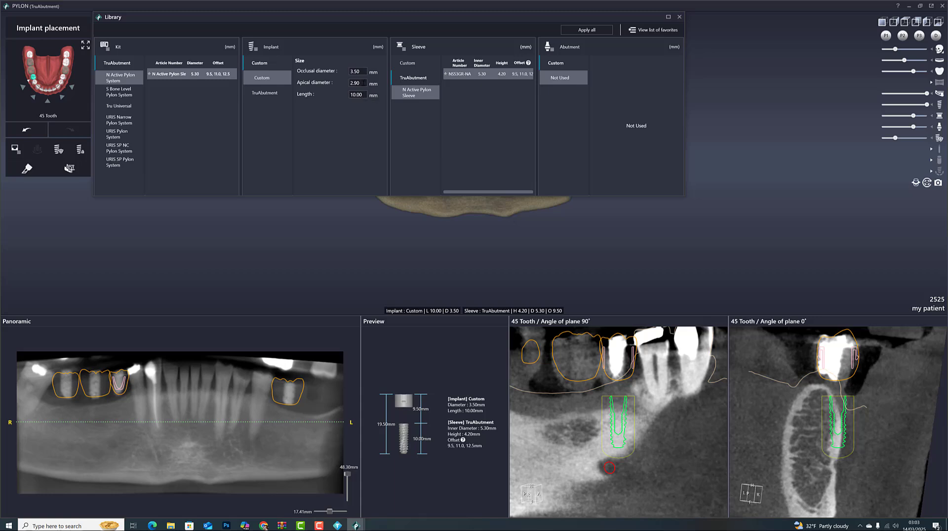
{"action": "left_click_drag", "start_coordinate": [363, 72], "coordinate": [350, 73]}
{"action": "type", "text": "4"}
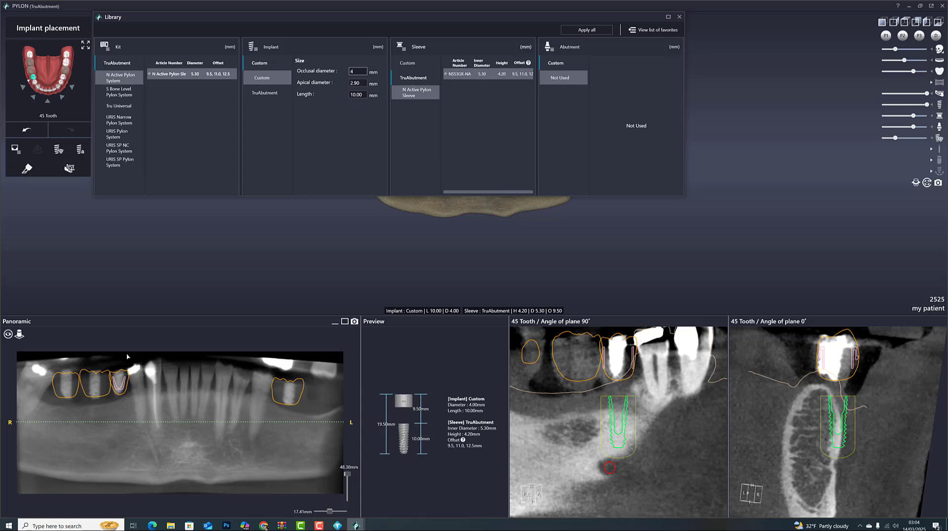
{"action": "left_click", "coordinate": [409, 64]}
{"action": "left_click", "coordinate": [410, 78]}
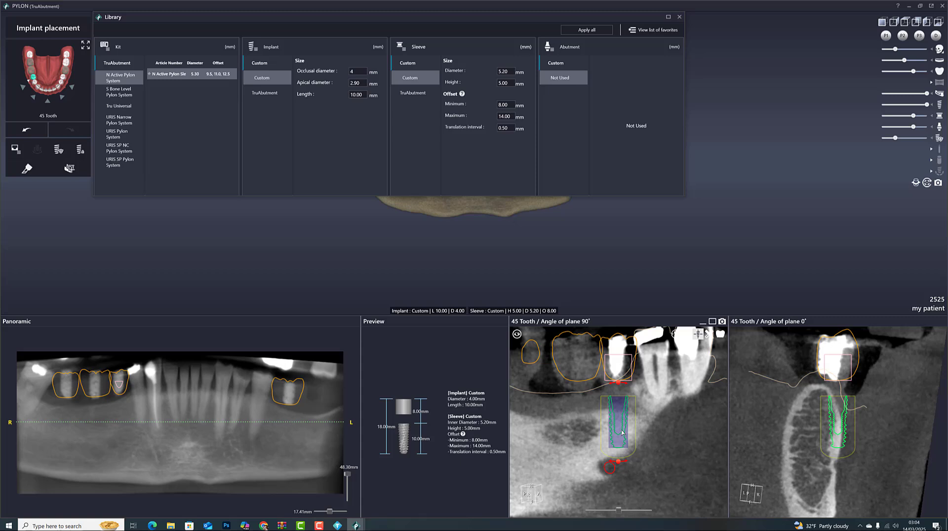
Center the tooth 45 implant in the bone ridge, tilt it to line up with the crown, and sink it slightly deeper.
{"action": "left_click_drag", "start_coordinate": [839, 428], "coordinate": [819, 427]}
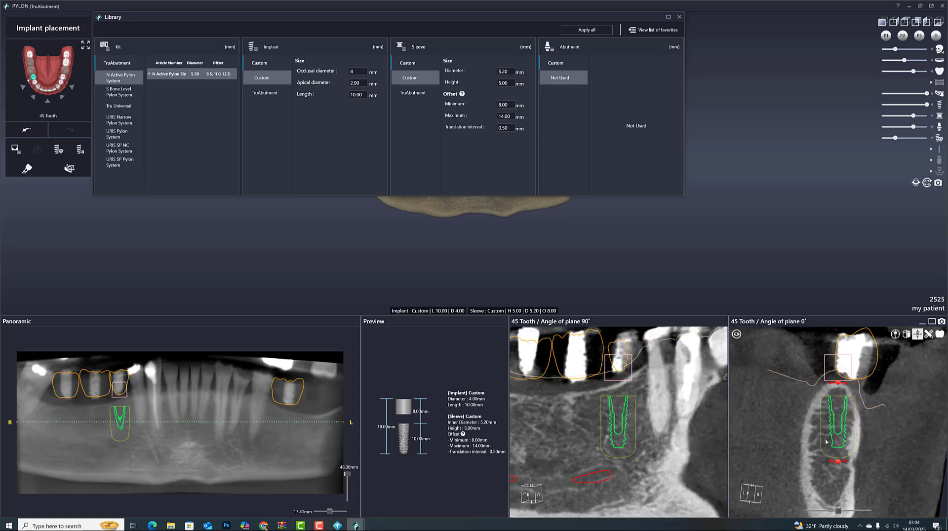
{"action": "mouse_move", "coordinate": [837, 463]}
{"action": "left_click_drag", "start_coordinate": [837, 462], "coordinate": [831, 462]}
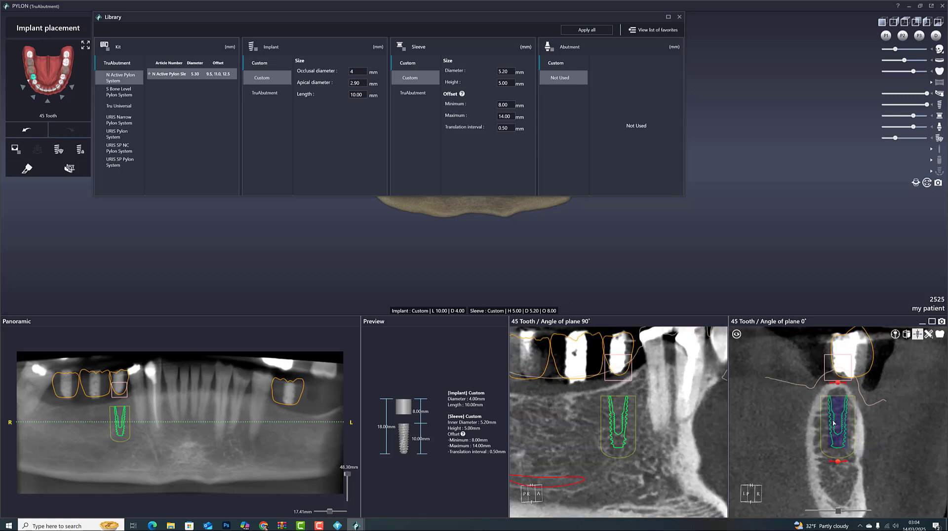
{"action": "mouse_move", "coordinate": [834, 462]}
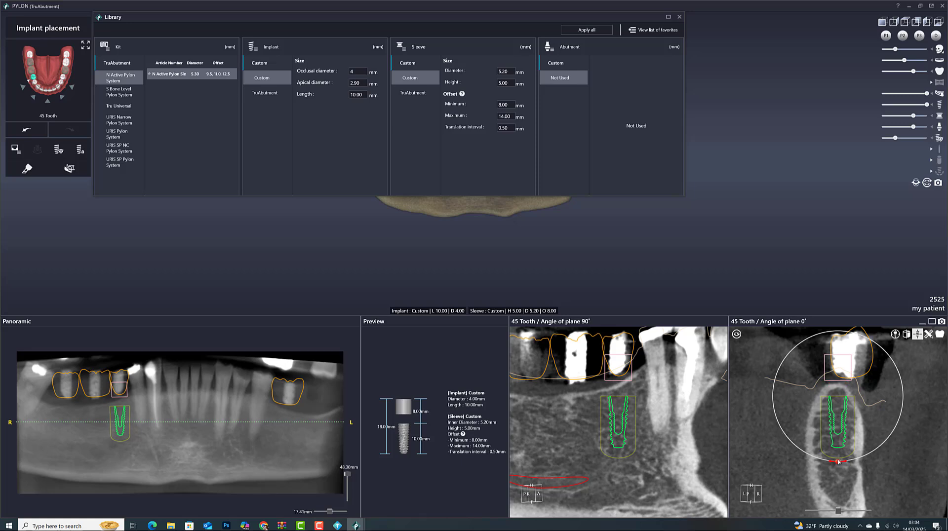
{"action": "left_click_drag", "start_coordinate": [834, 462], "coordinate": [834, 462]}
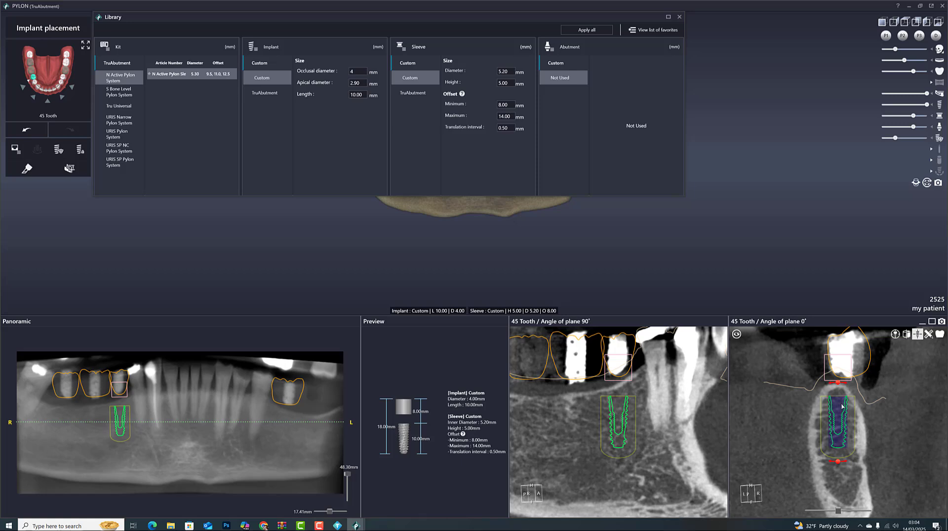
{"action": "mouse_move", "coordinate": [836, 462]}
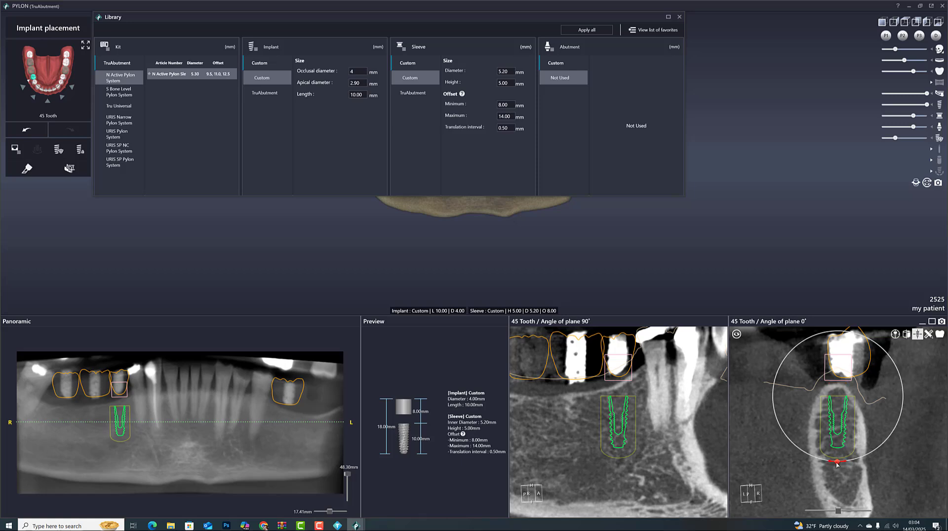
{"action": "left_click_drag", "start_coordinate": [835, 463], "coordinate": [832, 464]}
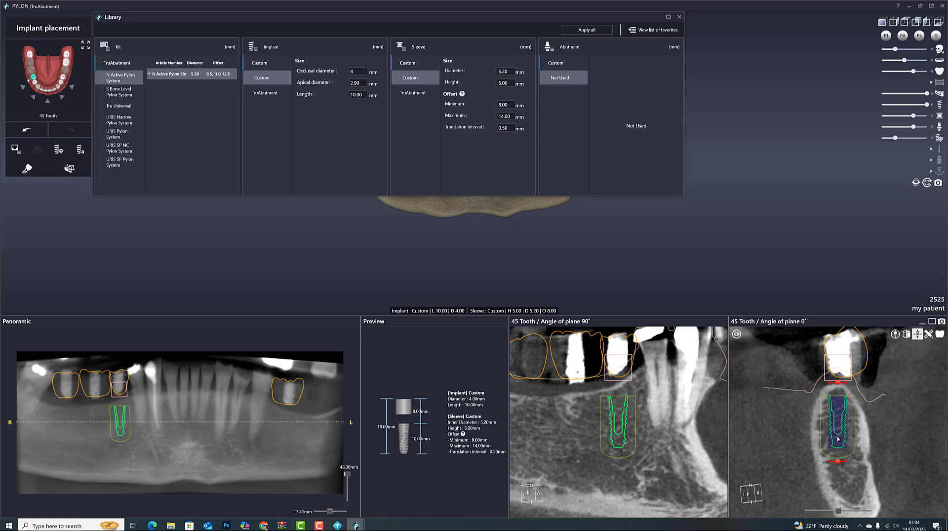
{"action": "left_click_drag", "start_coordinate": [838, 419], "coordinate": [839, 428]}
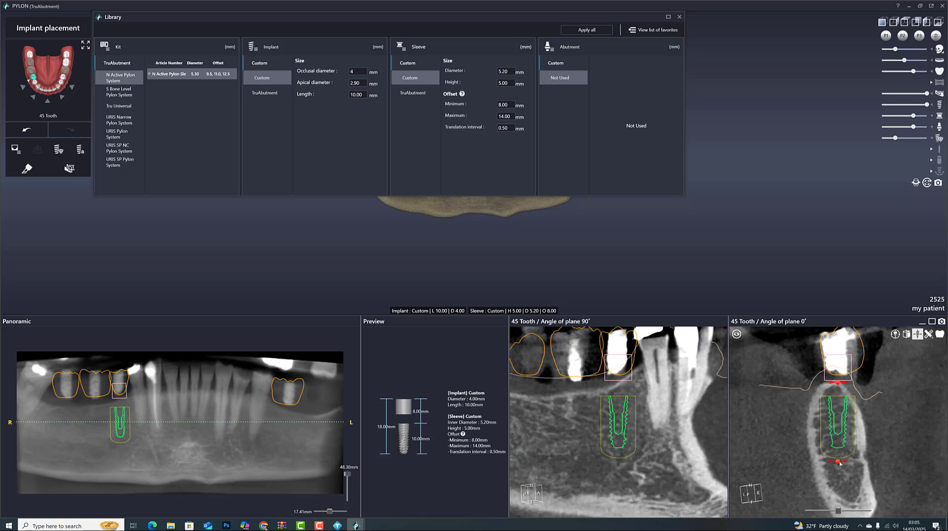
{"action": "left_click_drag", "start_coordinate": [840, 466], "coordinate": [840, 467]}
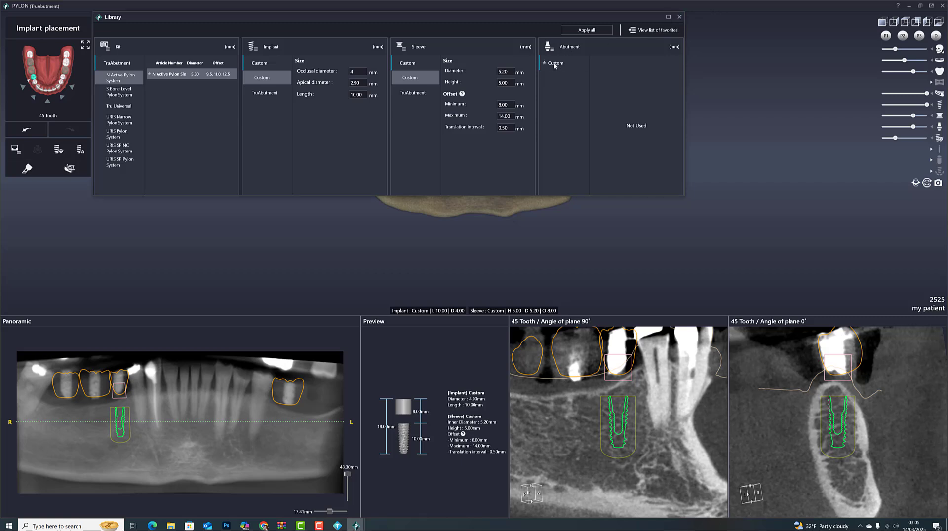
Close the implant library and examine the tooth 45 implant against the nerve and crown in the 3D view.
{"action": "left_click", "coordinate": [679, 17]}
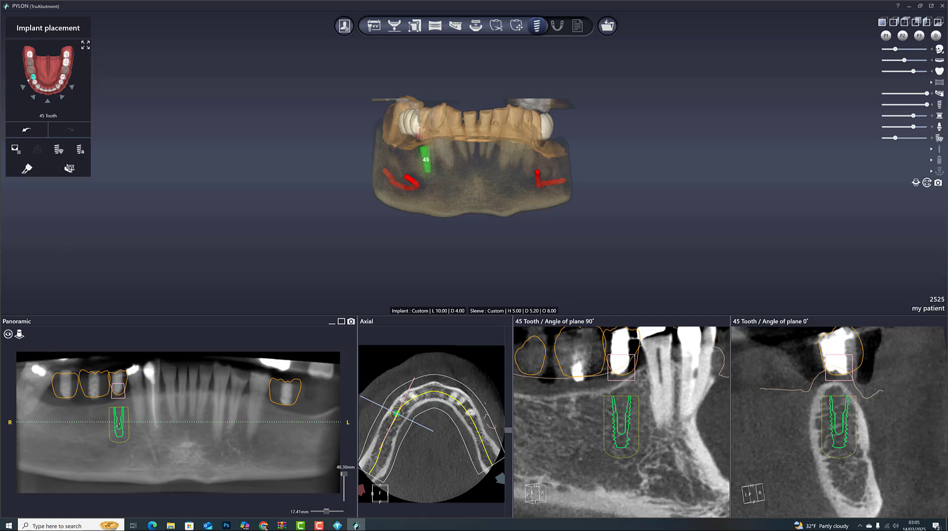
{"action": "scroll", "coordinate": [118, 423], "scroll_direction": "up", "scroll_amount": 1}
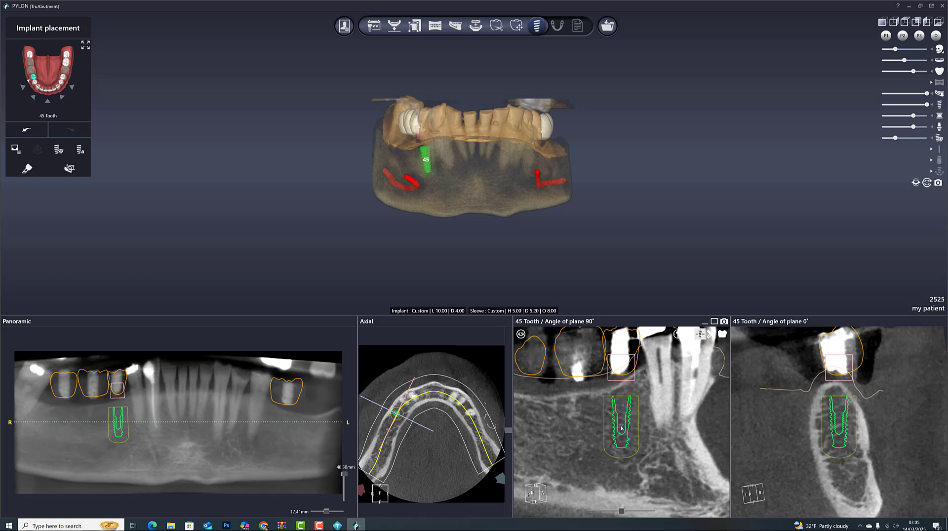
{"action": "right_click", "coordinate": [425, 162]}
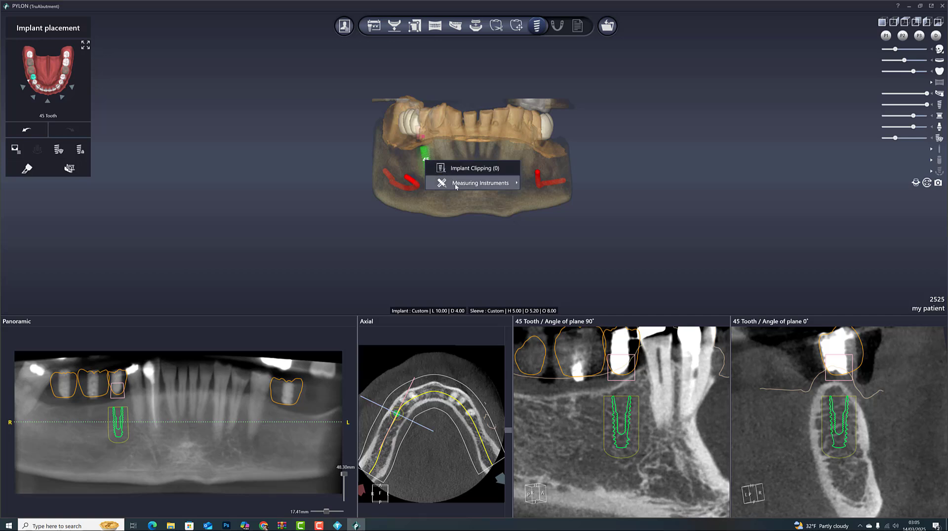
{"action": "mouse_move", "coordinate": [456, 185]}
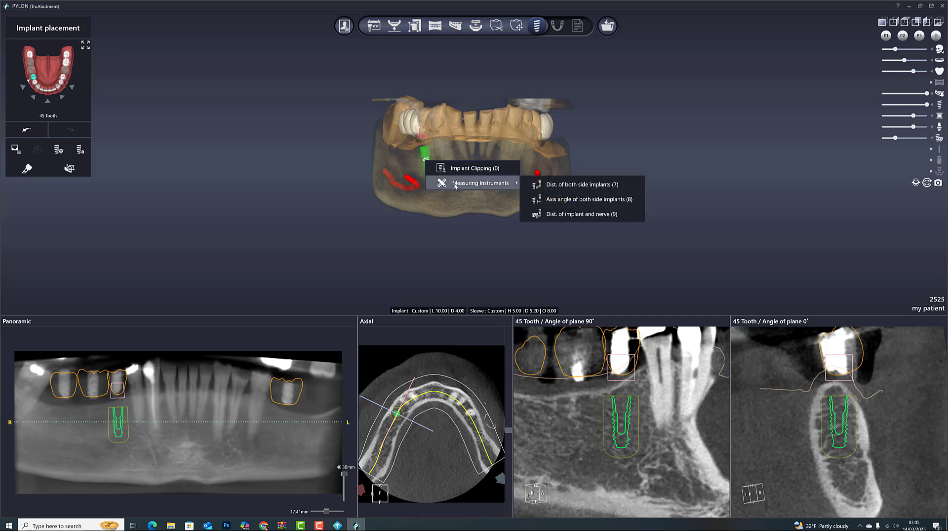
{"action": "left_click", "coordinate": [456, 251]}
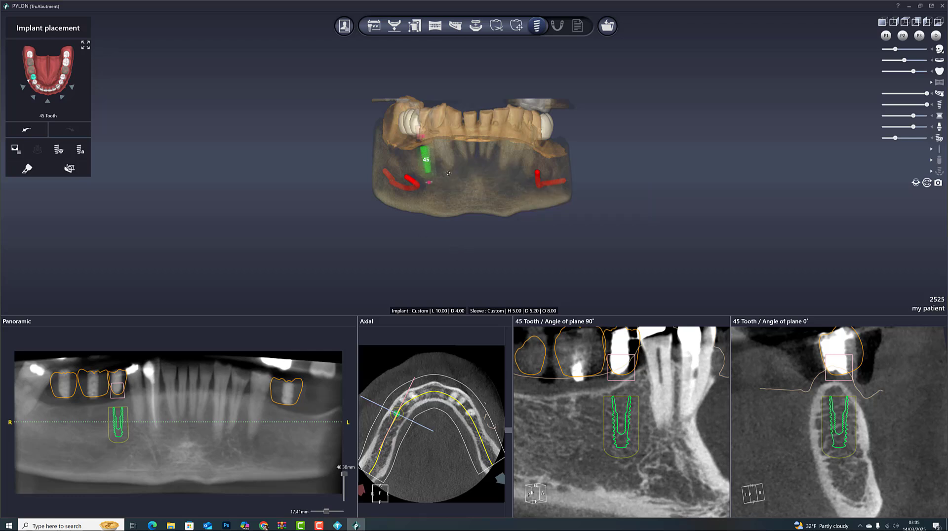
{"action": "mouse_move", "coordinate": [448, 173]}
{"action": "left_mouse_down"}
{"action": "mouse_move", "coordinate": [446, 201]}
{"action": "mouse_move", "coordinate": [451, 175]}
{"action": "mouse_move", "coordinate": [435, 183]}
{"action": "left_mouse_up"}
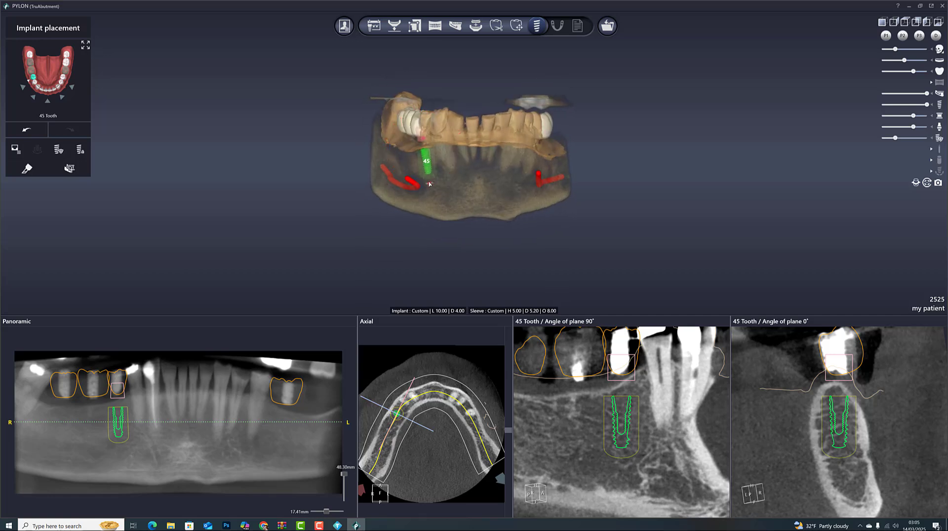
{"action": "mouse_move", "coordinate": [429, 185]}
{"action": "left_click_drag", "start_coordinate": [426, 161], "coordinate": [427, 162]}
{"action": "right_click_drag", "start_coordinate": [464, 130], "coordinate": [498, 208]}
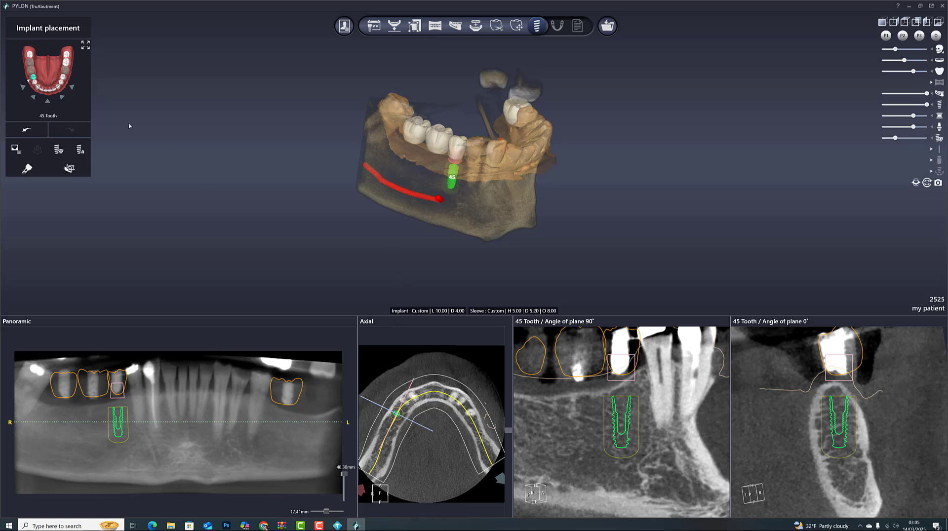
Give tooth 46 the TruAbutment N Active Pylon System kit and switch its implant to a custom one, 4 mm in diameter and 10 mm long.
{"action": "left_click", "coordinate": [33, 77]}
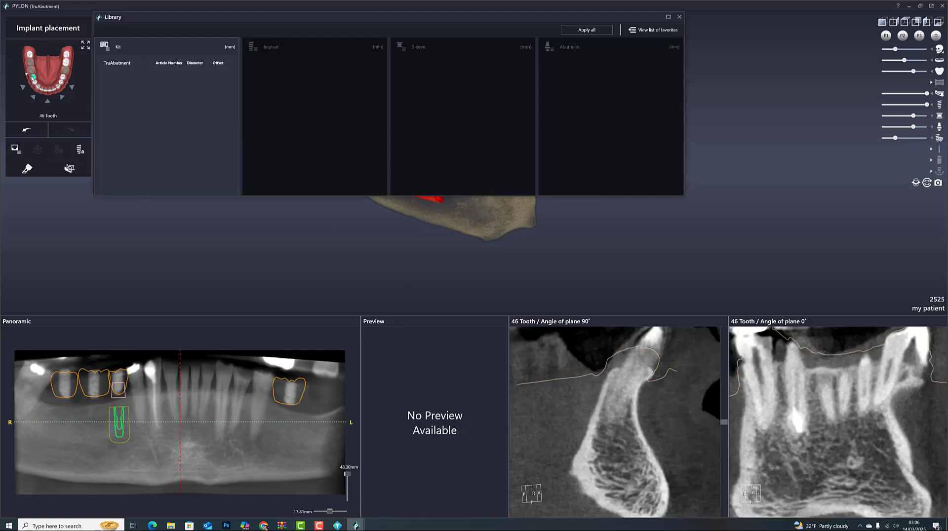
{"action": "left_click", "coordinate": [121, 67]}
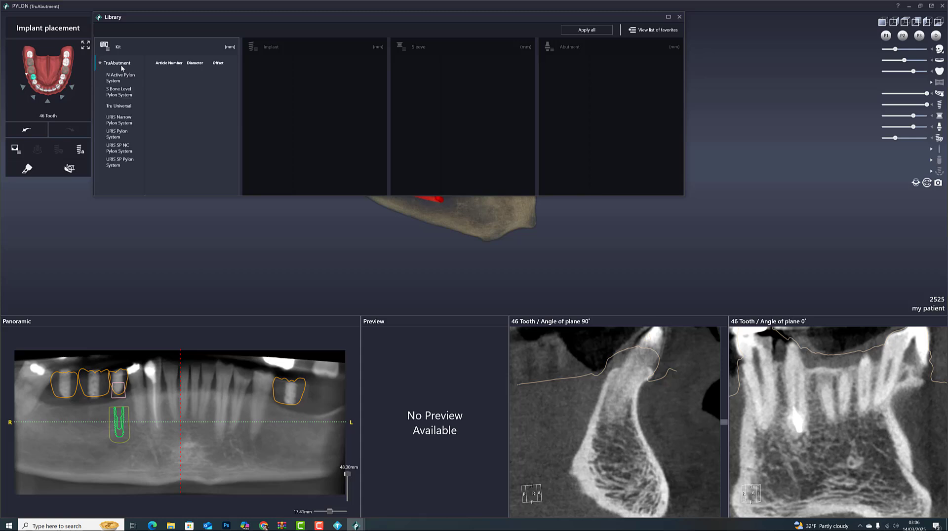
{"action": "left_click", "coordinate": [123, 79]}
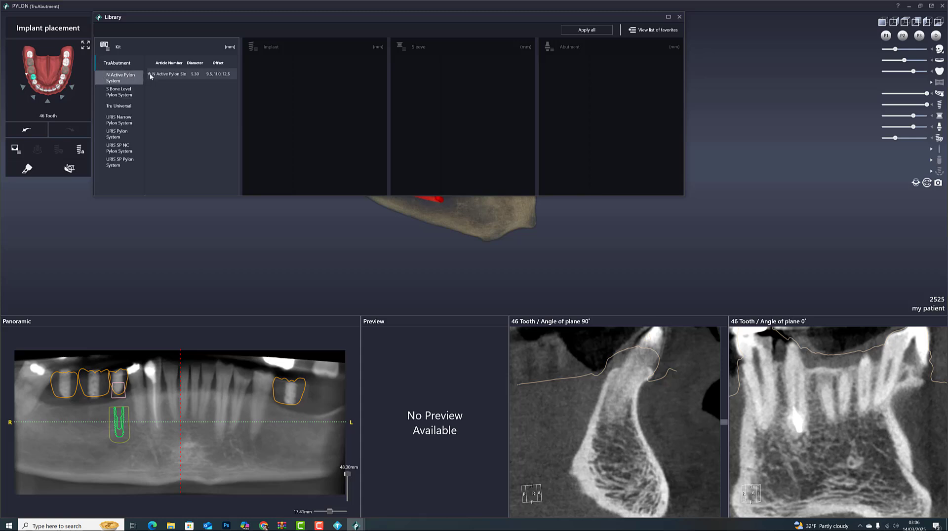
{"action": "left_click", "coordinate": [161, 75]}
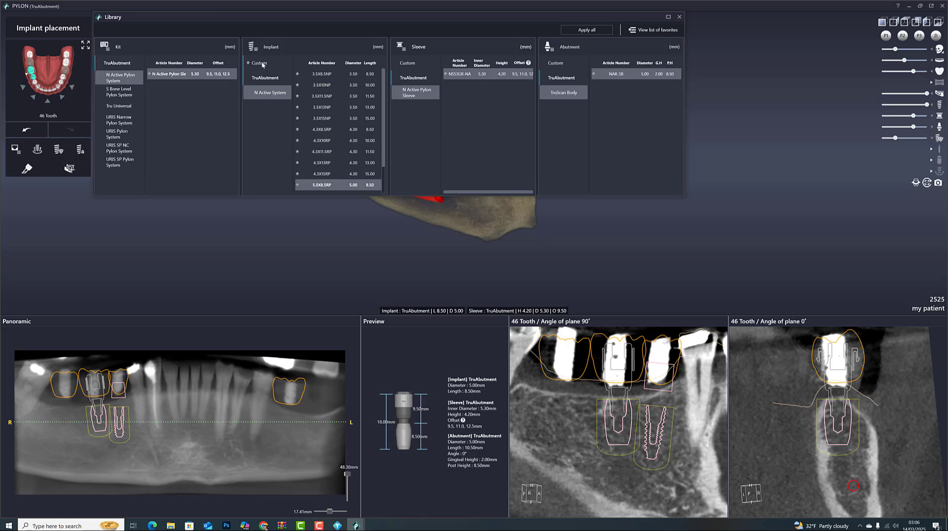
{"action": "left_click", "coordinate": [261, 63]}
{"action": "left_click", "coordinate": [262, 77]}
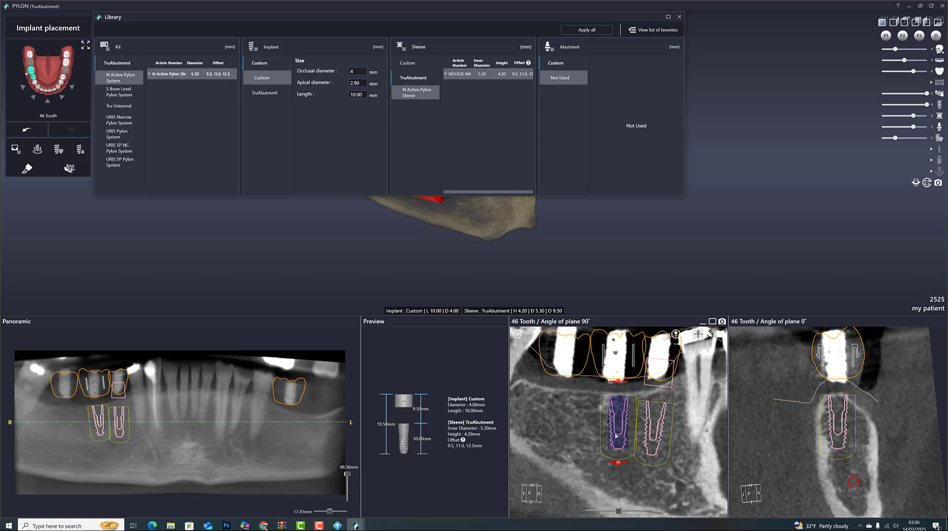
Shift the tooth 46 implant slightly away from the tooth 45 implant and tilt it to line up with its crown.
{"action": "left_click_drag", "start_coordinate": [615, 431], "coordinate": [610, 436]}
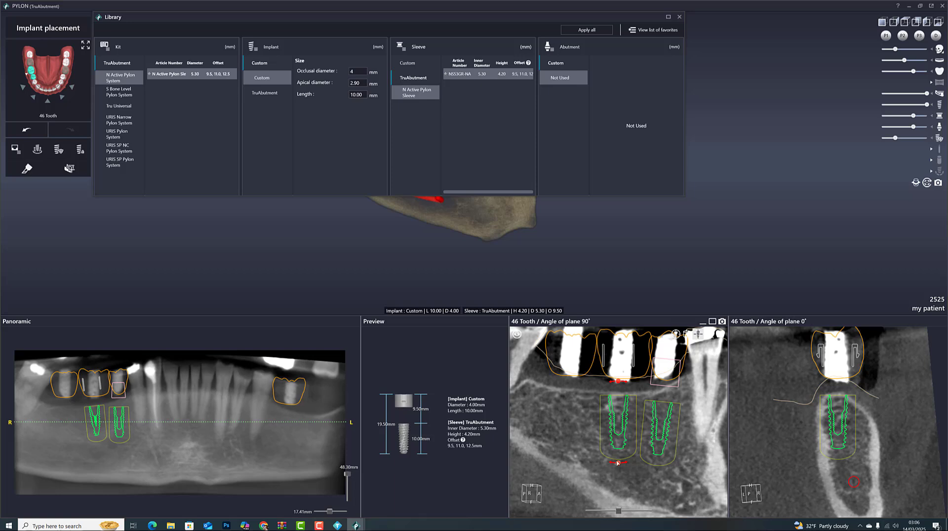
{"action": "mouse_move", "coordinate": [616, 463]}
{"action": "left_click_drag", "start_coordinate": [615, 464], "coordinate": [610, 465]}
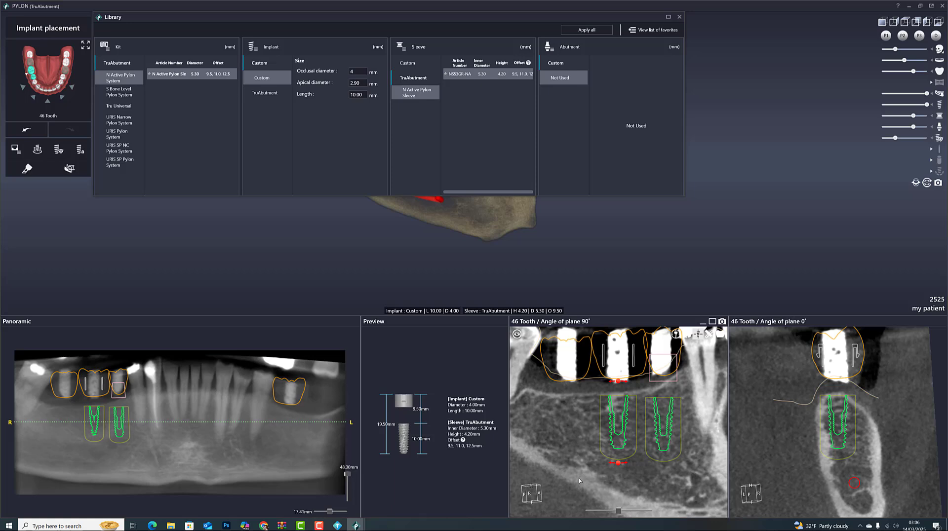
Give tooth 47 the TruAbutment N Active Pylon System kit and switch its implant to a custom one with a 4 mm occlusal diameter.
{"action": "left_click", "coordinate": [30, 65]}
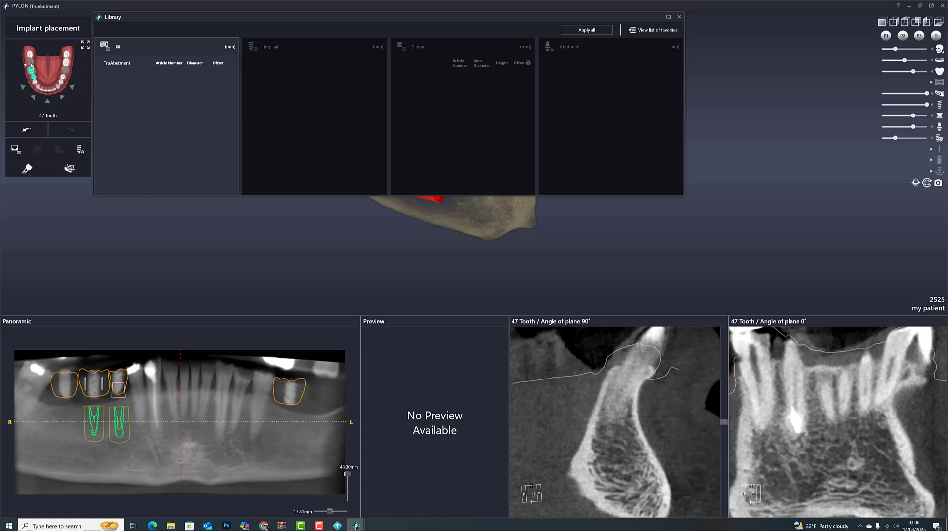
{"action": "left_click", "coordinate": [117, 64]}
{"action": "left_click", "coordinate": [119, 75]}
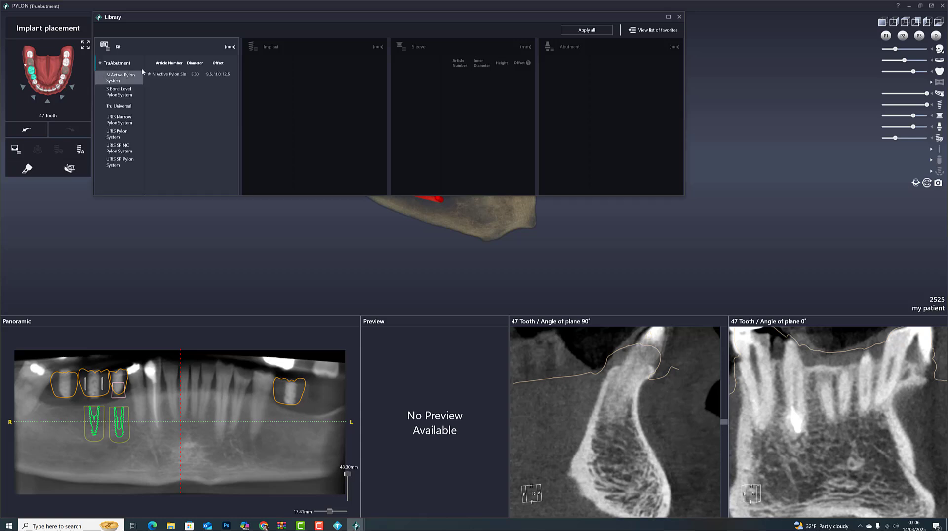
{"action": "left_click", "coordinate": [214, 75]}
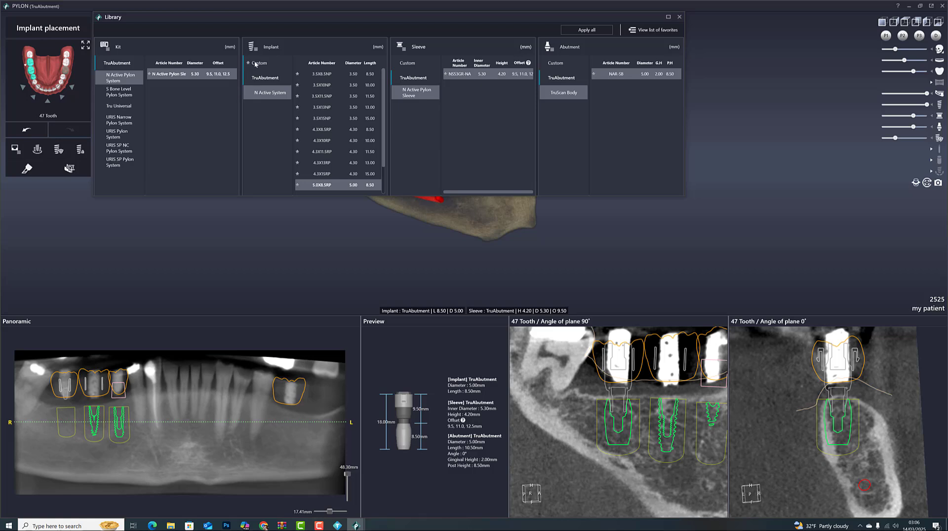
{"action": "left_click", "coordinate": [259, 63]}
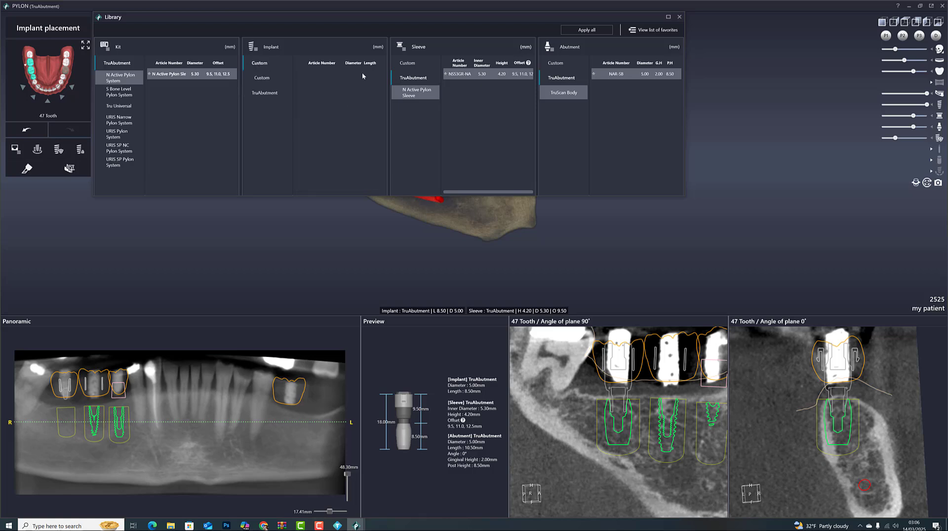
{"action": "left_click", "coordinate": [270, 80]}
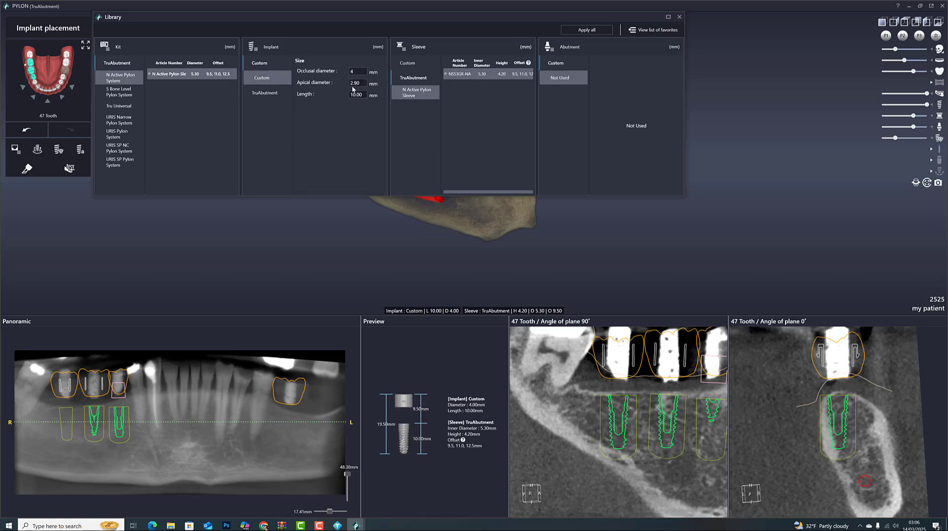
Set the tooth 47 implant length to 8.5 mm and switch its sleeve to custom.
{"action": "double_click", "coordinate": [364, 95]}
{"action": "type", "text": "8.5"}
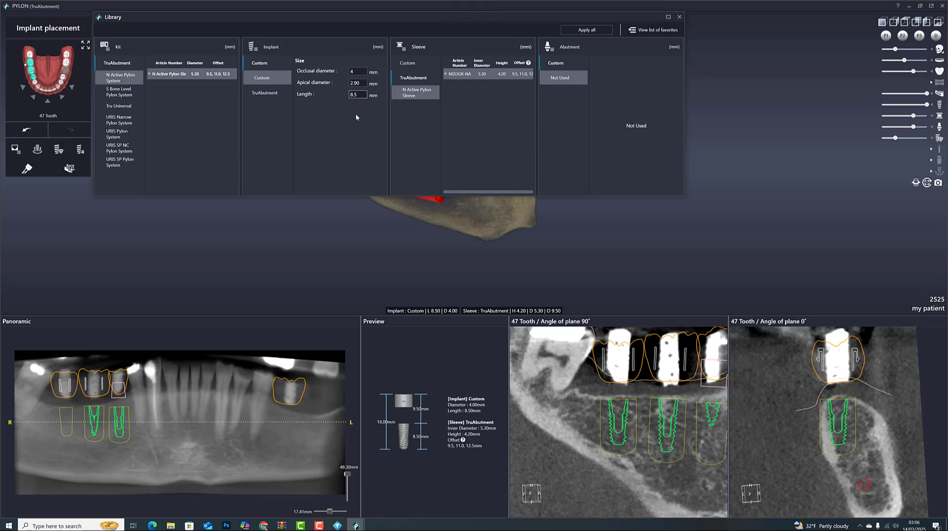
{"action": "left_click", "coordinate": [408, 65]}
{"action": "left_click", "coordinate": [412, 80]}
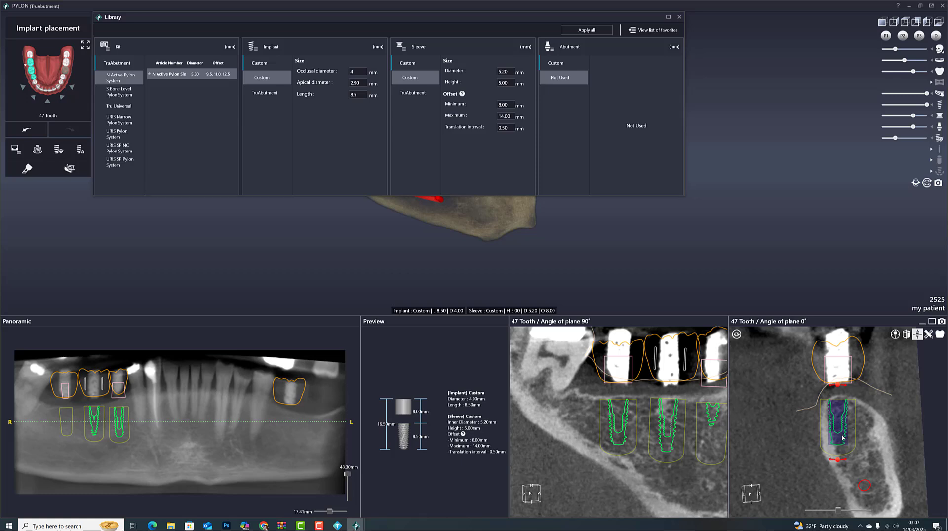
Center the tooth 47 implant in the bone ridge and tilt it to line up with the crown.
{"action": "left_click_drag", "start_coordinate": [842, 438], "coordinate": [852, 436]}
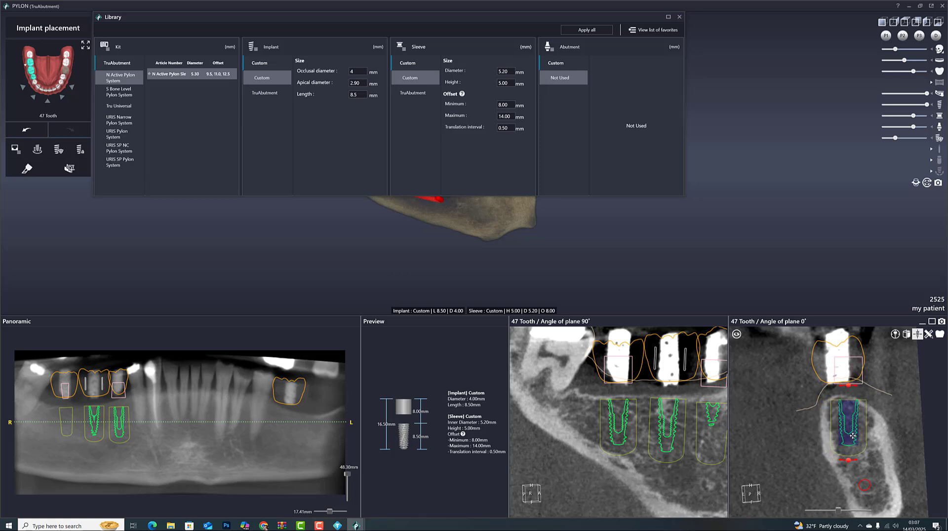
{"action": "left_click_drag", "start_coordinate": [838, 385], "coordinate": [829, 387]}
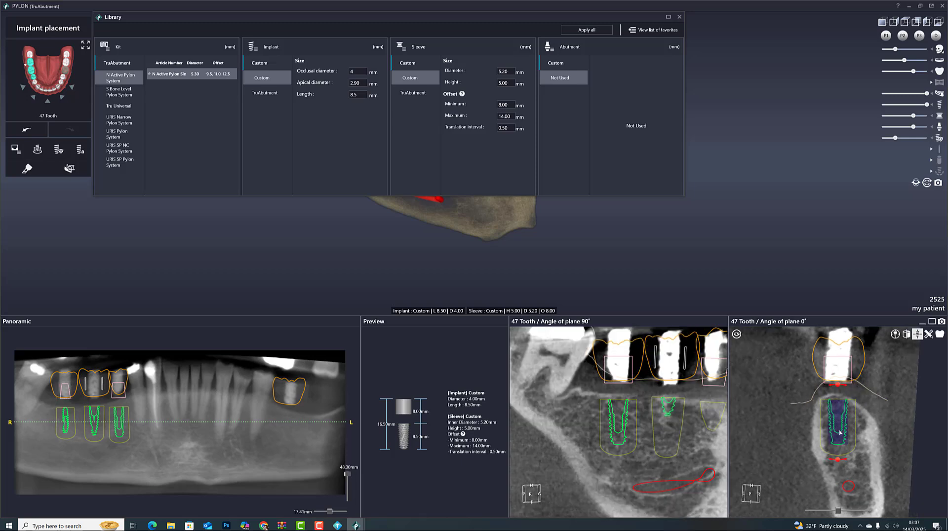
{"action": "left_click_drag", "start_coordinate": [839, 433], "coordinate": [843, 438]}
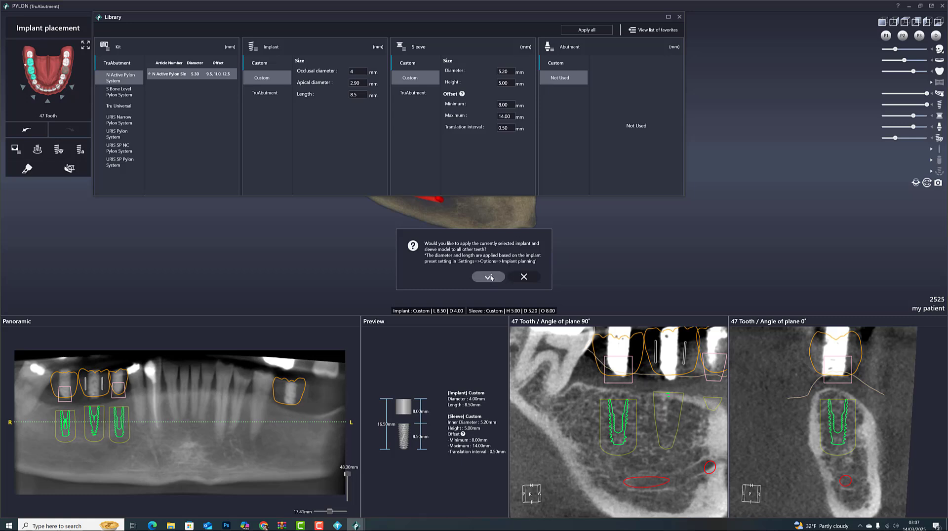
Apply the tooth 47 custom implant and sleeve to all other teeth, and sink the tooth 36 implant slightly deeper.
{"action": "left_click", "coordinate": [489, 277]}
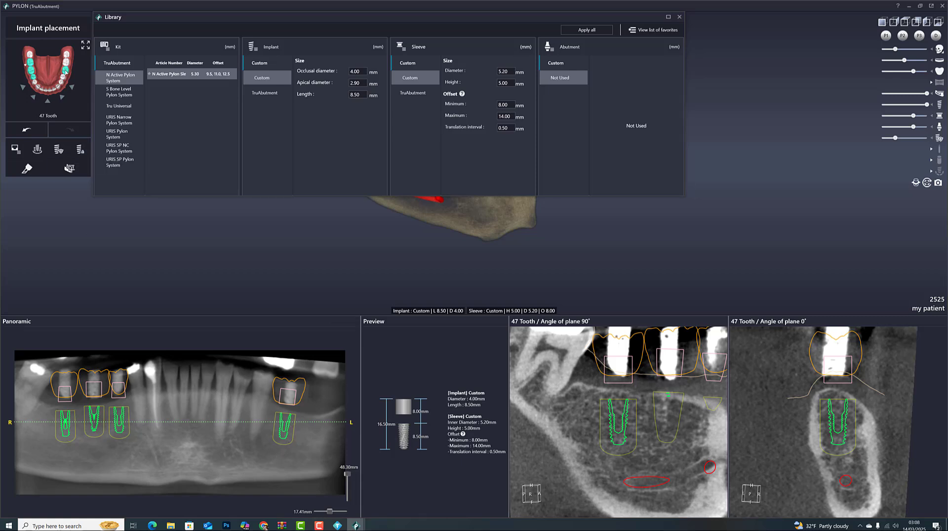
{"action": "left_click", "coordinate": [66, 71]}
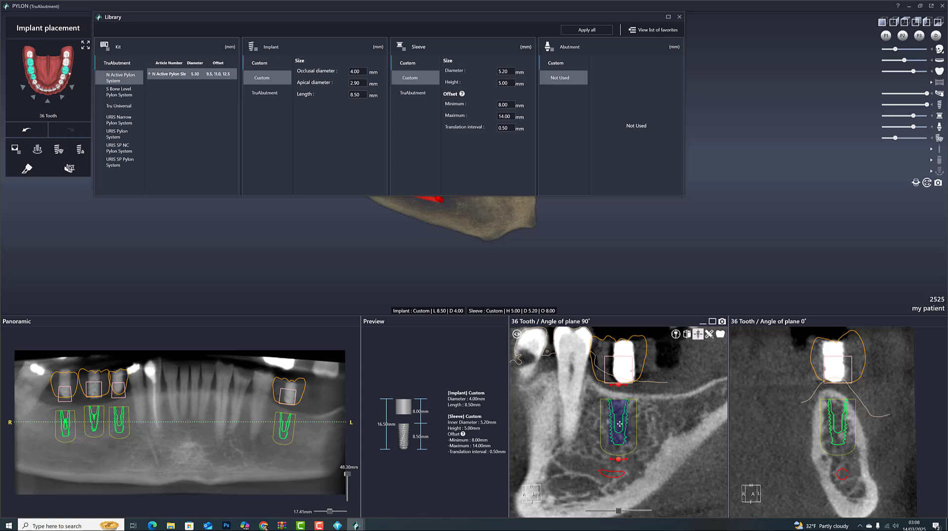
{"action": "left_click_drag", "start_coordinate": [619, 424], "coordinate": [619, 427]}
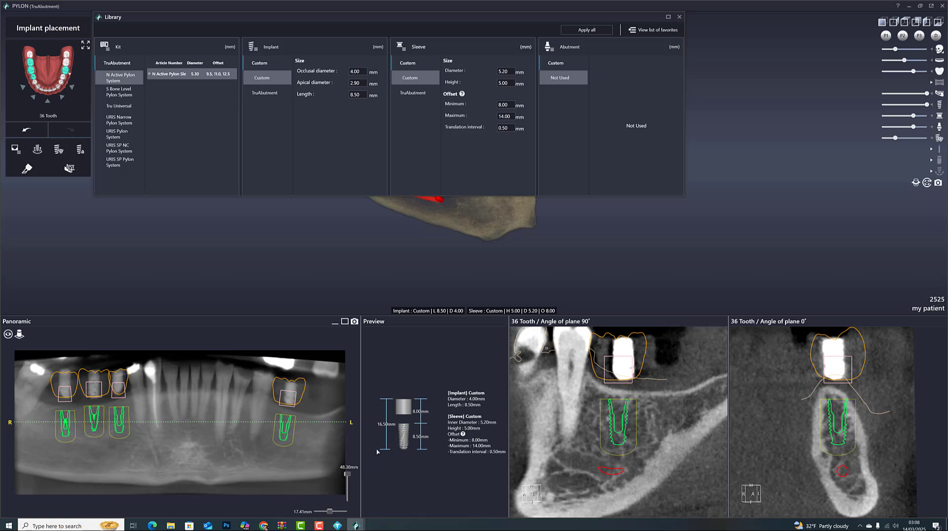
{"action": "left_click", "coordinate": [679, 17]}
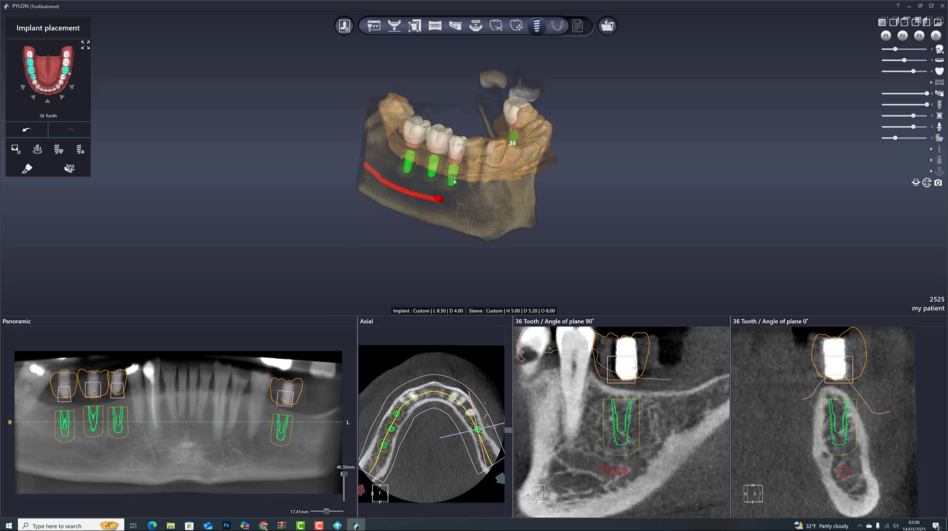
Tilt the tooth 45 implant in the 3D view, swinging its apex toward the tooth 46 implant.
{"action": "left_click", "coordinate": [454, 182]}
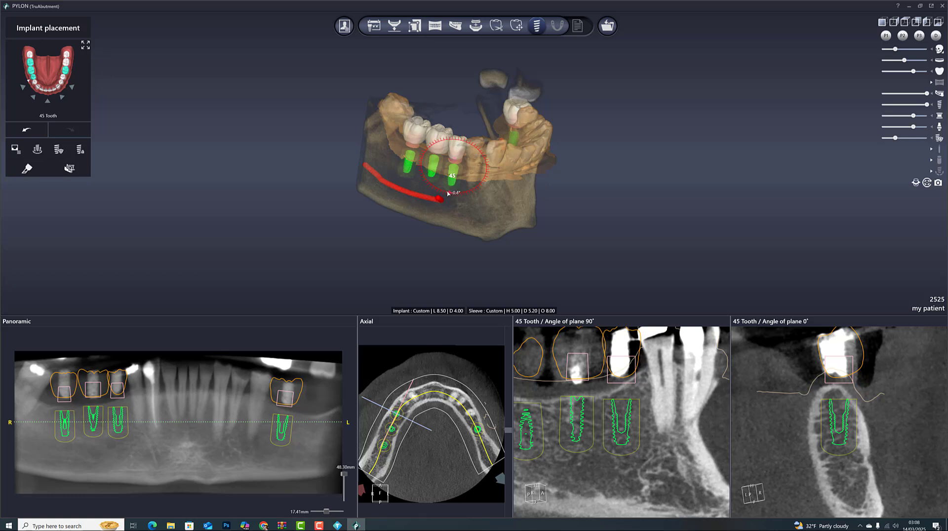
{"action": "left_click_drag", "start_coordinate": [447, 193], "coordinate": [440, 192]}
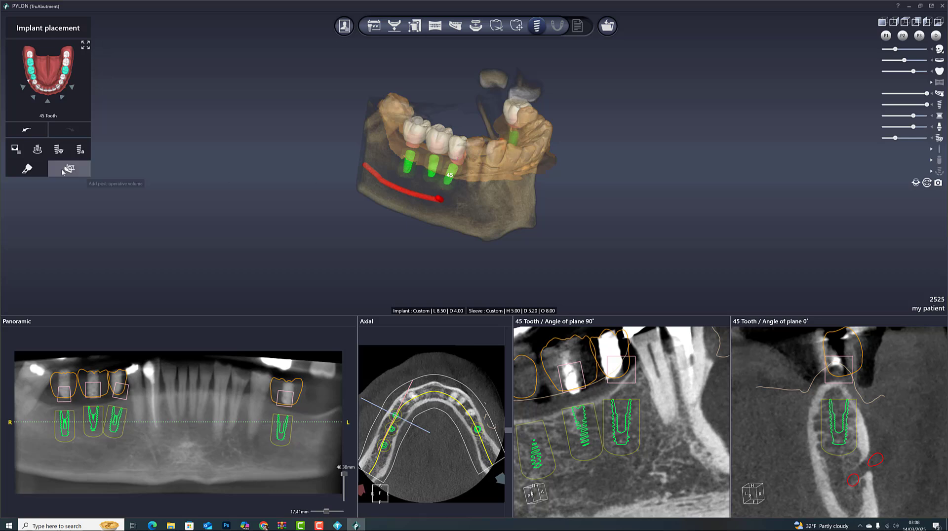
Try grouping the implants of teeth 45 and 46, starting from tooth 45, and undo the grouping.
{"action": "left_click", "coordinate": [39, 151]}
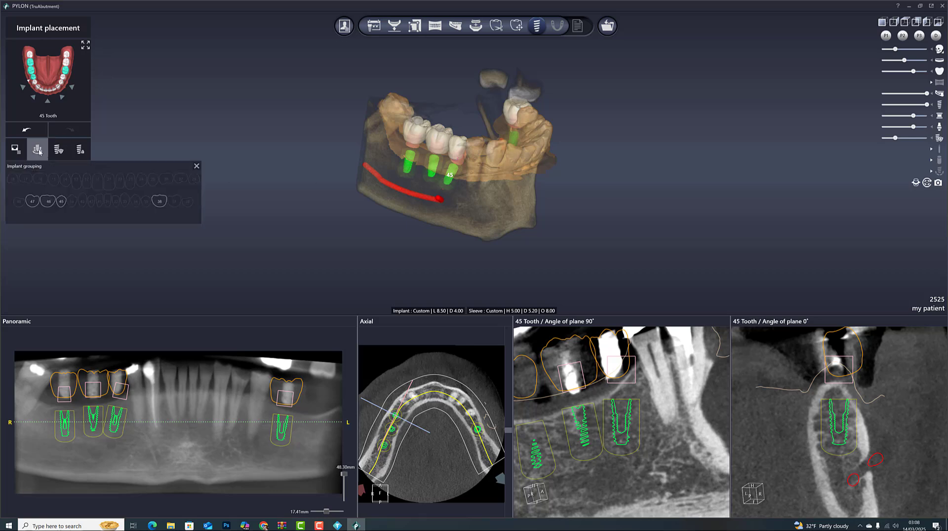
{"action": "left_click", "coordinate": [60, 203]}
{"action": "left_click", "coordinate": [47, 205]}
{"action": "left_click", "coordinate": [108, 217]}
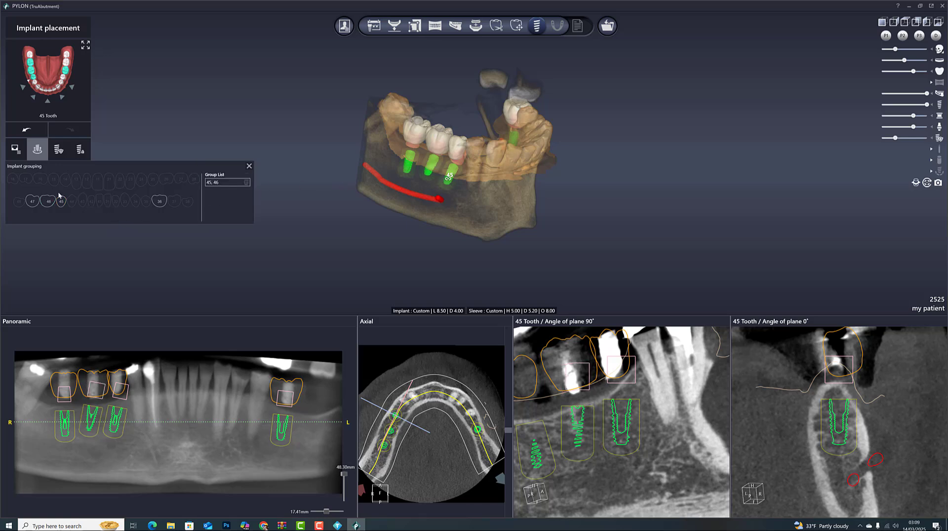
{"action": "left_click", "coordinate": [27, 130]}
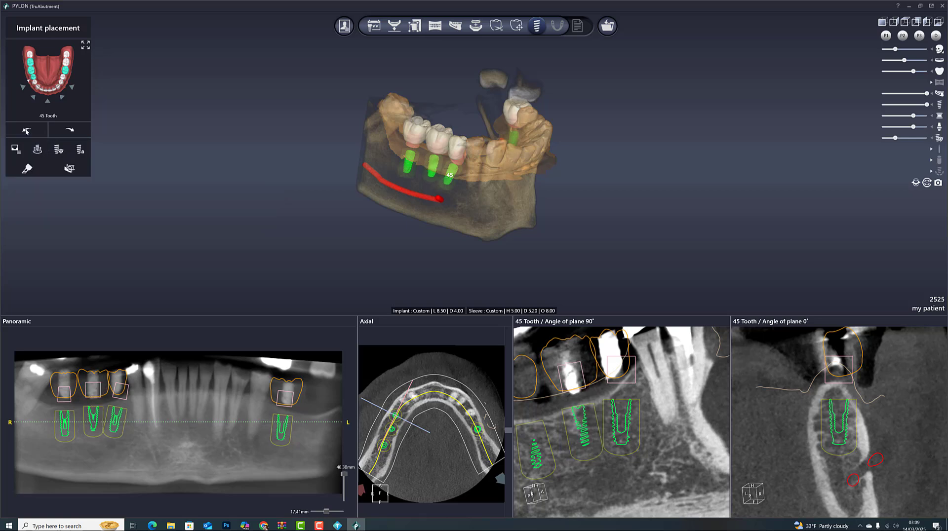
Group the implants of teeth 46 and 45, starting from tooth 46, and examine their alignment in the 3D view.
{"action": "left_click", "coordinate": [37, 149]}
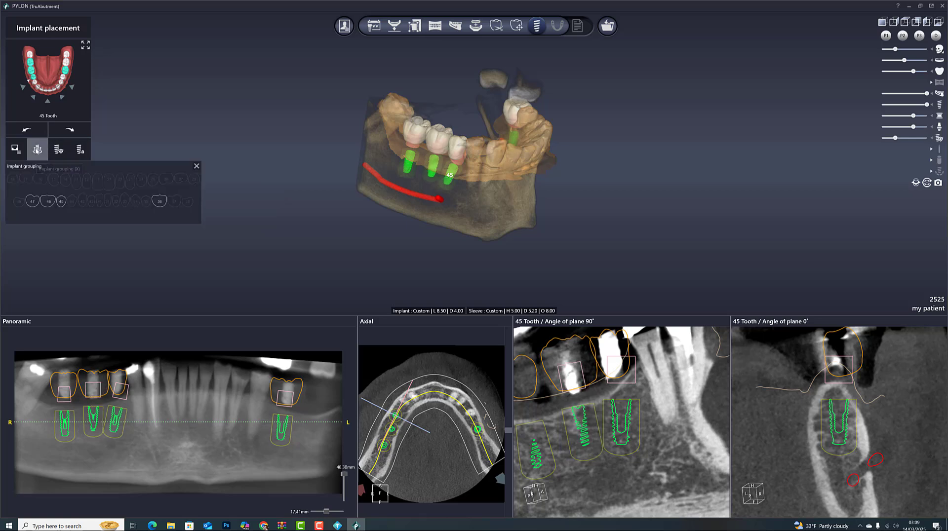
{"action": "left_click", "coordinate": [48, 203]}
{"action": "left_click", "coordinate": [62, 203]}
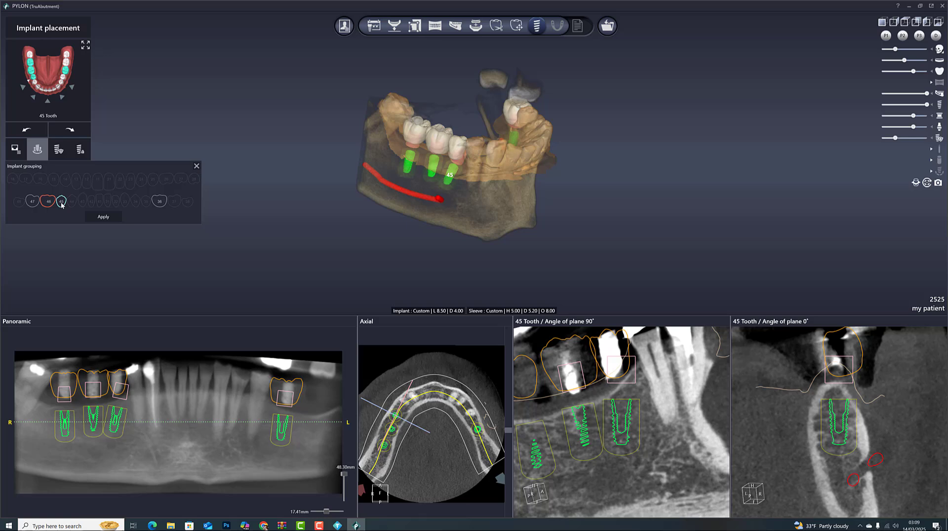
{"action": "left_click", "coordinate": [101, 217]}
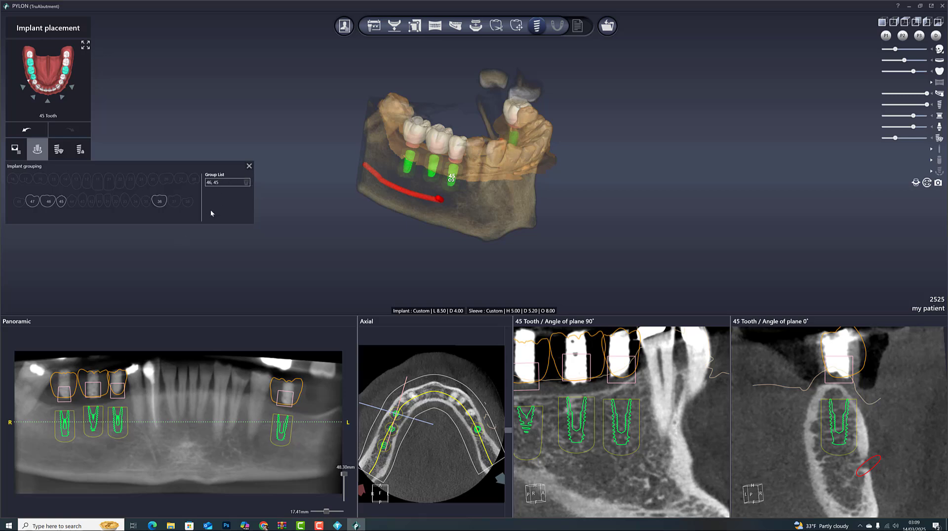
{"action": "mouse_move", "coordinate": [521, 216]}
{"action": "left_mouse_down"}
{"action": "mouse_move", "coordinate": [446, 213]}
{"action": "mouse_move", "coordinate": [509, 208]}
{"action": "left_mouse_up"}
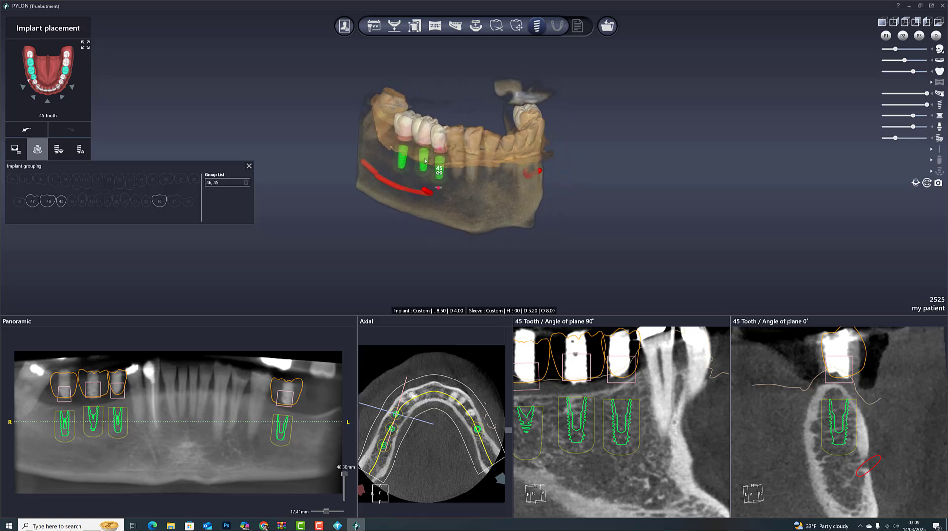
{"action": "left_click_drag", "start_coordinate": [492, 171], "coordinate": [512, 143]}
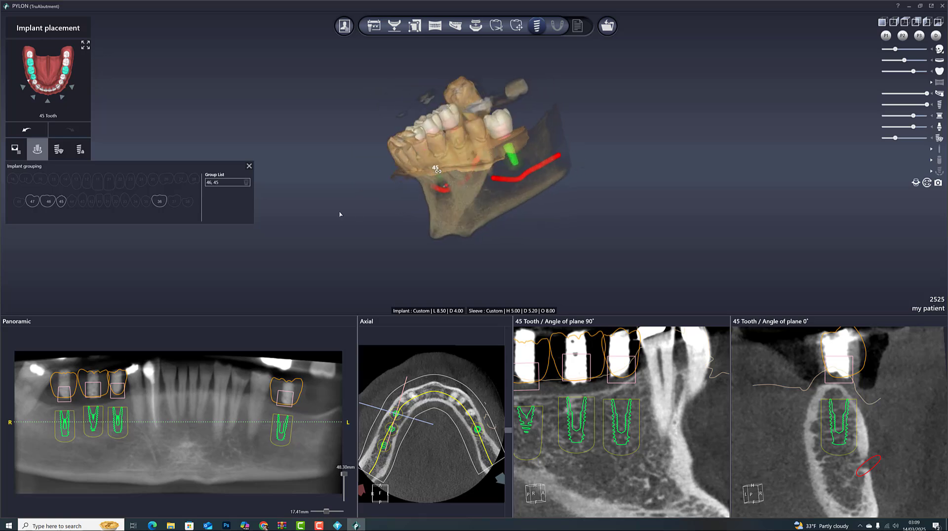
{"action": "left_click_drag", "start_coordinate": [339, 198], "coordinate": [321, 222]}
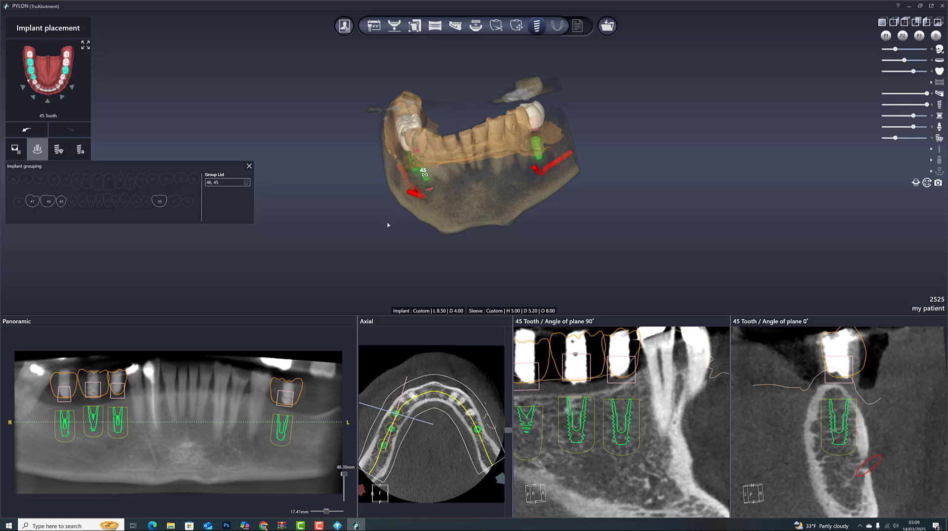
{"action": "left_click", "coordinate": [81, 154]}
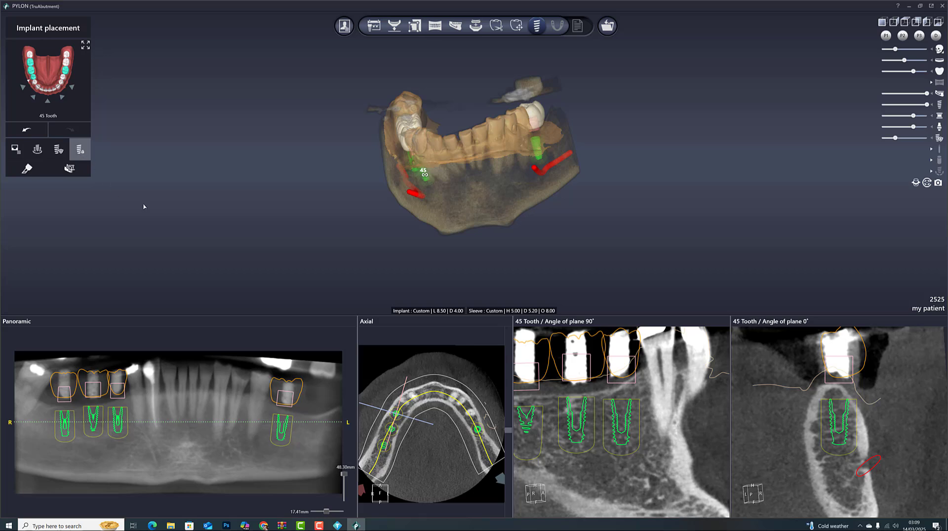
Check the sleeve directions in guide generation, continuing despite the collided sleeves, and return to implant placement.
{"action": "left_click", "coordinate": [558, 27]}
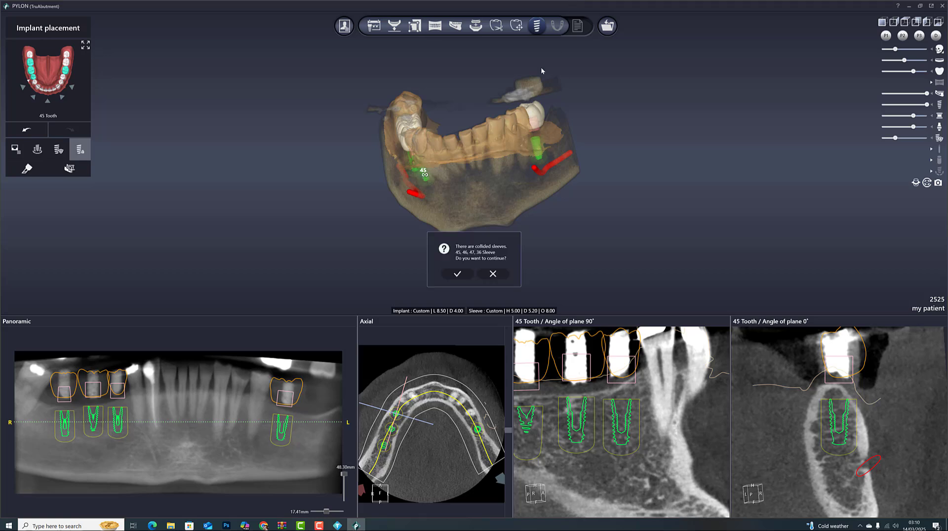
{"action": "left_click", "coordinate": [458, 274]}
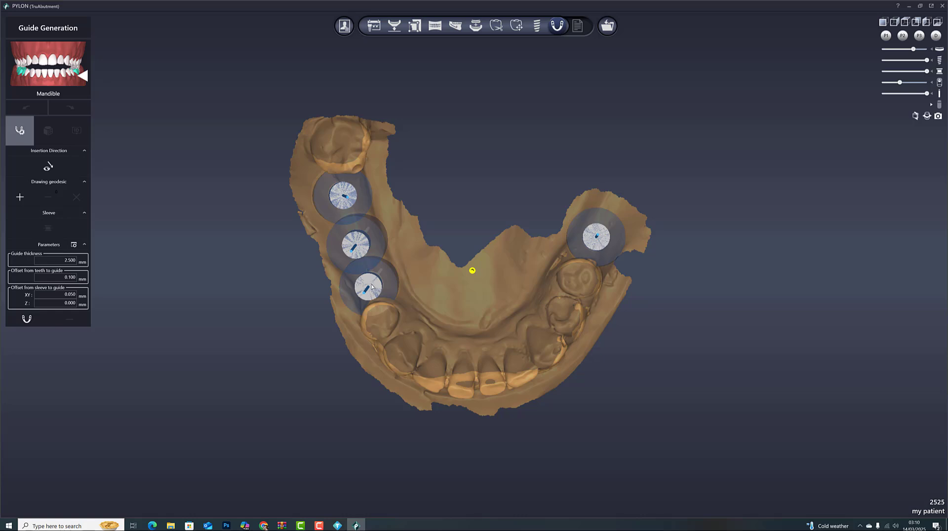
{"action": "right_click_drag", "start_coordinate": [437, 288], "coordinate": [371, 277]}
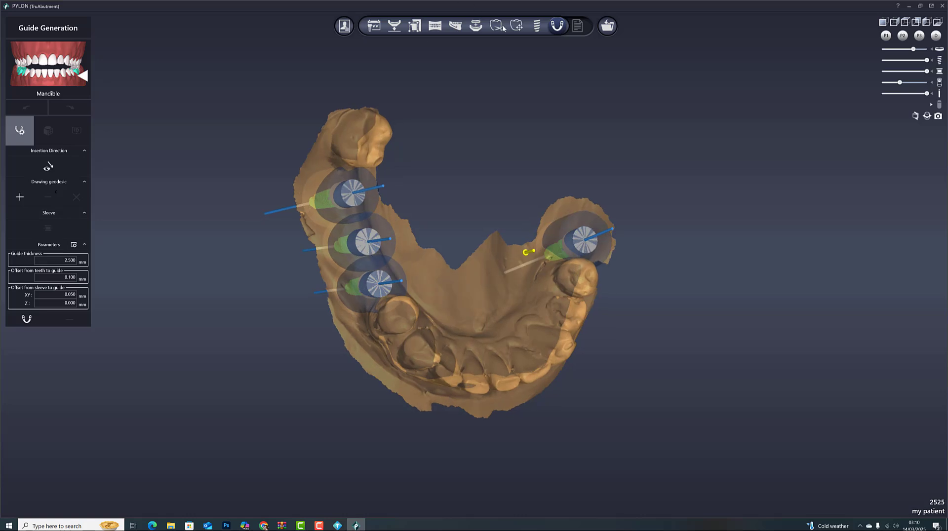
{"action": "left_click", "coordinate": [537, 26]}
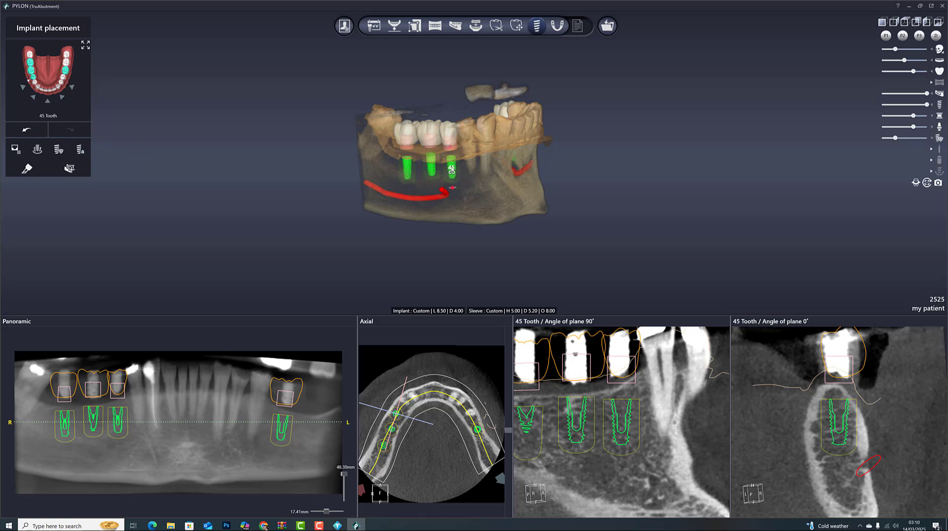
Tilt the grouped implants of teeth 45 and 46 together in the 3D view, swinging their apices toward the front teeth.
{"action": "left_click_drag", "start_coordinate": [450, 168], "coordinate": [461, 190]}
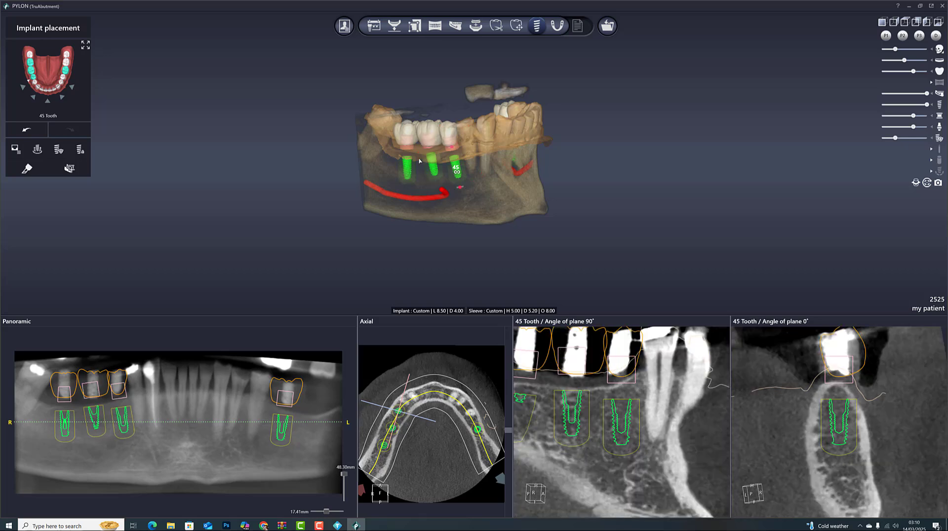
{"action": "right_click_drag", "start_coordinate": [451, 74], "coordinate": [452, 105]}
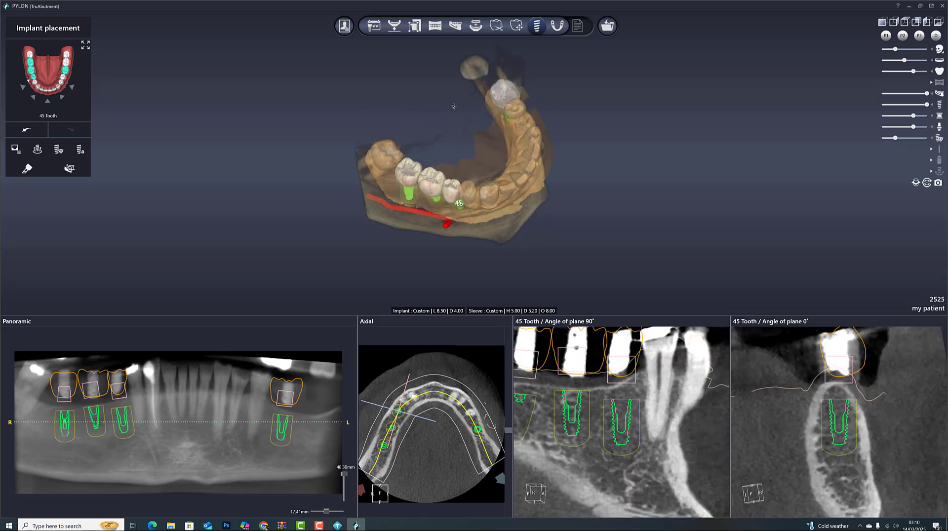
{"action": "left_click", "coordinate": [38, 152]}
{"action": "left_click", "coordinate": [38, 152]}
{"action": "left_click_drag", "start_coordinate": [454, 149], "coordinate": [529, 60]}
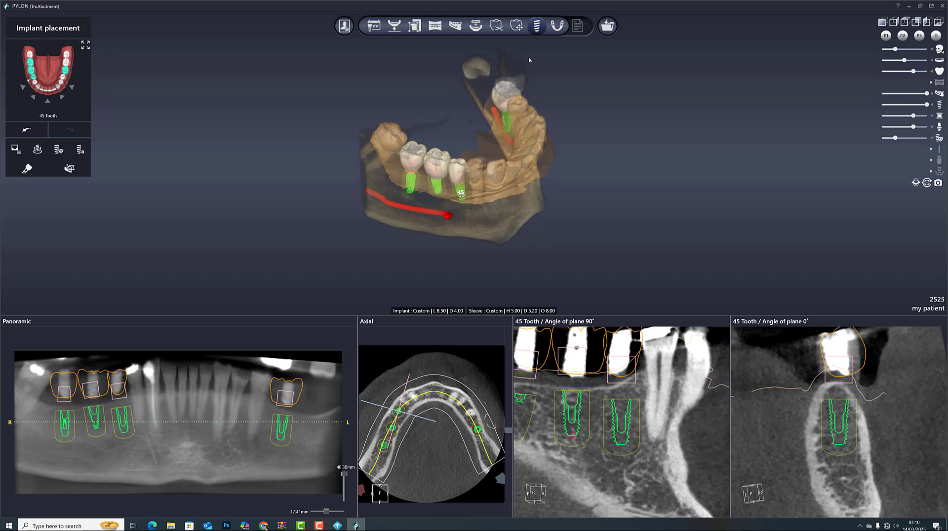
Go back to guide generation for the mandible and inspect the sleeves and implant axes.
{"action": "left_click", "coordinate": [556, 27]}
{"action": "left_click", "coordinate": [453, 332]}
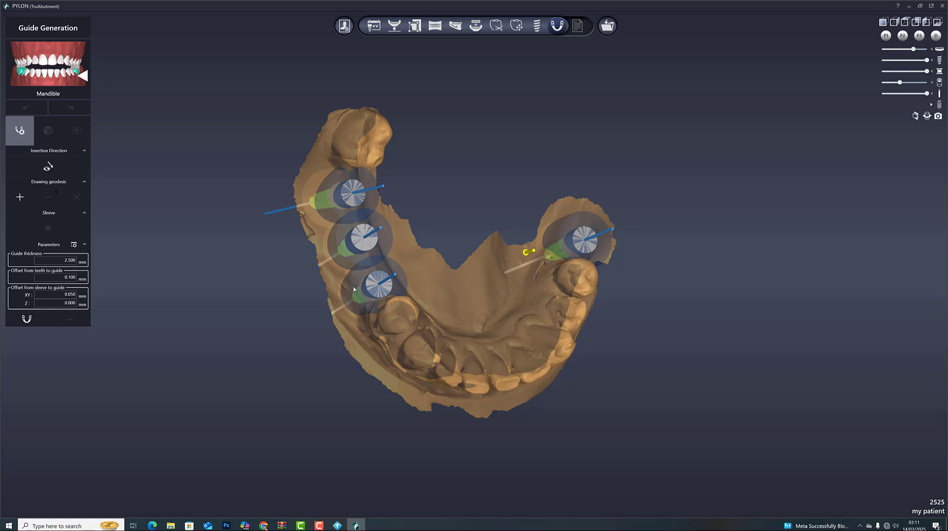
{"action": "right_click_drag", "start_coordinate": [486, 382], "coordinate": [464, 347]}
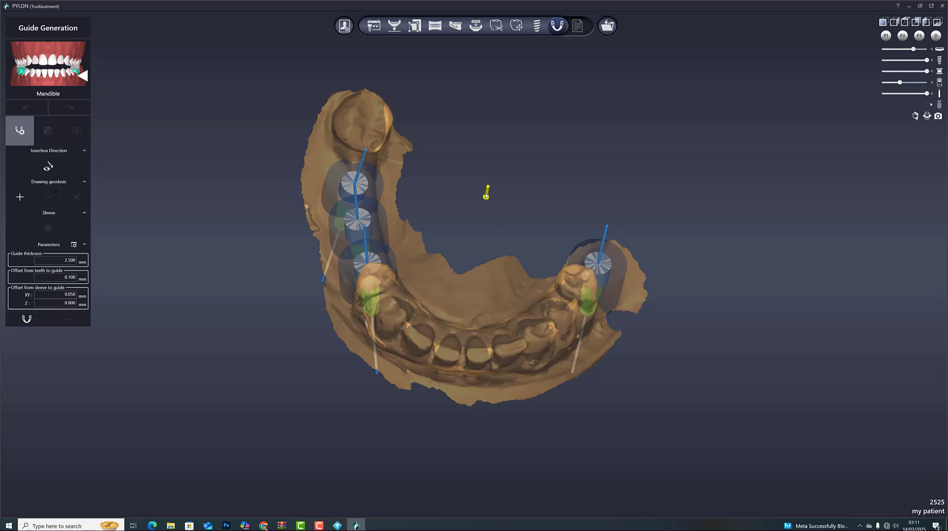
{"action": "right_click_drag", "start_coordinate": [480, 261], "coordinate": [438, 286]}
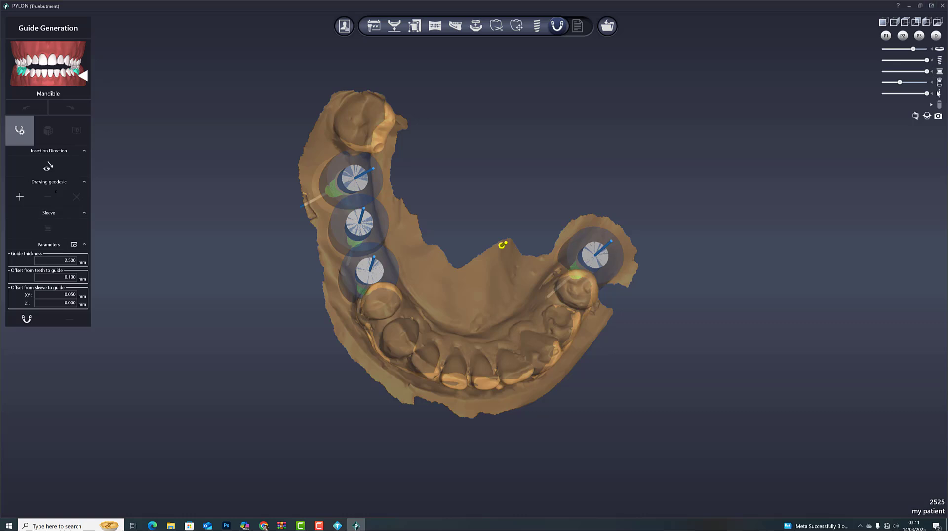
Hide and reshow the implant axis lines, the sleeve offset cylinders and the sleeves to identify each component.
{"action": "left_click", "coordinate": [939, 96]}
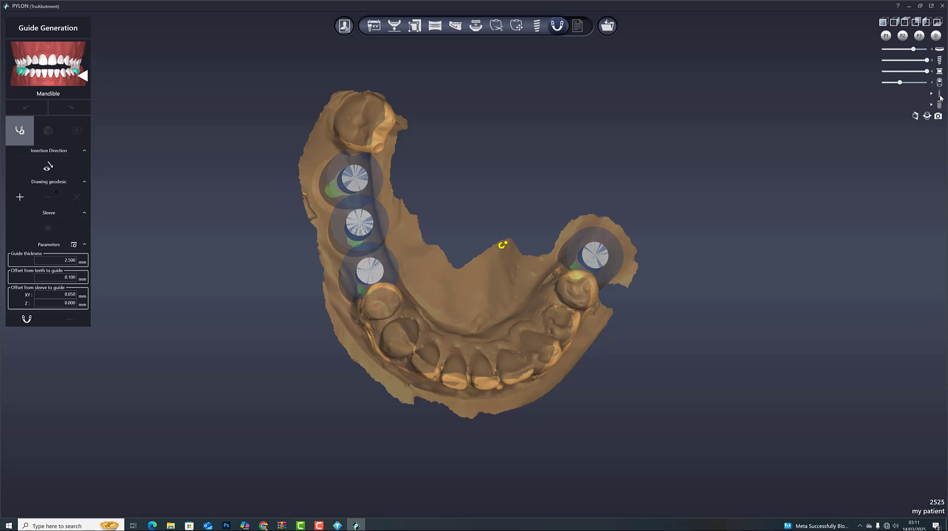
{"action": "left_click", "coordinate": [940, 97]}
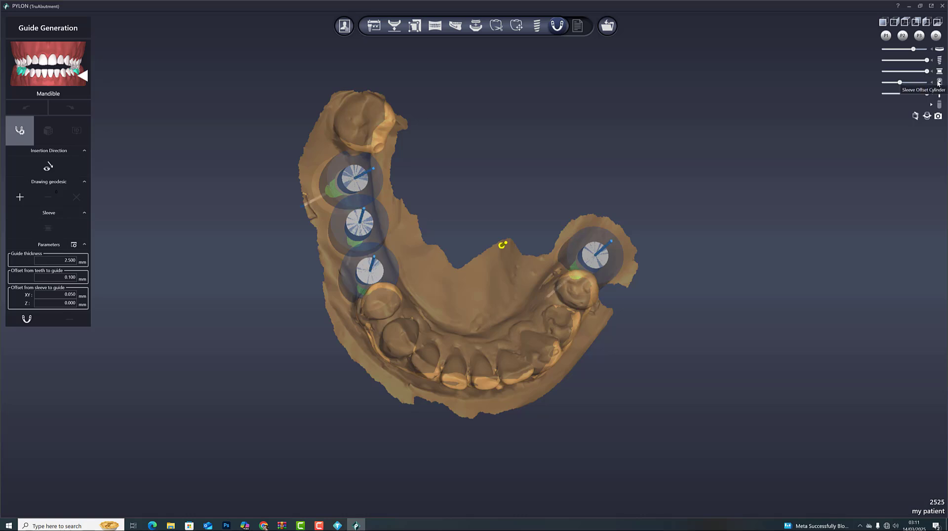
{"action": "left_click", "coordinate": [939, 82]}
{"action": "left_click", "coordinate": [939, 82]}
{"action": "left_click", "coordinate": [939, 71]}
{"action": "left_click", "coordinate": [939, 72]}
{"action": "right_click_drag", "start_coordinate": [567, 355], "coordinate": [565, 259]}
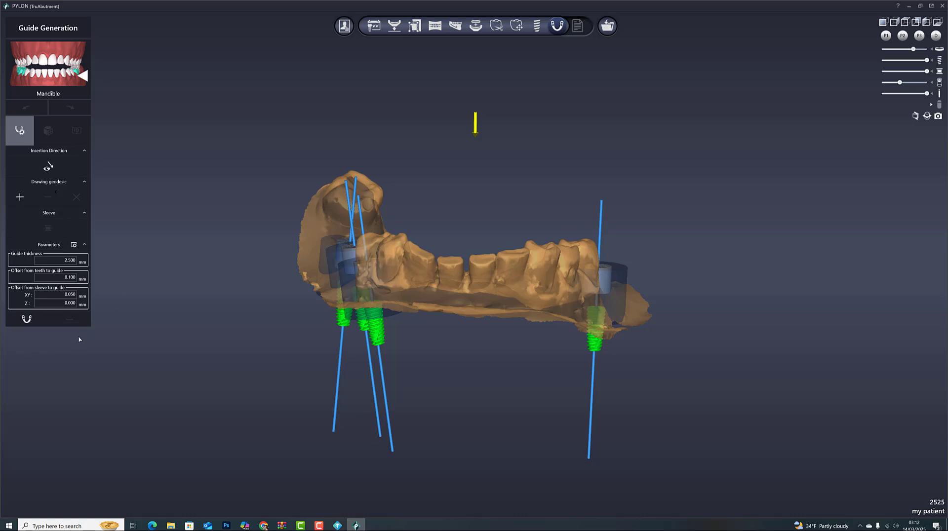
Start a new geodesic outline on the jaw scan, and undo its first point placed on the tooth 36 side.
{"action": "left_click", "coordinate": [57, 183]}
{"action": "left_click", "coordinate": [57, 183]}
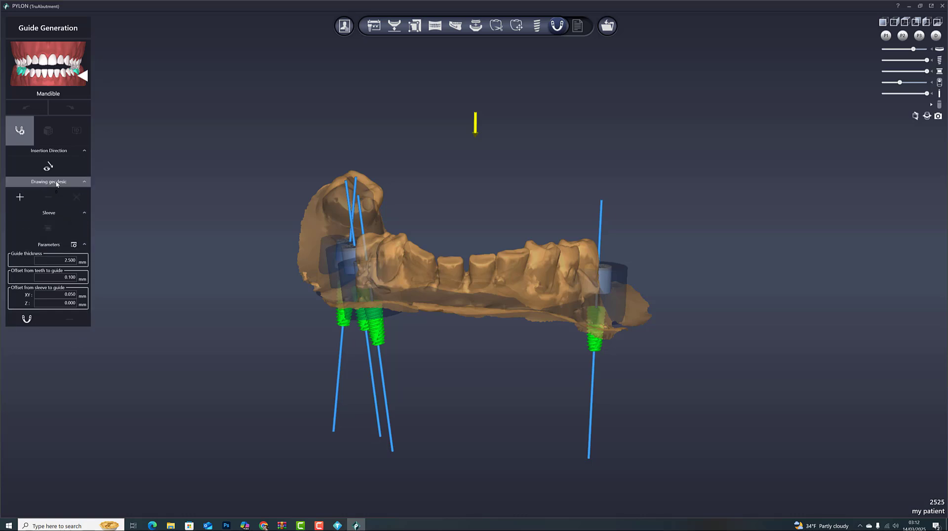
{"action": "left_click", "coordinate": [20, 196]}
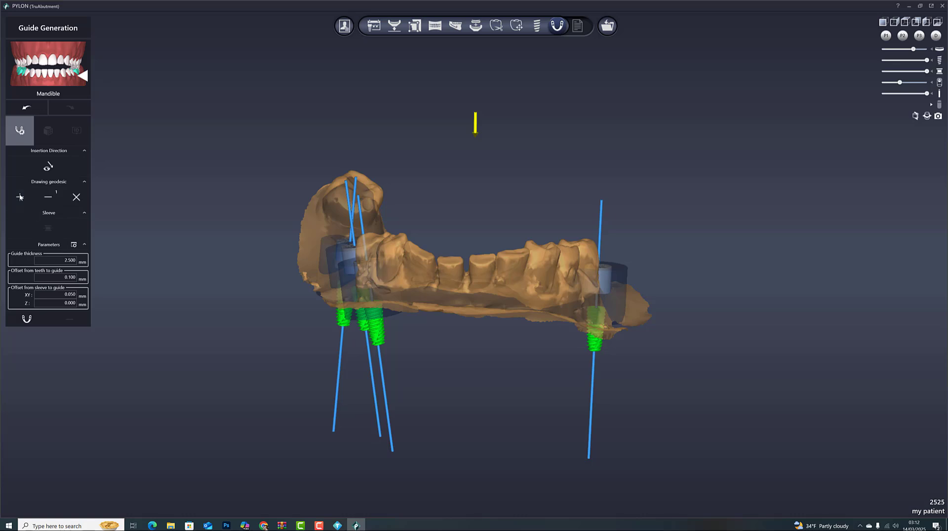
{"action": "left_click", "coordinate": [564, 283]}
{"action": "right_click_drag", "start_coordinate": [641, 384], "coordinate": [575, 394]}
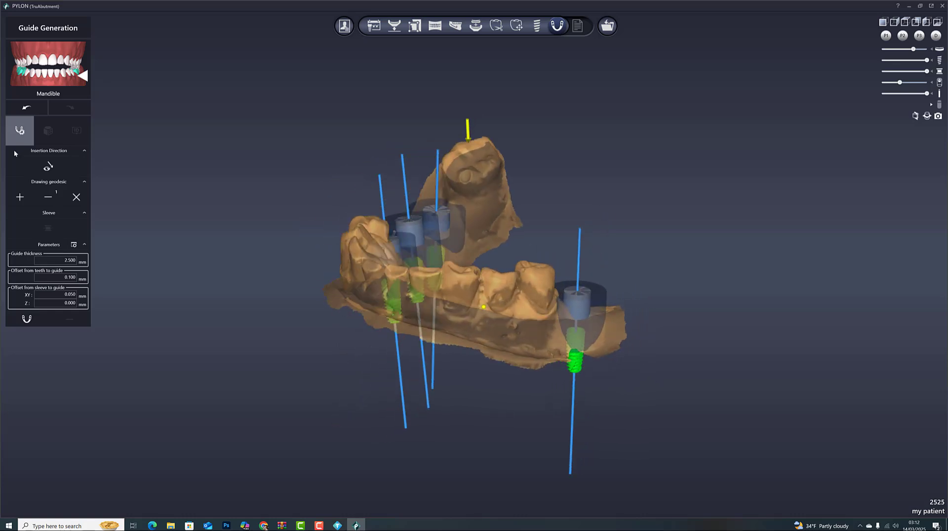
{"action": "left_click", "coordinate": [26, 106]}
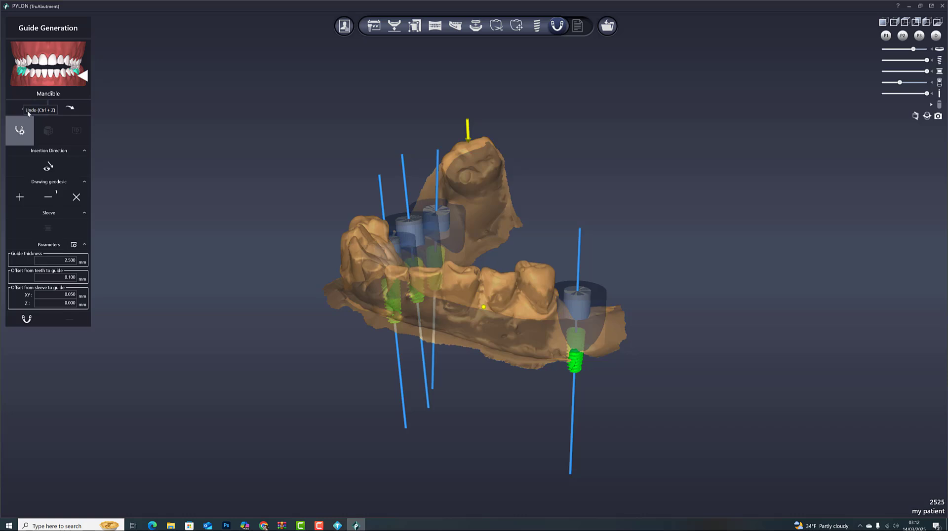
Draw the geodesic outline from behind the tooth 36 implant along the arch's outer side, past implants 45 to 47, and across the last molar.
{"action": "left_click", "coordinate": [611, 320]}
{"action": "left_click", "coordinate": [377, 293]}
{"action": "right_click_drag", "start_coordinate": [363, 296], "coordinate": [449, 328]}
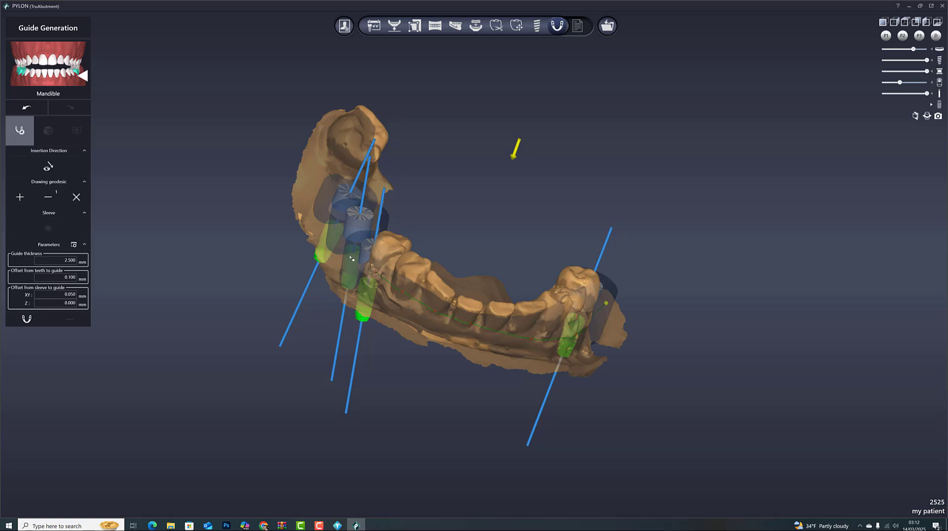
{"action": "right_click_drag", "start_coordinate": [410, 326], "coordinate": [411, 259]}
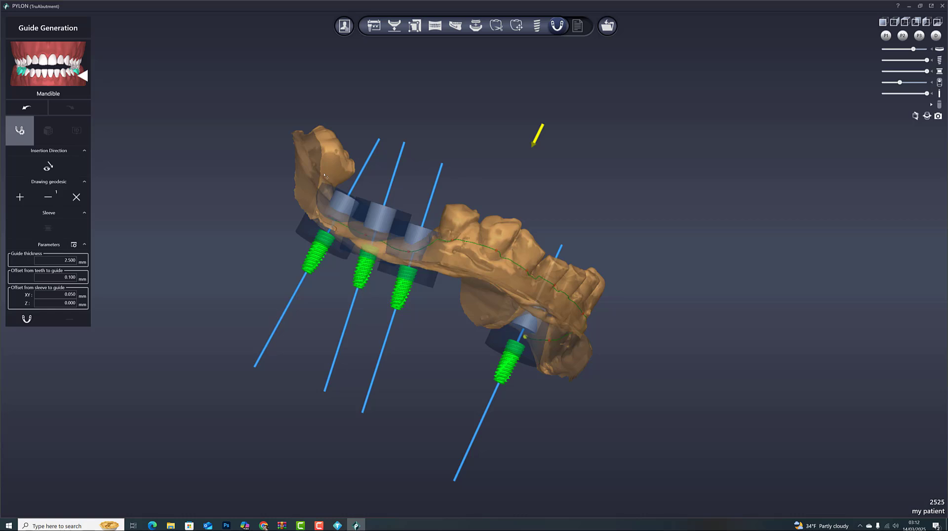
{"action": "left_click", "coordinate": [331, 150]}
{"action": "right_click_drag", "start_coordinate": [426, 151], "coordinate": [379, 239]}
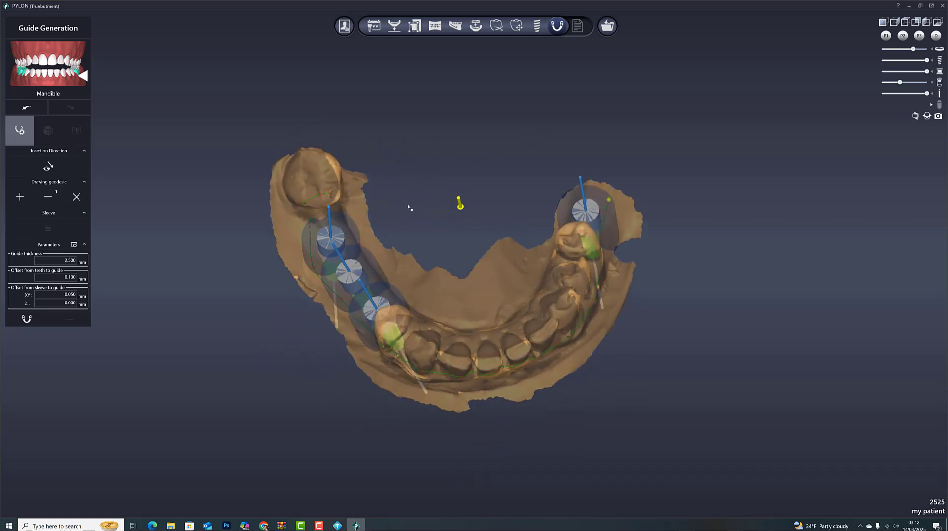
{"action": "right_click_drag", "start_coordinate": [449, 195], "coordinate": [402, 194]}
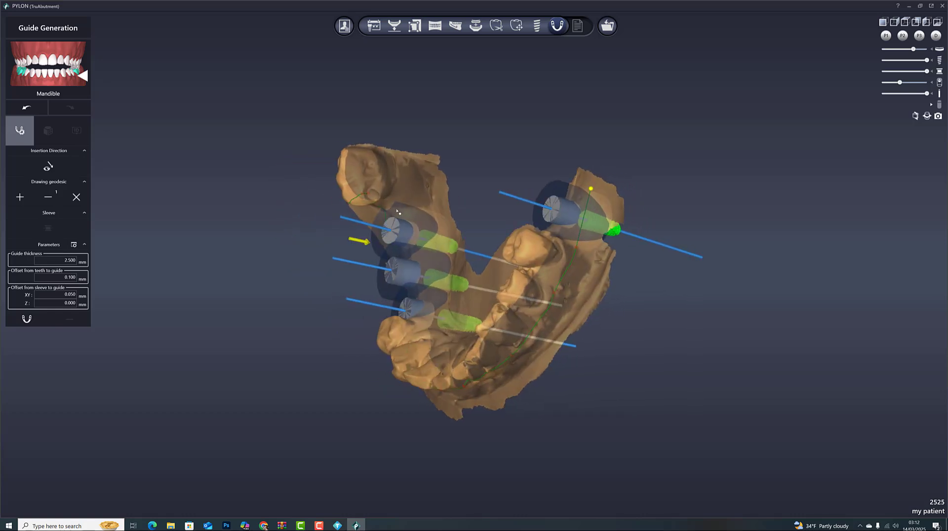
{"action": "left_click", "coordinate": [403, 193]}
{"action": "right_click_drag", "start_coordinate": [480, 240], "coordinate": [468, 262]}
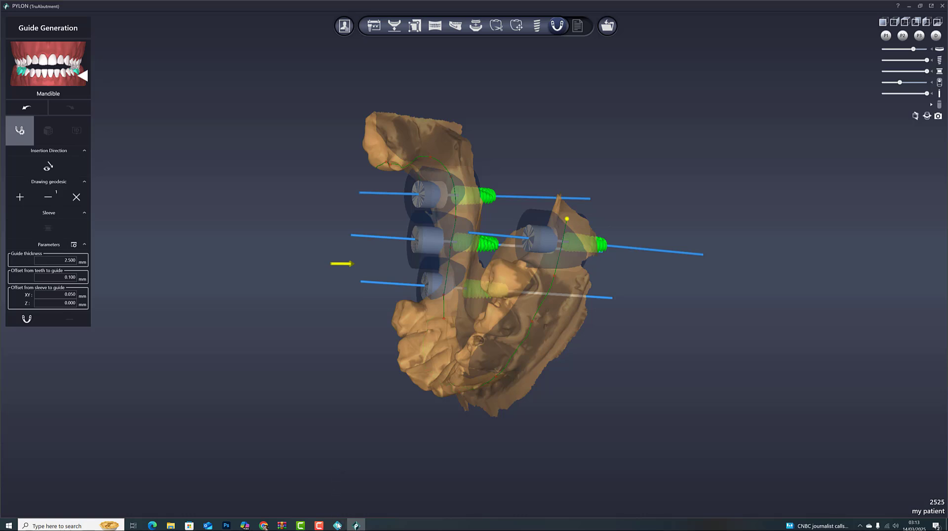
Continue the geodesic outline along the arch's inner side and close it around the tooth 36 implant.
{"action": "mouse_move", "coordinate": [320, 527]}
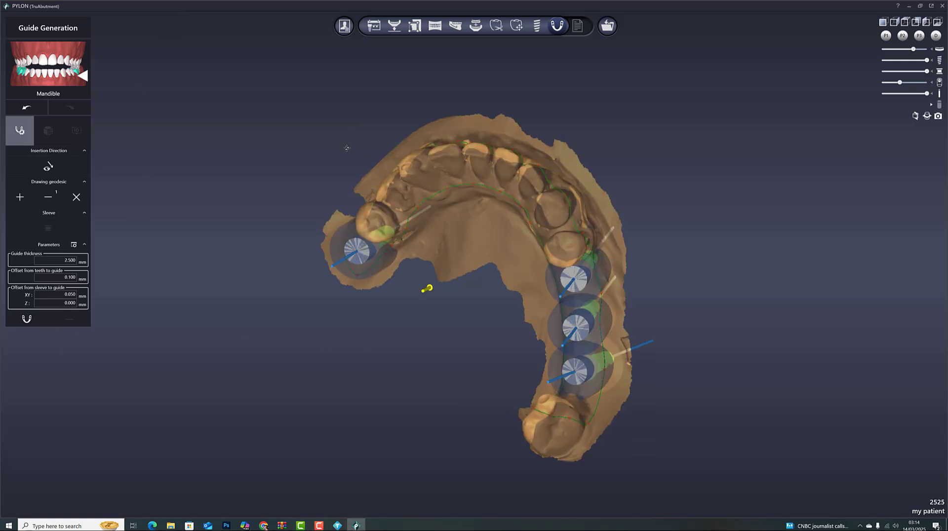
{"action": "right_click_drag", "start_coordinate": [405, 148], "coordinate": [464, 182]}
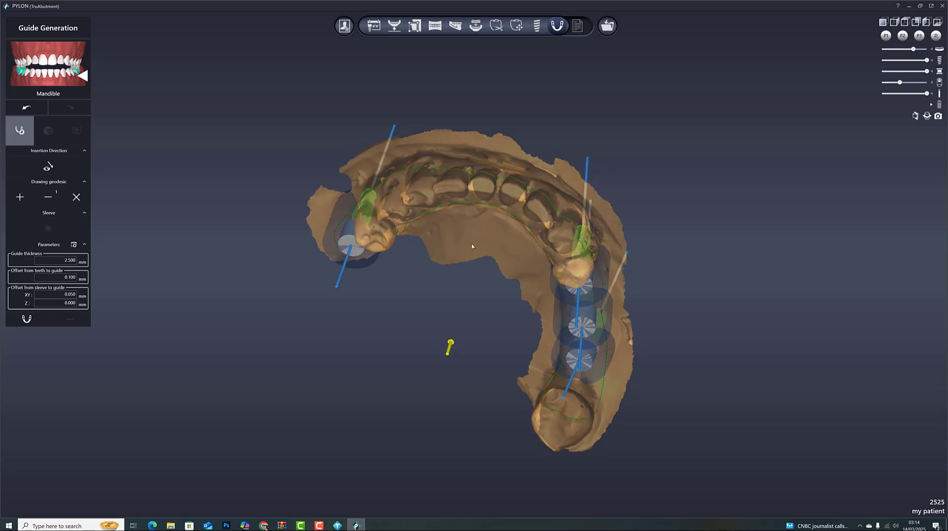
{"action": "right_click_drag", "start_coordinate": [472, 246], "coordinate": [480, 186]}
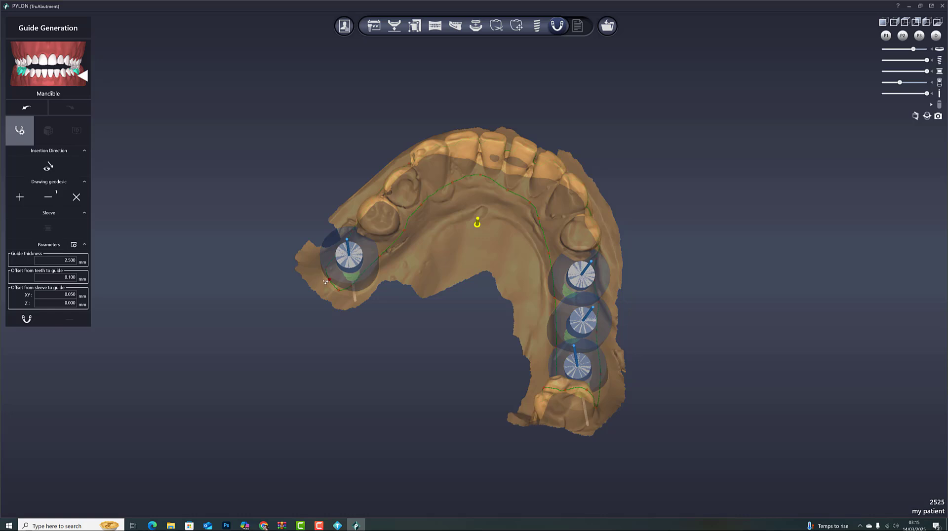
Generate the surgical guide from the outline, inspect it, and open the tools for adding bars and windows.
{"action": "left_click", "coordinate": [25, 321]}
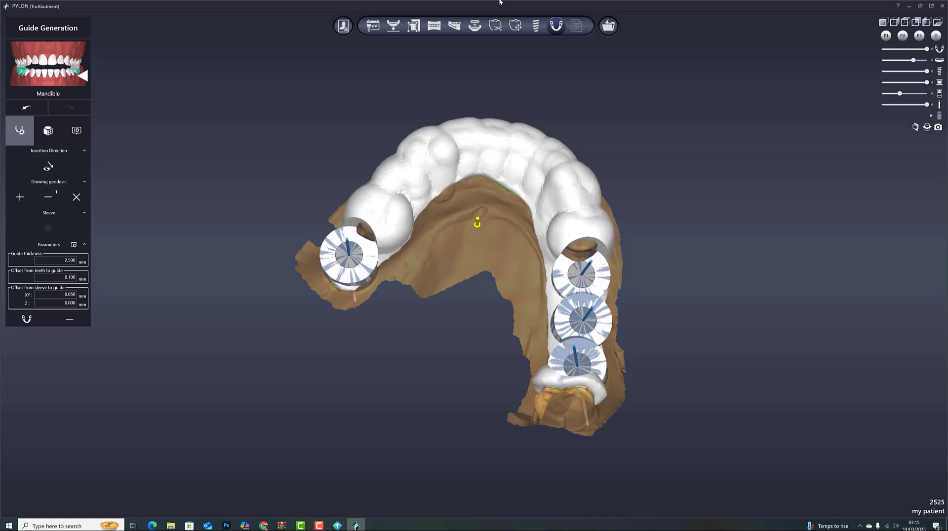
{"action": "mouse_move", "coordinate": [673, 139]}
{"action": "right_mouse_down"}
{"action": "mouse_move", "coordinate": [643, 149]}
{"action": "mouse_move", "coordinate": [640, 160]}
{"action": "mouse_move", "coordinate": [683, 153]}
{"action": "right_mouse_up"}
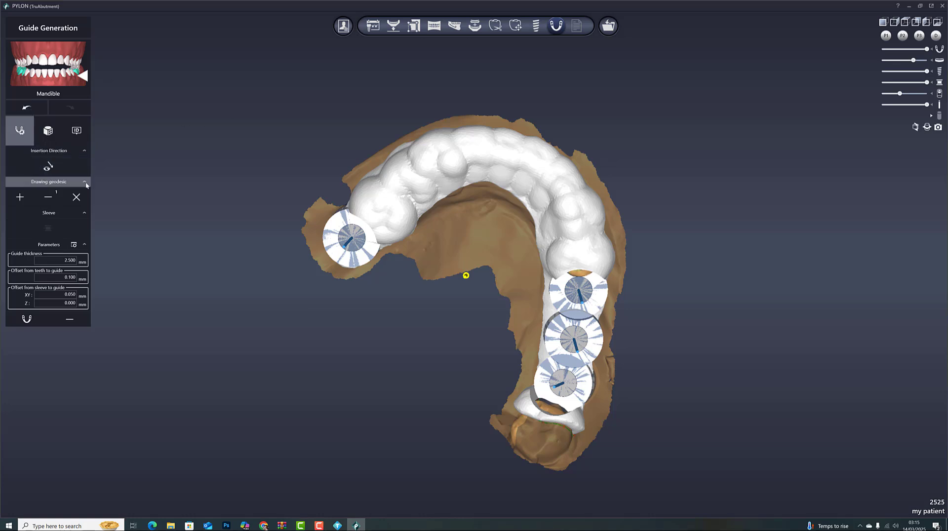
{"action": "left_click", "coordinate": [48, 132]}
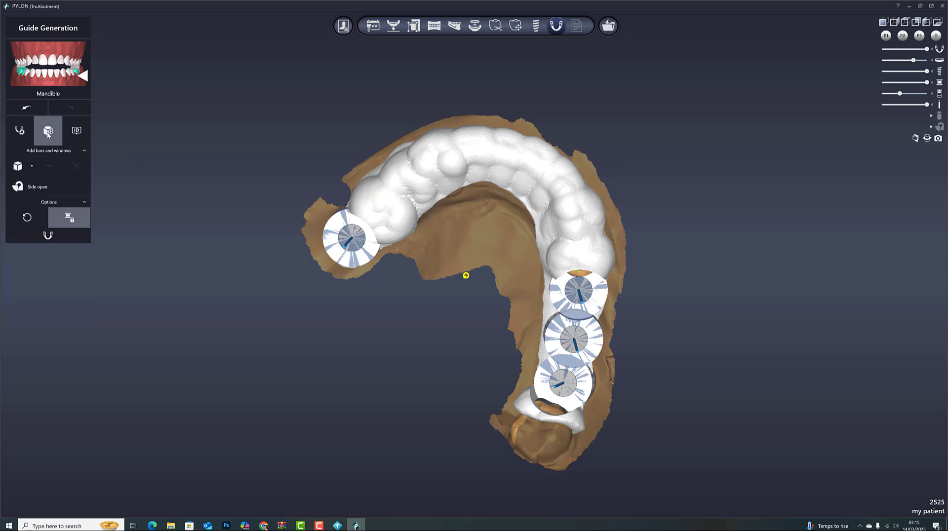
Add a guide bar over the premolars beside the tooth 36 implant.
{"action": "left_click", "coordinate": [19, 167]}
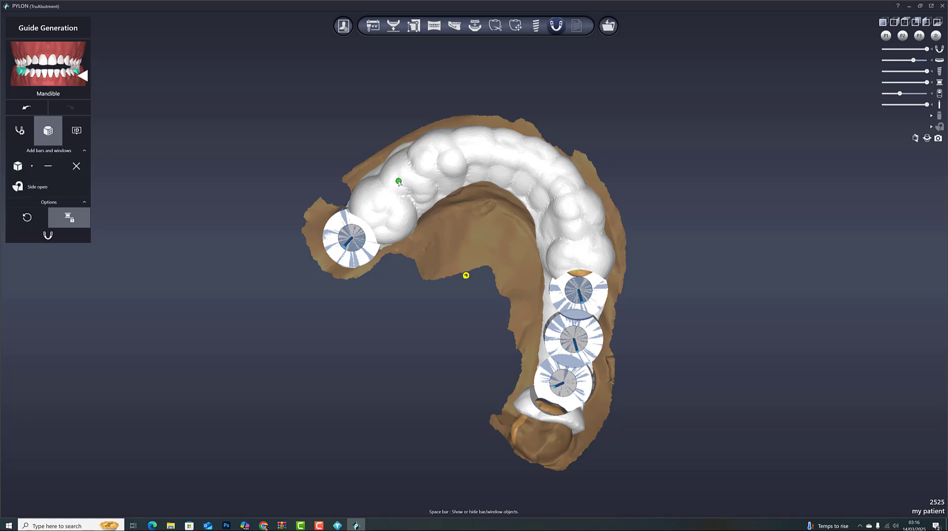
{"action": "left_click_drag", "start_coordinate": [399, 181], "coordinate": [436, 159]}
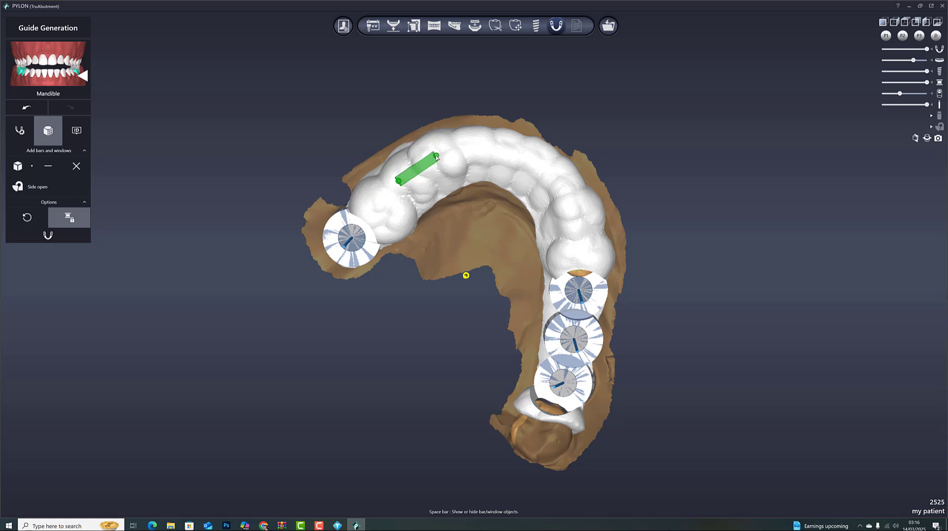
{"action": "right_click_drag", "start_coordinate": [527, 134], "coordinate": [481, 126]}
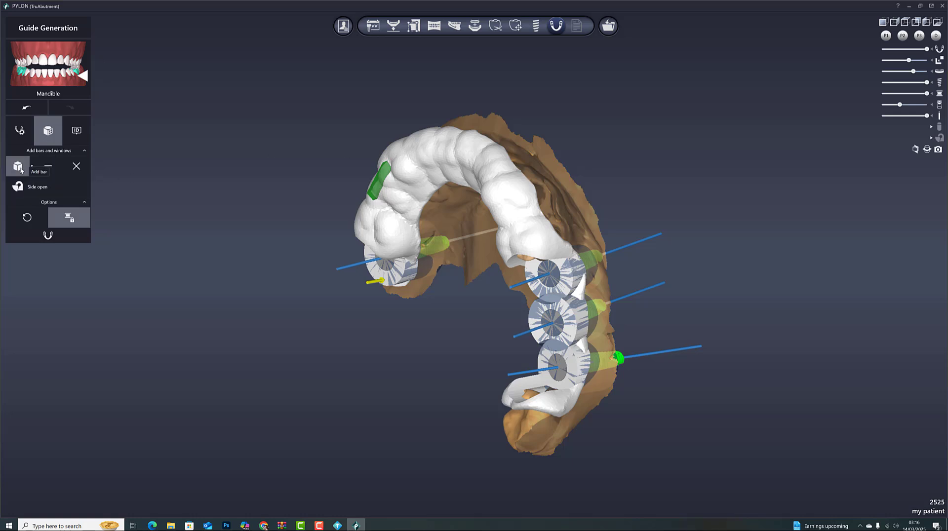
Add a second guide bar over the front teeth of the lower arch.
{"action": "left_click", "coordinate": [20, 169]}
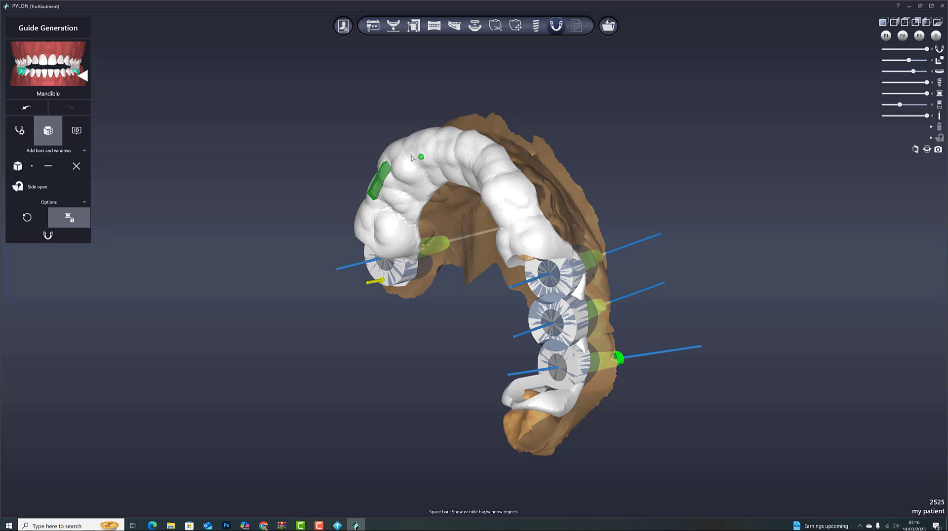
{"action": "left_click_drag", "start_coordinate": [419, 157], "coordinate": [454, 155]}
{"action": "left_click_drag", "start_coordinate": [460, 109], "coordinate": [459, 91]}
{"action": "right_click_drag", "start_coordinate": [459, 91], "coordinate": [486, 104]}
{"action": "left_click_drag", "start_coordinate": [449, 163], "coordinate": [497, 171]}
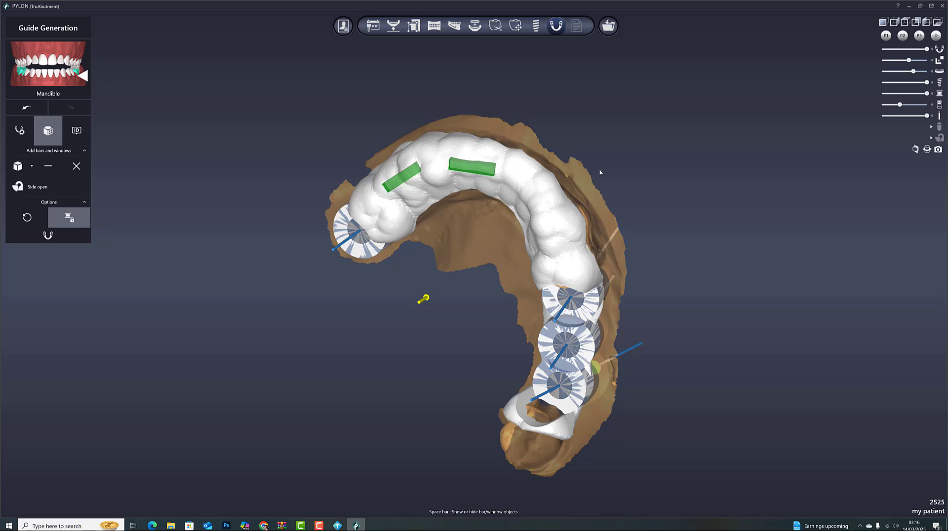
{"action": "left_click_drag", "start_coordinate": [600, 172], "coordinate": [602, 117]}
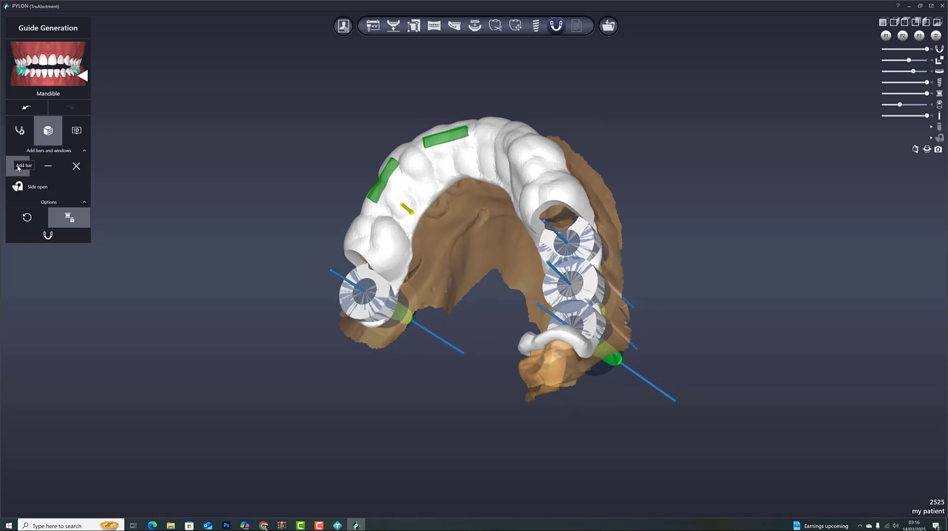
Add a short third bar over the teeth in front of implant 45, and inspect the bars on the guide.
{"action": "left_click", "coordinate": [18, 167]}
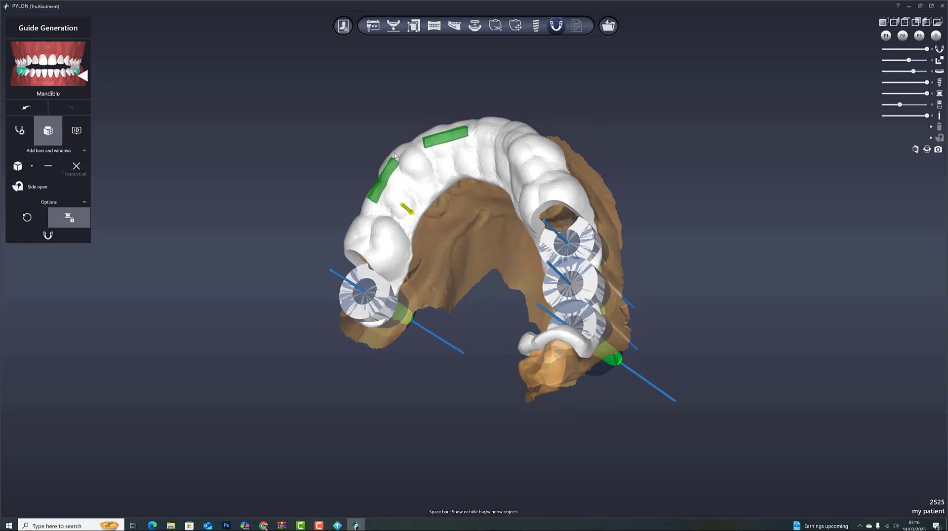
{"action": "left_click", "coordinate": [515, 135]}
{"action": "right_click_drag", "start_coordinate": [567, 112], "coordinate": [542, 201]}
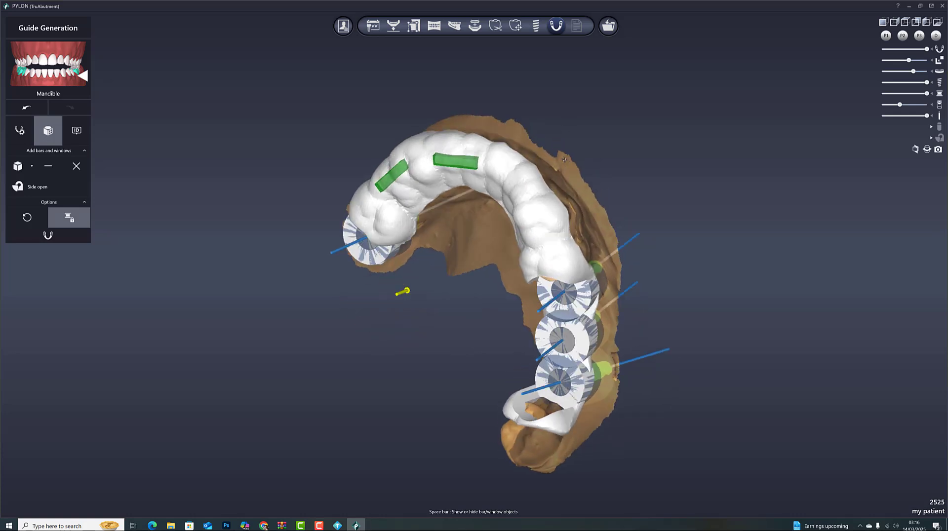
{"action": "left_click", "coordinate": [515, 189]}
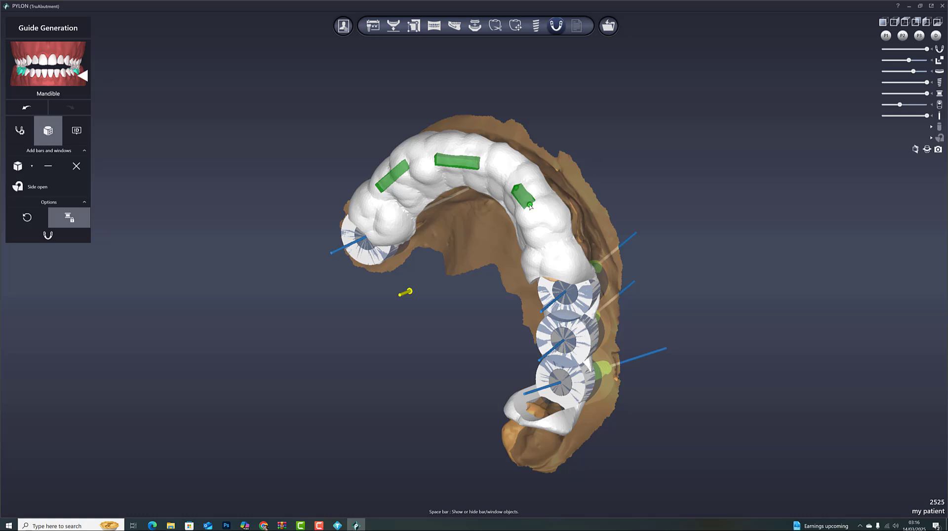
{"action": "left_click", "coordinate": [530, 206]}
{"action": "right_click_drag", "start_coordinate": [614, 140], "coordinate": [633, 114]}
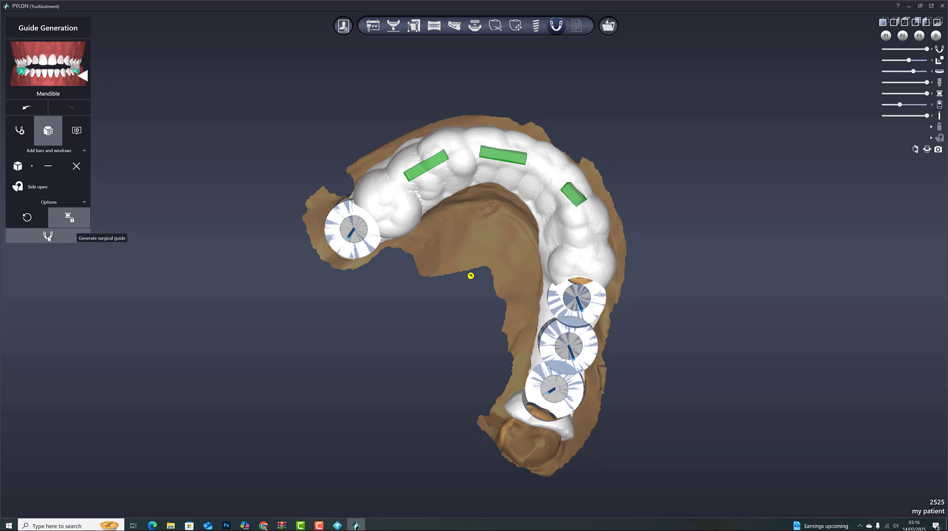
{"action": "right_click_drag", "start_coordinate": [399, 126], "coordinate": [397, 224]}
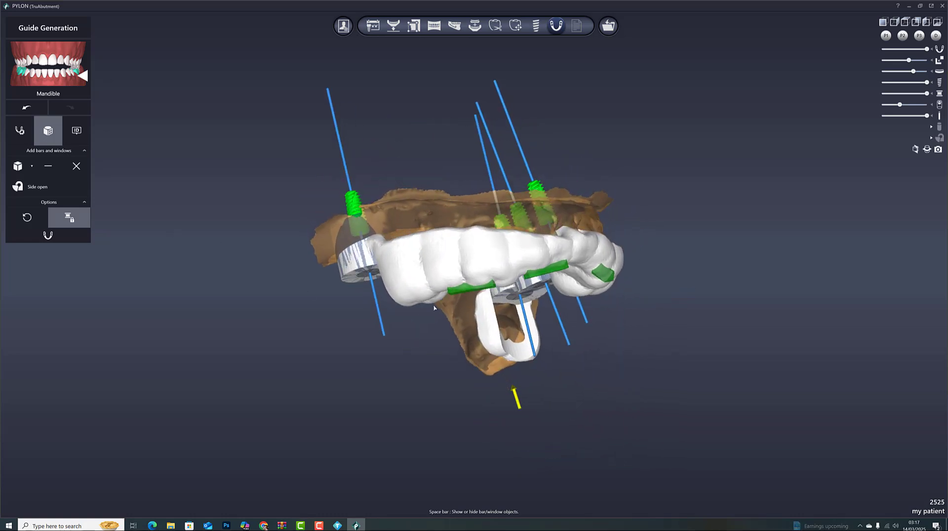
Add a text engraving to the surgical guide with the ID tag "my guide".
{"action": "left_click", "coordinate": [75, 130]}
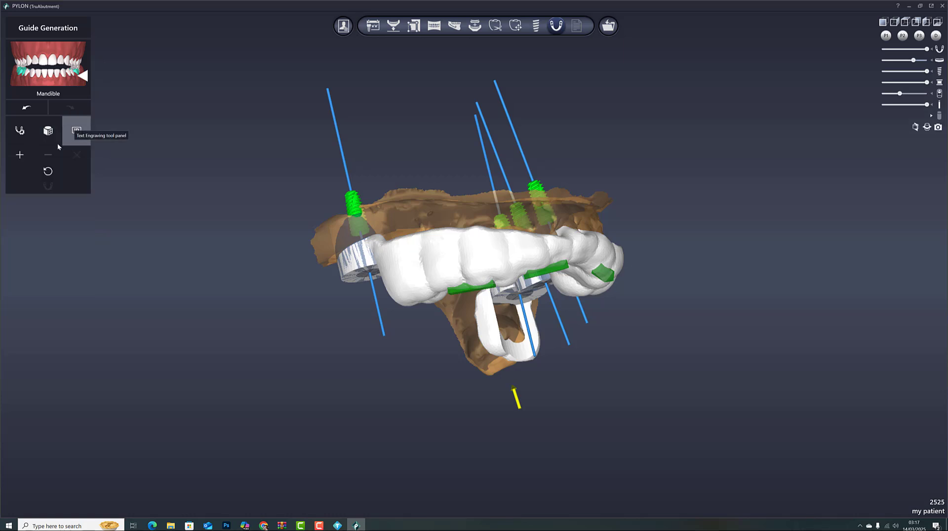
{"action": "left_click", "coordinate": [20, 155]}
{"action": "left_click", "coordinate": [26, 193]}
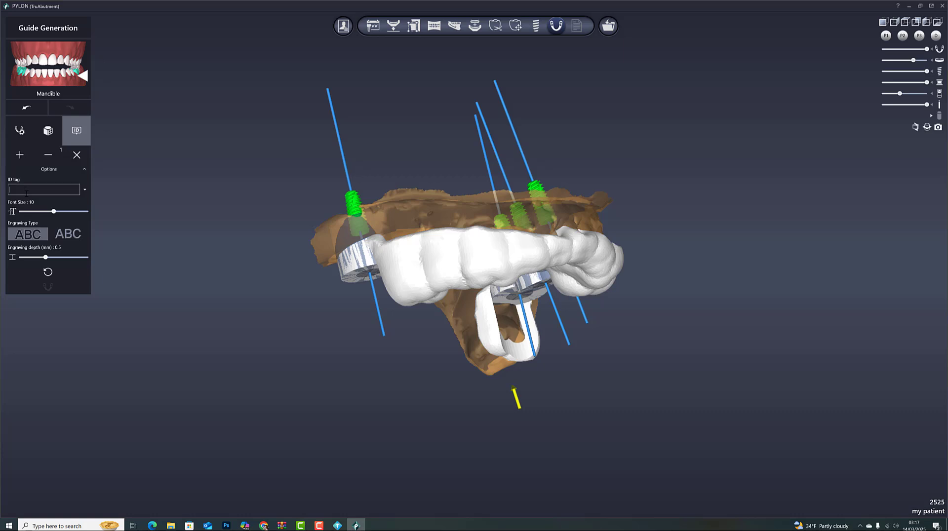
{"action": "type", "text": "my "}
{"action": "type", "text": "q"}
Place the "my guide" text on the guide's outer surface near the tooth 36 implant and generate the engraved guide.
{"action": "right_click_drag", "start_coordinate": [273, 217], "coordinate": [283, 24]}
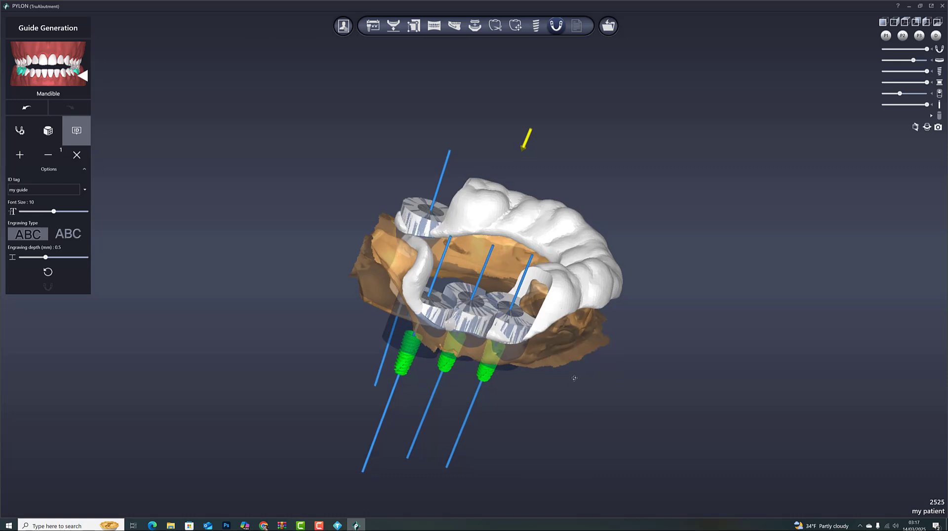
{"action": "right_click_drag", "start_coordinate": [573, 382], "coordinate": [449, 246]}
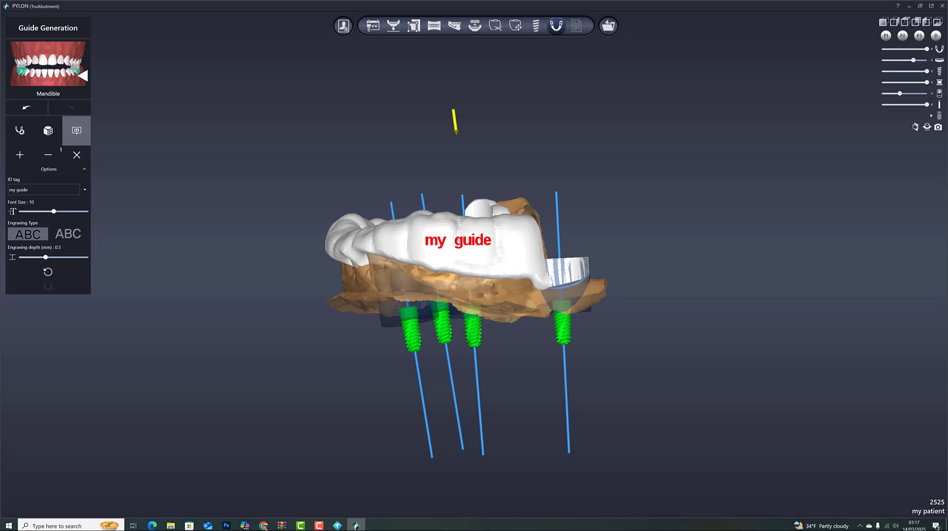
{"action": "left_click", "coordinate": [458, 242]}
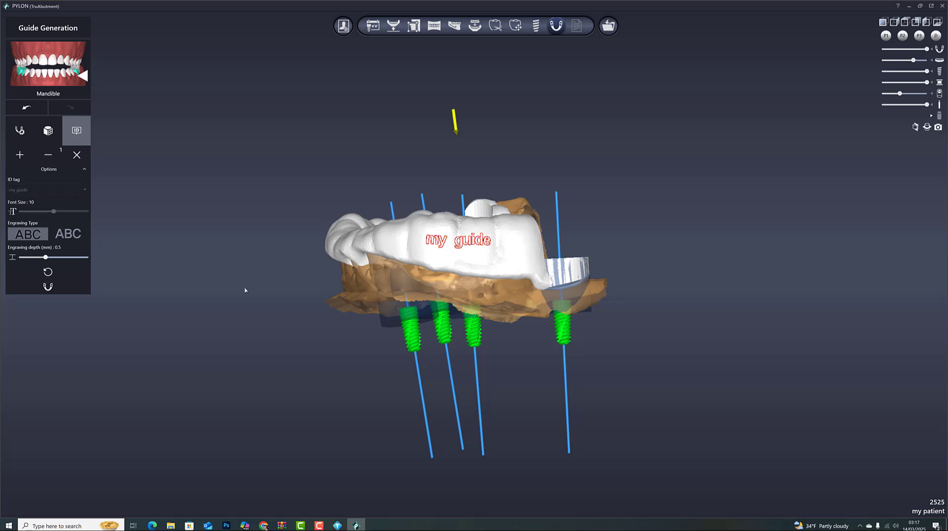
{"action": "left_click", "coordinate": [48, 287]}
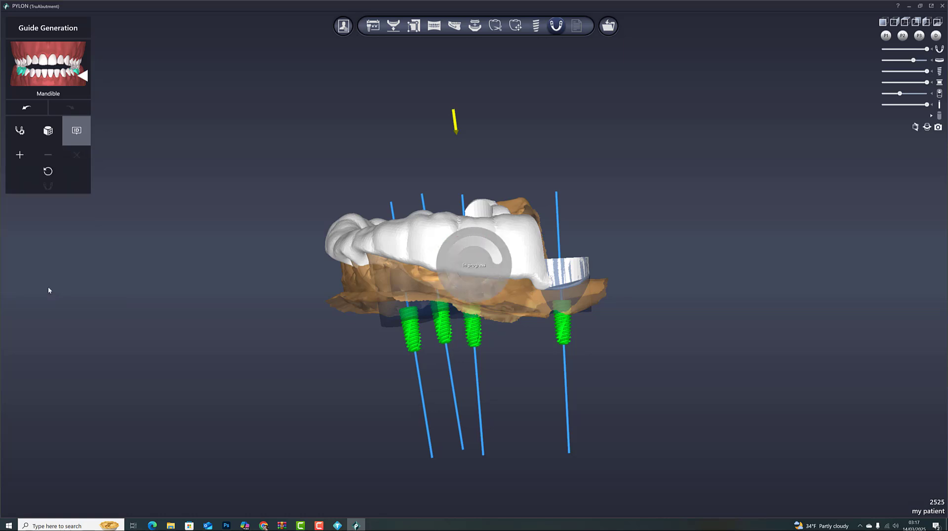
{"action": "right_click_drag", "start_coordinate": [233, 236], "coordinate": [281, 235]}
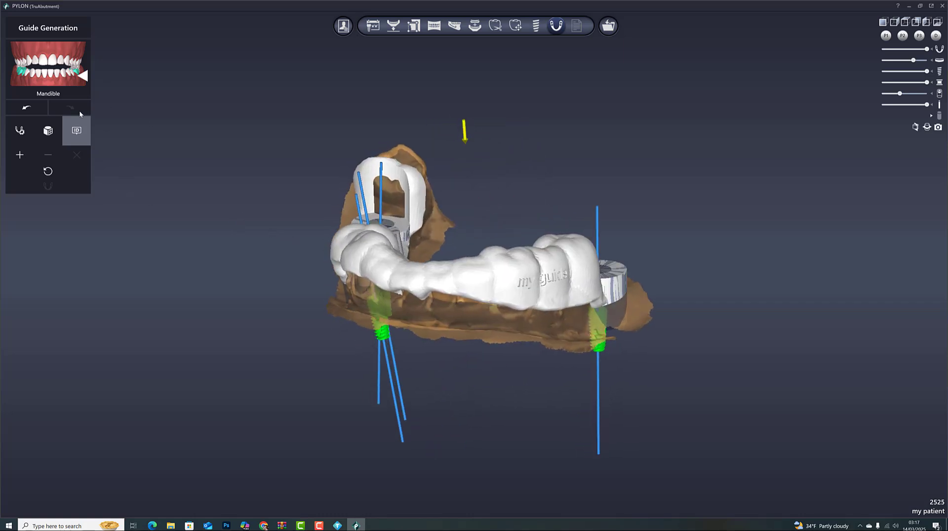
Return to the guide design tools and hide the jaw scan, implants, sleeves, axes and sleeve offset cylinders to inspect the guide alone.
{"action": "left_click", "coordinate": [21, 130]}
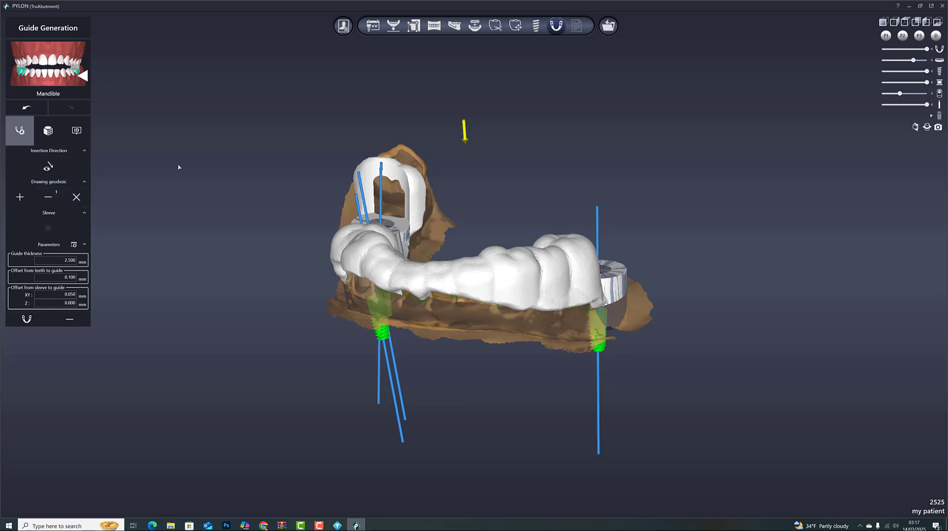
{"action": "right_click_drag", "start_coordinate": [199, 169], "coordinate": [234, 192]}
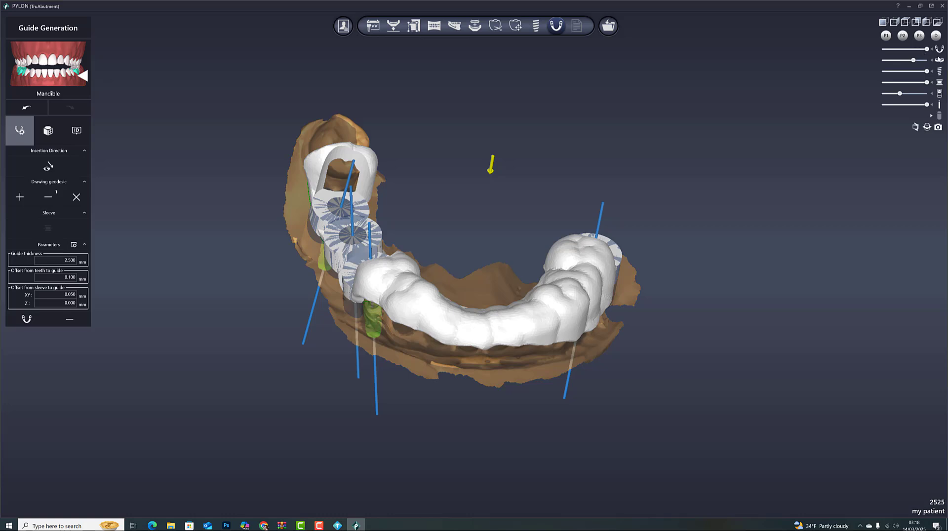
{"action": "left_click", "coordinate": [941, 61]}
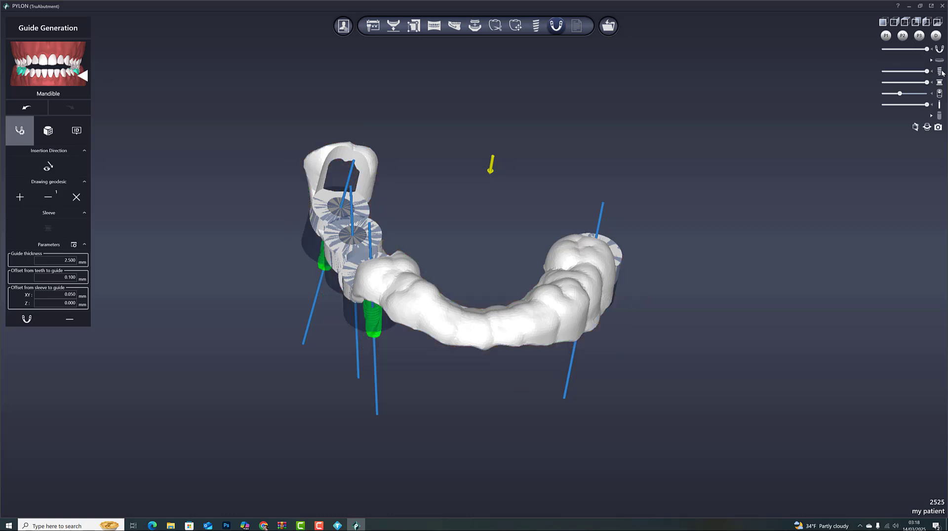
{"action": "left_click", "coordinate": [941, 72]}
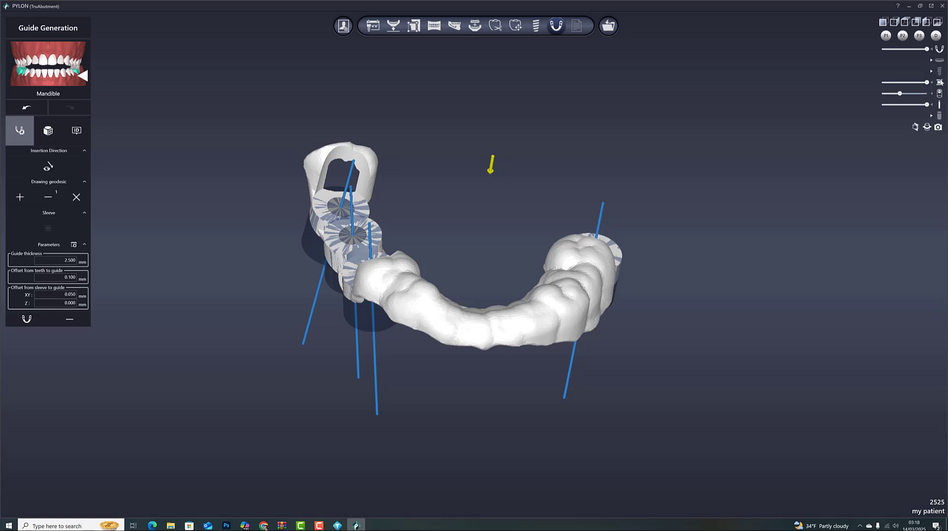
{"action": "left_click", "coordinate": [941, 82]}
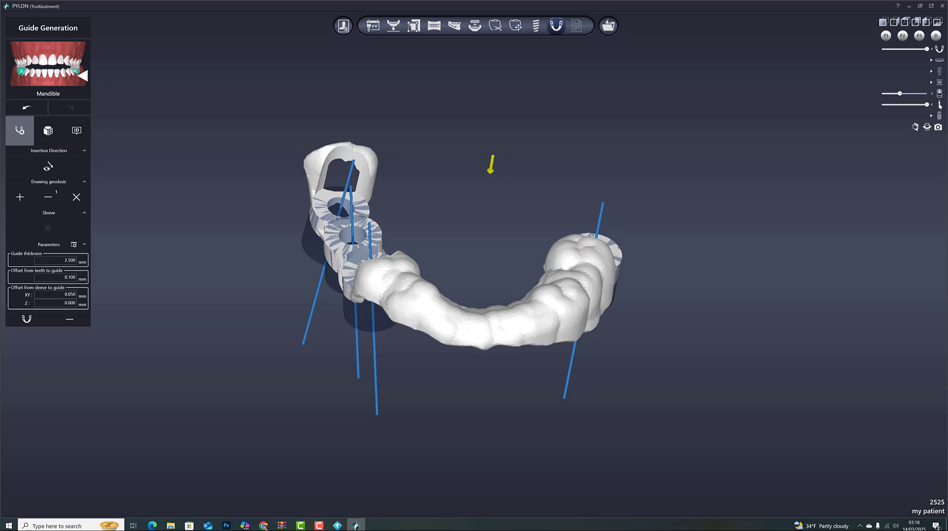
{"action": "left_click", "coordinate": [940, 106]}
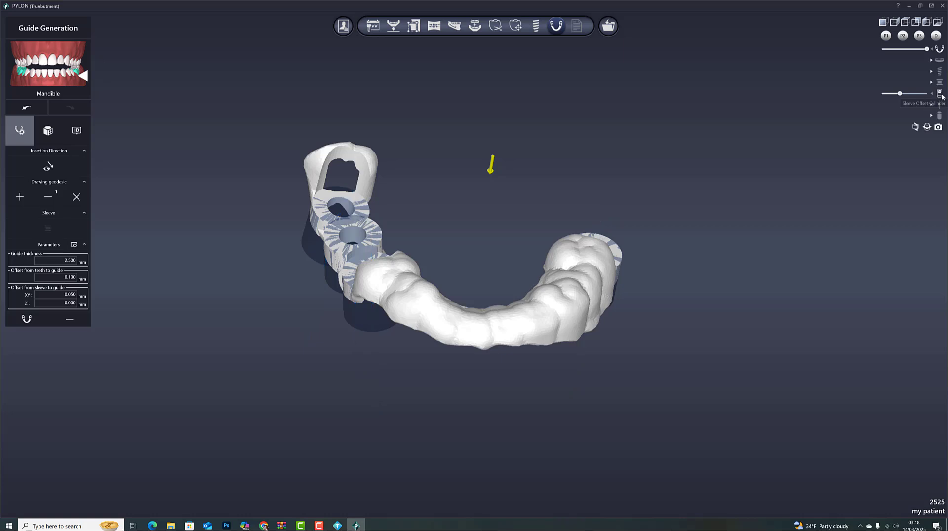
{"action": "left_click", "coordinate": [941, 95]}
{"action": "middle_click_drag", "start_coordinate": [642, 141], "coordinate": [638, 183]}
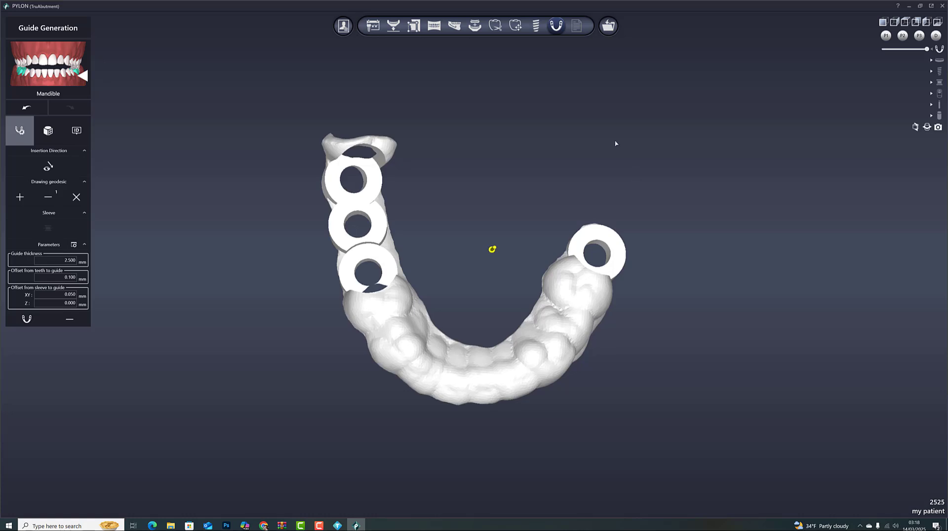
Open the case results and approve both the implant planning and the surgical guide.
{"action": "left_click", "coordinate": [577, 25]}
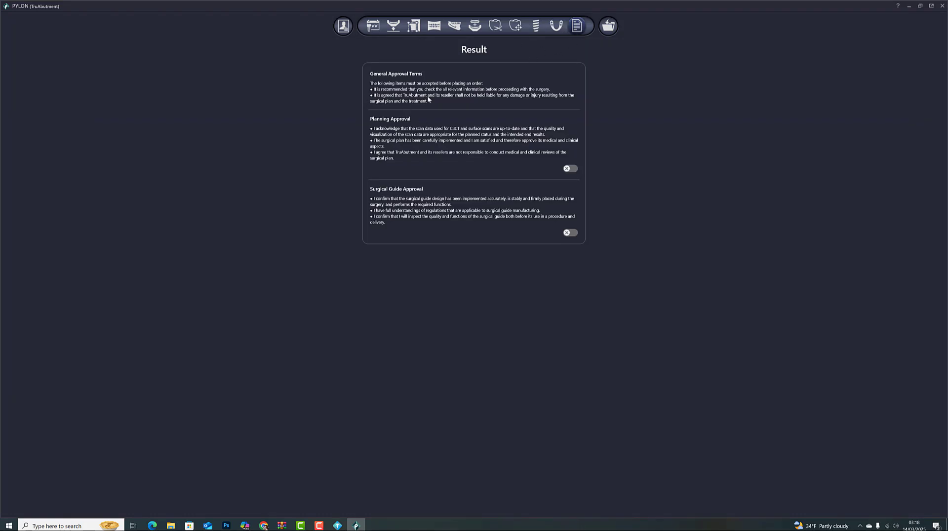
{"action": "left_click", "coordinate": [569, 168]}
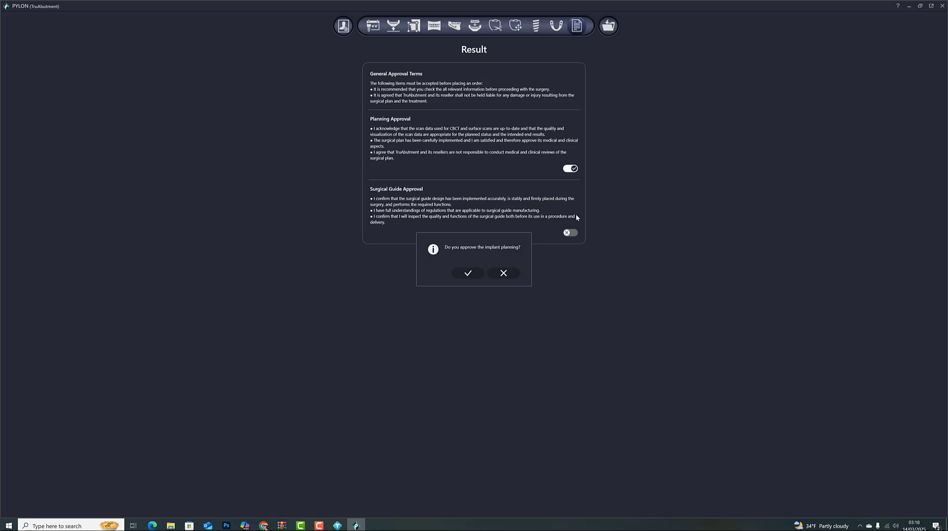
{"action": "left_click", "coordinate": [473, 273]}
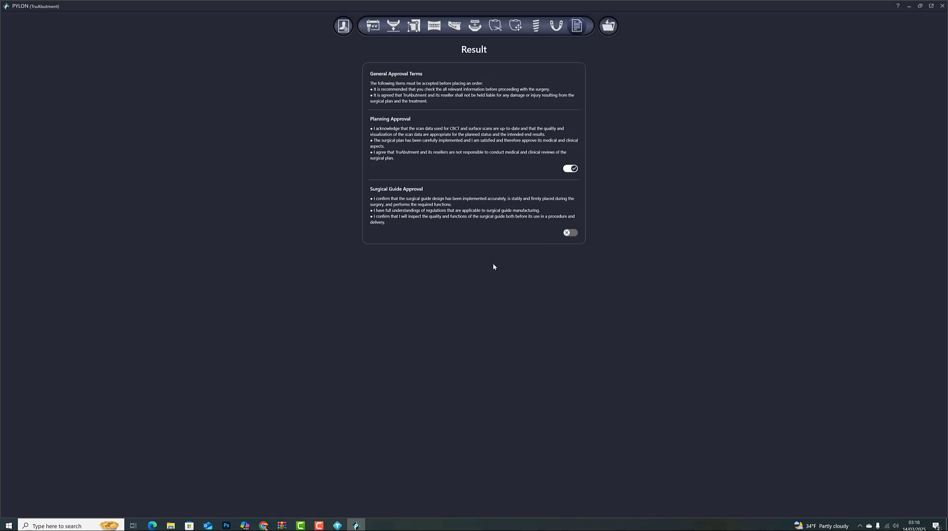
{"action": "left_click", "coordinate": [573, 235]}
{"action": "left_click", "coordinate": [468, 273]}
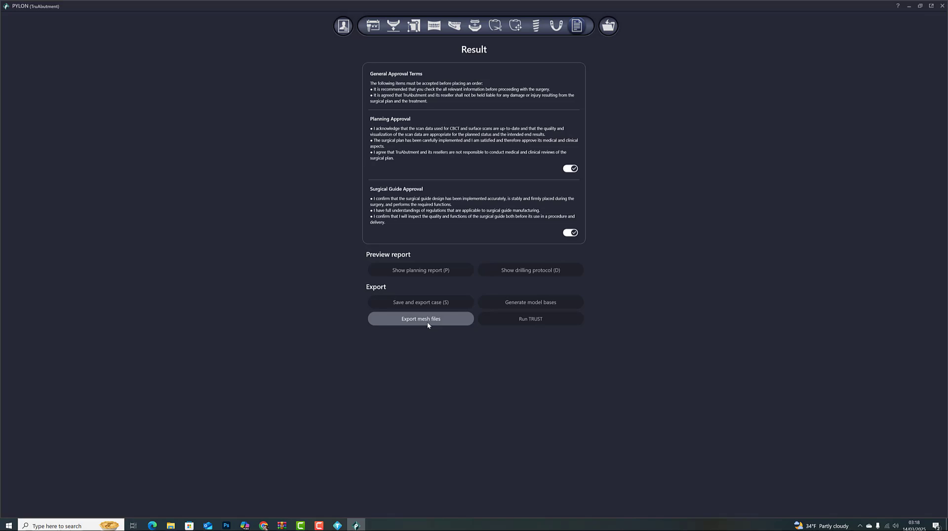
Open the planning report and examine its overview and the surgery planning pages for implants 36, 45, 46 and 47.
{"action": "left_click", "coordinate": [410, 273]}
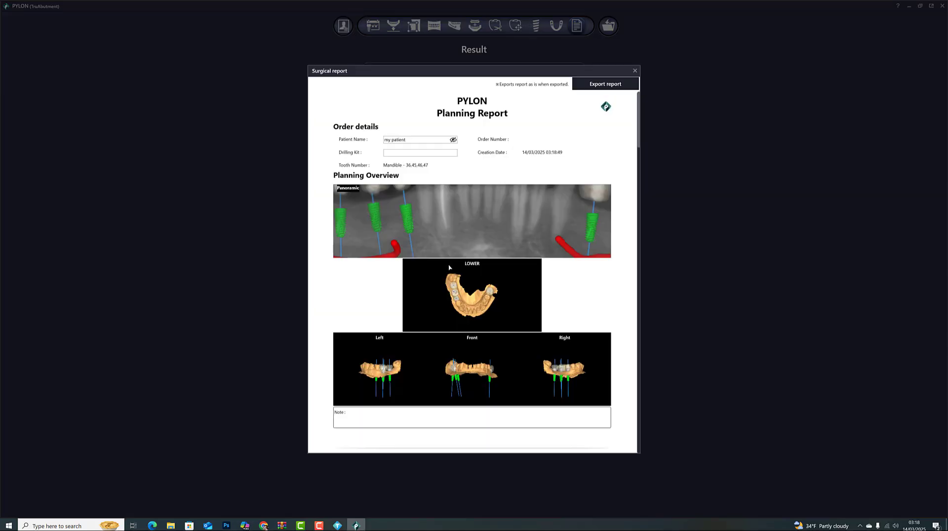
{"action": "scroll", "coordinate": [449, 267], "scroll_direction": "down", "scroll_amount": 3}
{"action": "scroll", "coordinate": [448, 267], "scroll_direction": "down", "scroll_amount": 8}
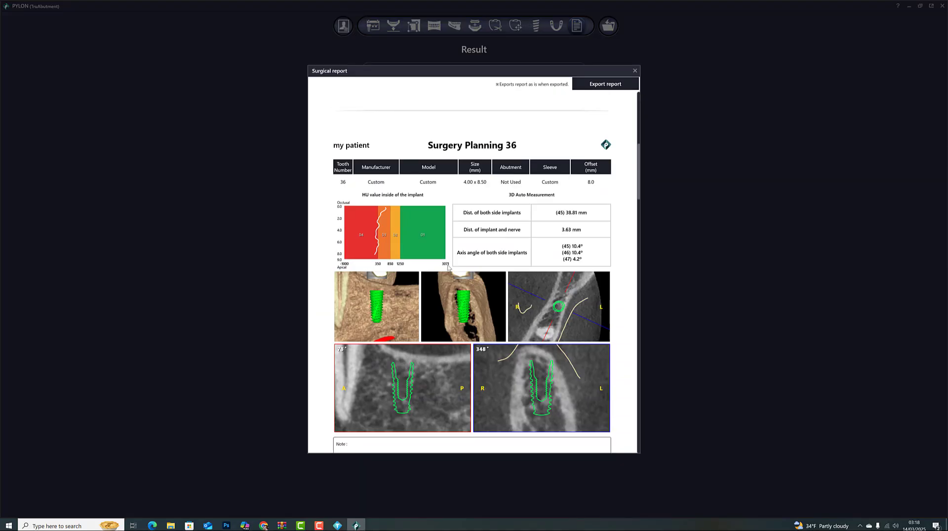
{"action": "scroll", "coordinate": [448, 268], "scroll_direction": "down", "scroll_amount": 10}
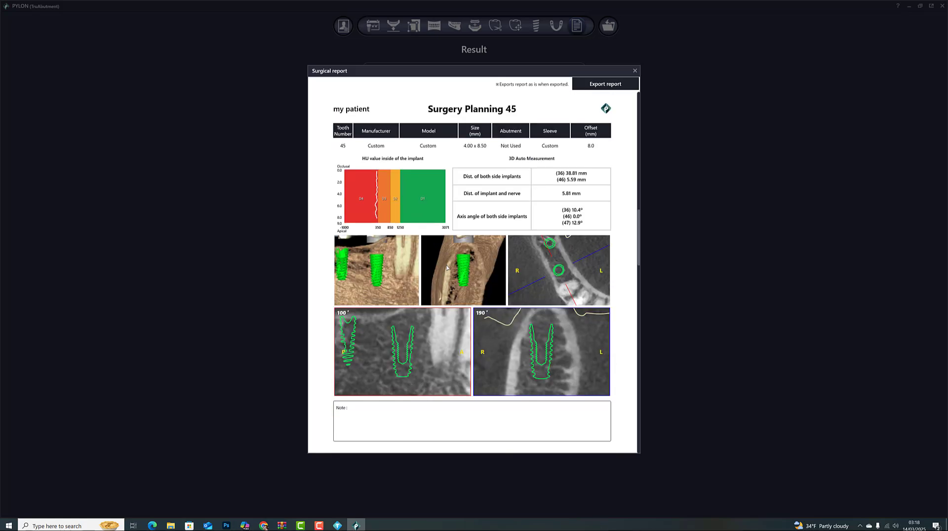
{"action": "scroll", "coordinate": [448, 268], "scroll_direction": "down", "scroll_amount": 3}
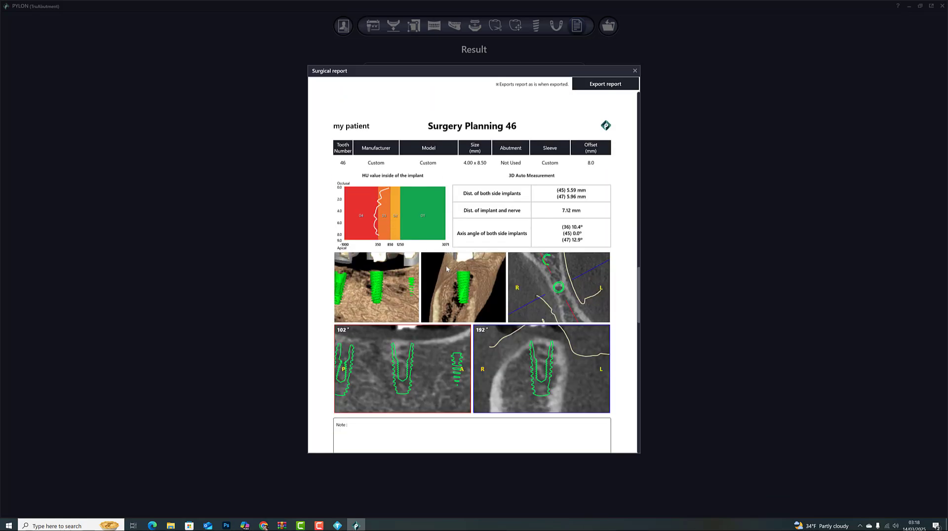
{"action": "scroll", "coordinate": [447, 269], "scroll_direction": "down", "scroll_amount": 2}
{"action": "scroll", "coordinate": [446, 268], "scroll_direction": "down", "scroll_amount": 1}
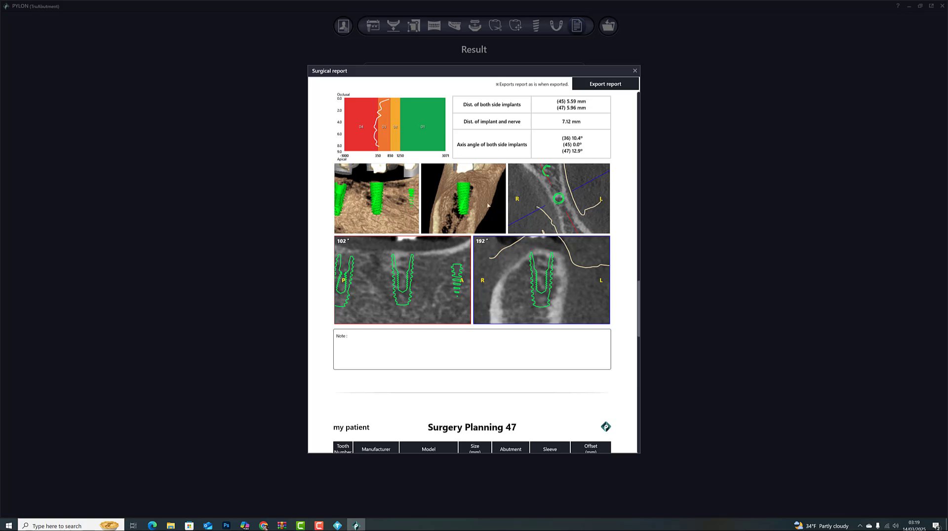
{"action": "scroll", "coordinate": [457, 228], "scroll_direction": "down", "scroll_amount": 3}
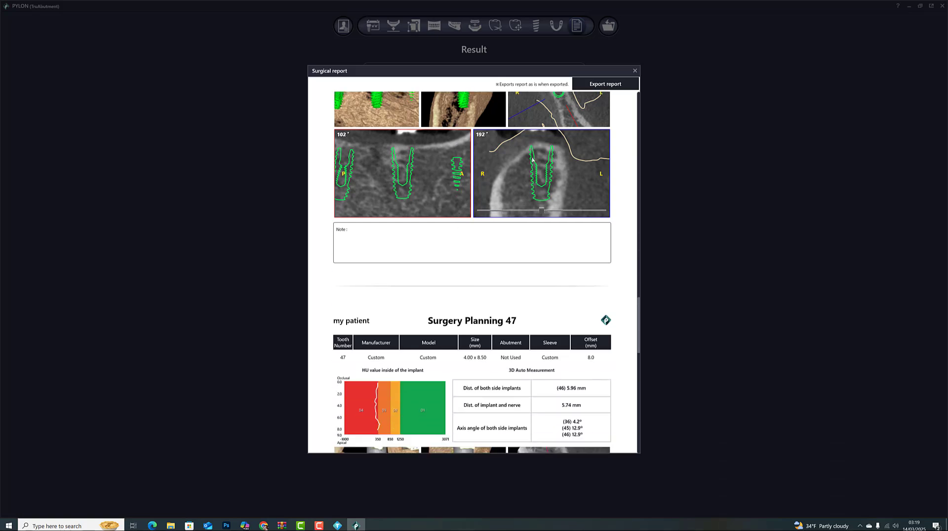
{"action": "scroll", "coordinate": [439, 200], "scroll_direction": "down", "scroll_amount": 5}
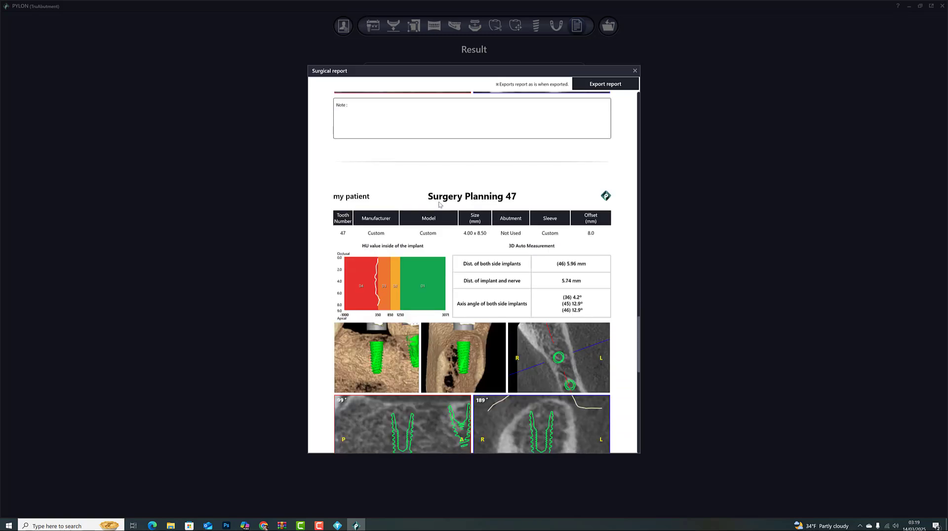
{"action": "scroll", "coordinate": [439, 201], "scroll_direction": "down", "scroll_amount": 7}
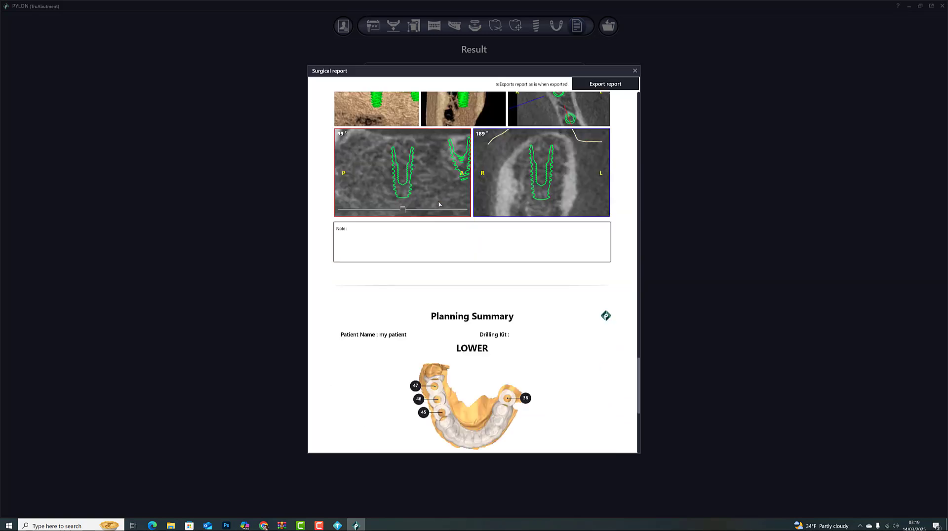
Review the lower-jaw planning summary with implant sizes, sleeve diameters and offsets, and the implant summary that follows it.
{"action": "scroll", "coordinate": [439, 203], "scroll_direction": "down", "scroll_amount": 2}
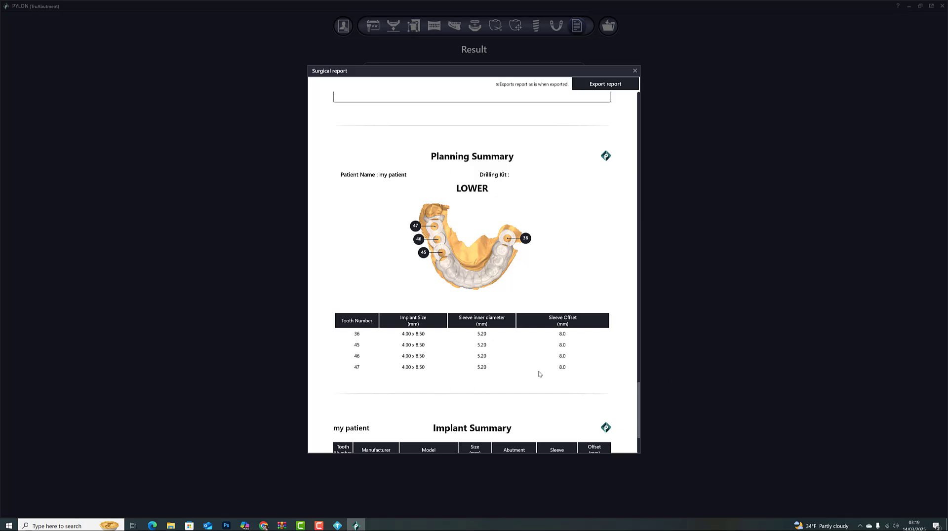
{"action": "scroll", "coordinate": [540, 374], "scroll_direction": "down", "scroll_amount": 2}
{"action": "scroll", "coordinate": [472, 333], "scroll_direction": "up", "scroll_amount": 8}
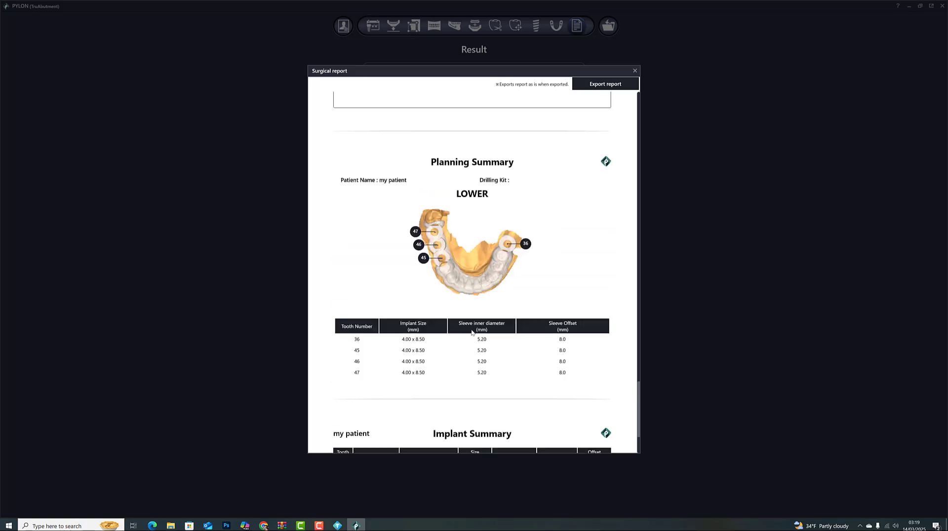
{"action": "scroll", "coordinate": [470, 321], "scroll_direction": "down", "scroll_amount": 5}
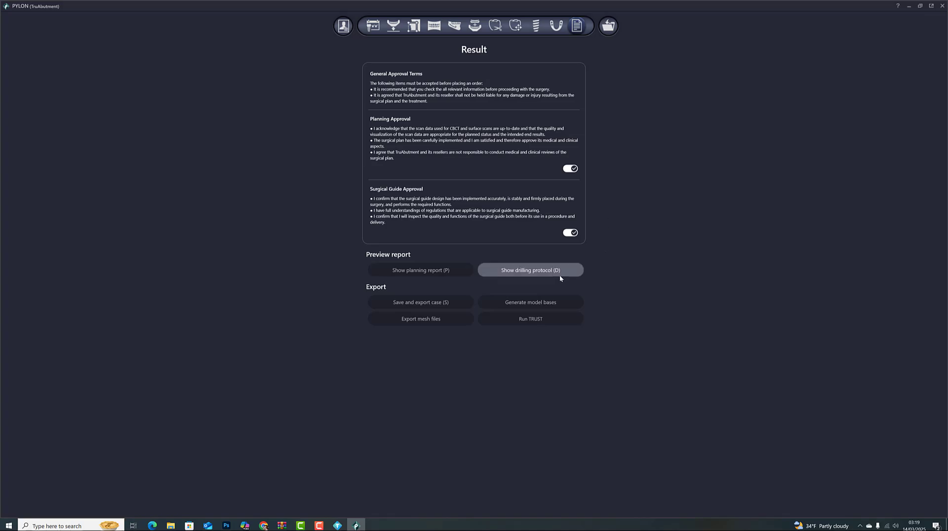
Preview the drilling protocol, and reopen the planning report to look through its implant pages again before closing it.
{"action": "left_click", "coordinate": [554, 273]}
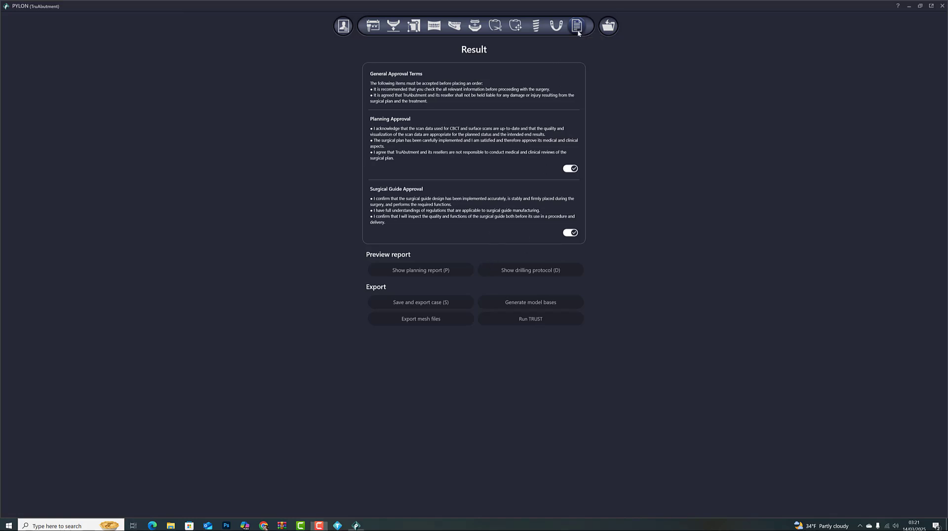
{"action": "left_click", "coordinate": [440, 271]}
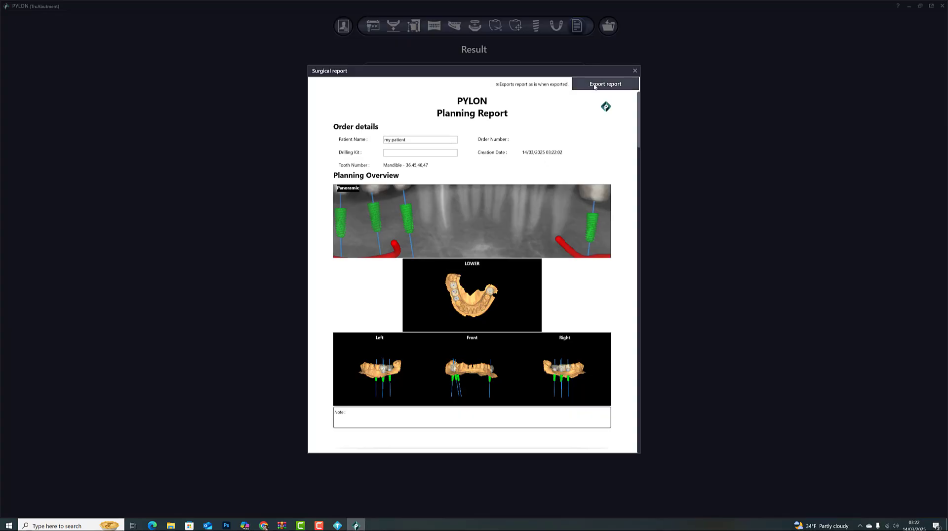
{"action": "scroll", "coordinate": [484, 246], "scroll_direction": "down", "scroll_amount": 15}
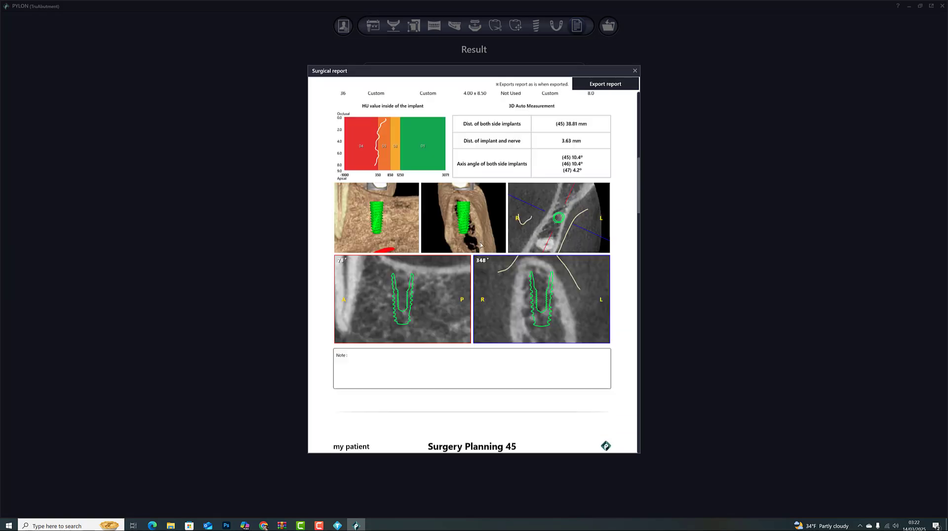
{"action": "scroll", "coordinate": [480, 243], "scroll_direction": "down", "scroll_amount": 6}
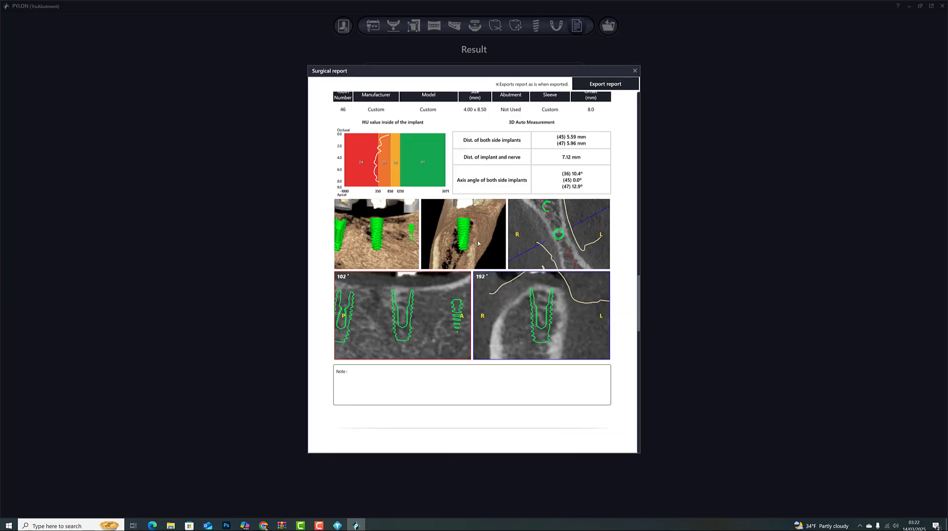
{"action": "left_click", "coordinate": [635, 71]}
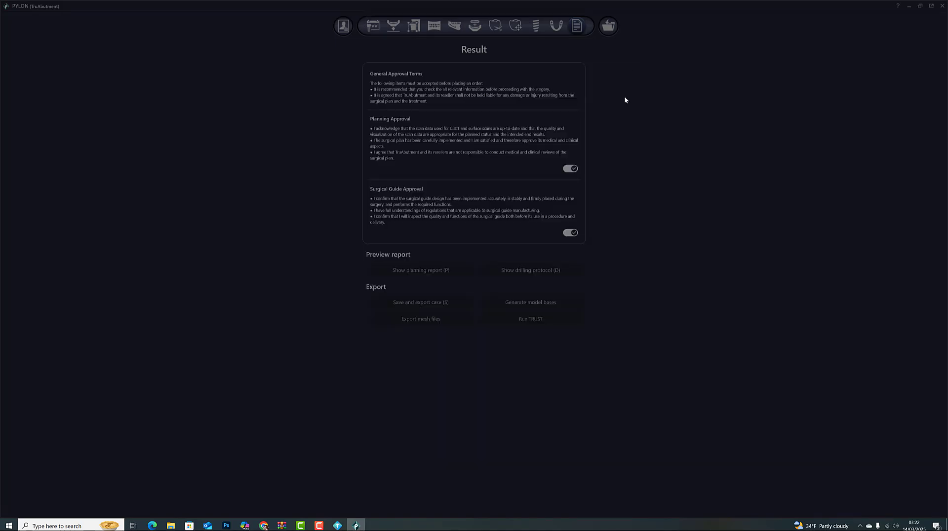